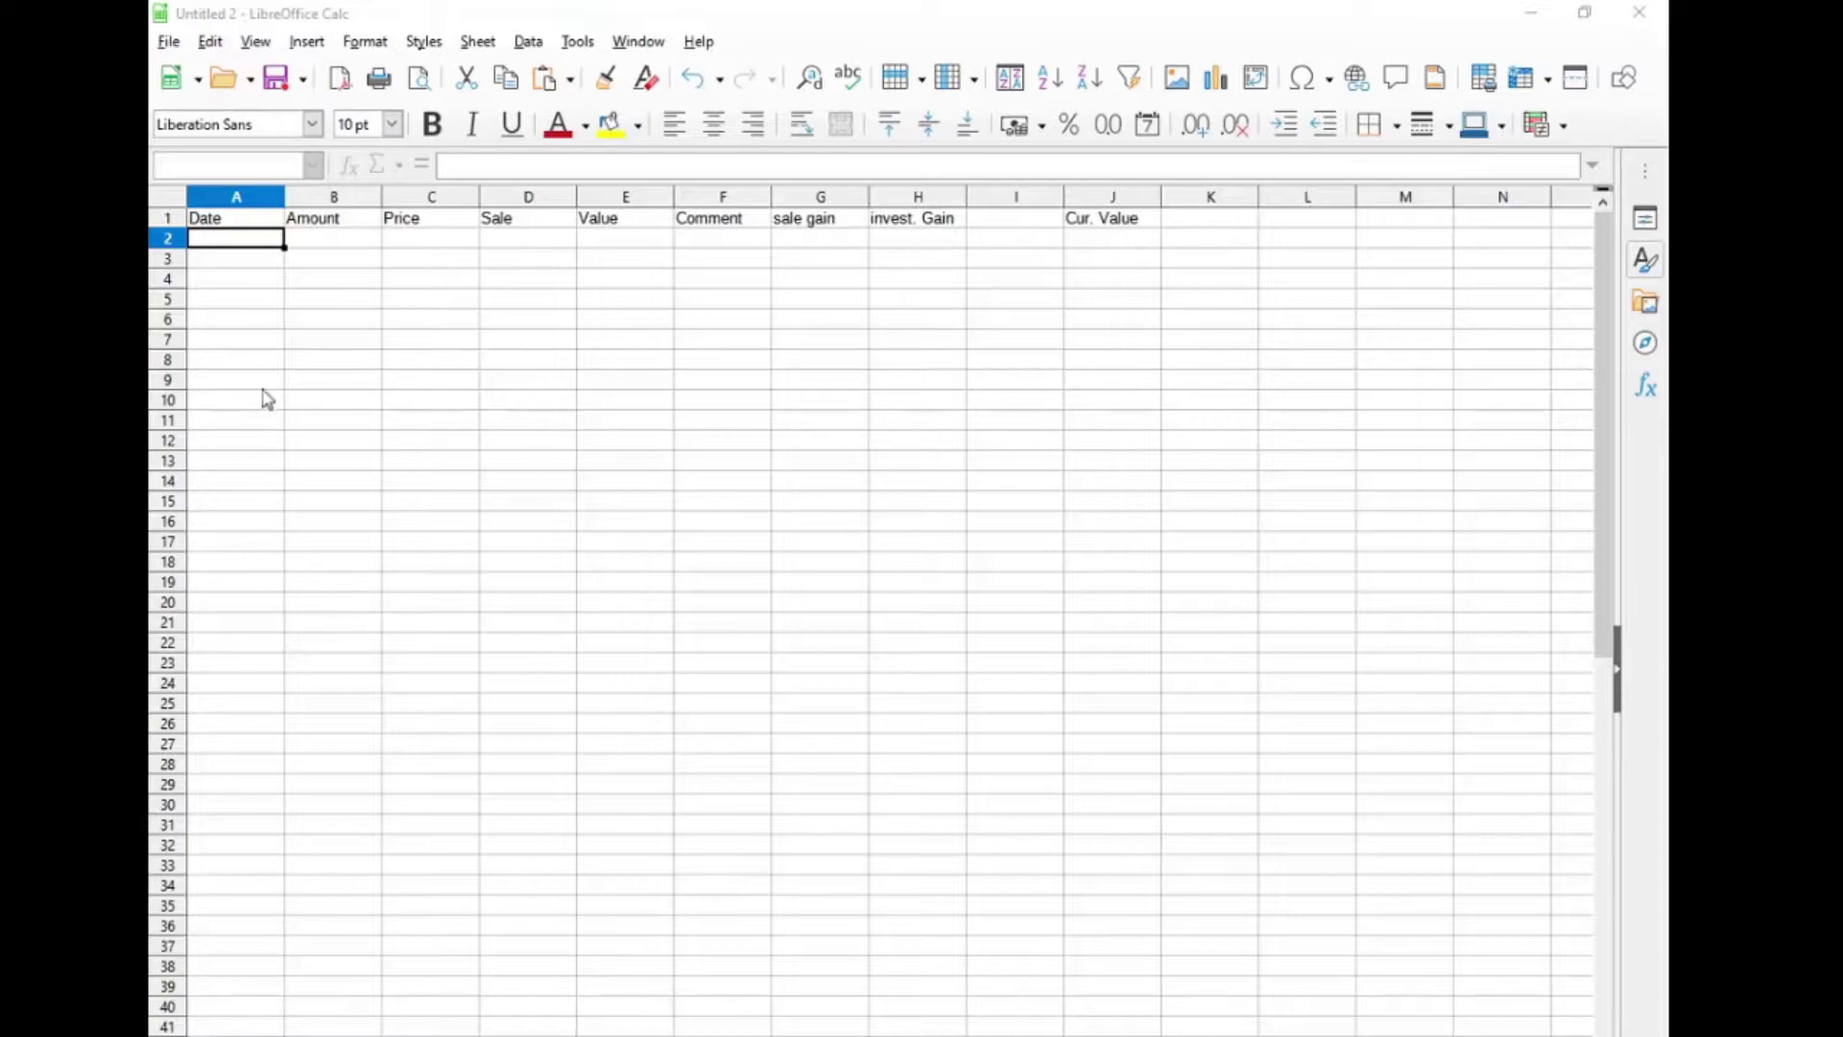
click(248, 223)
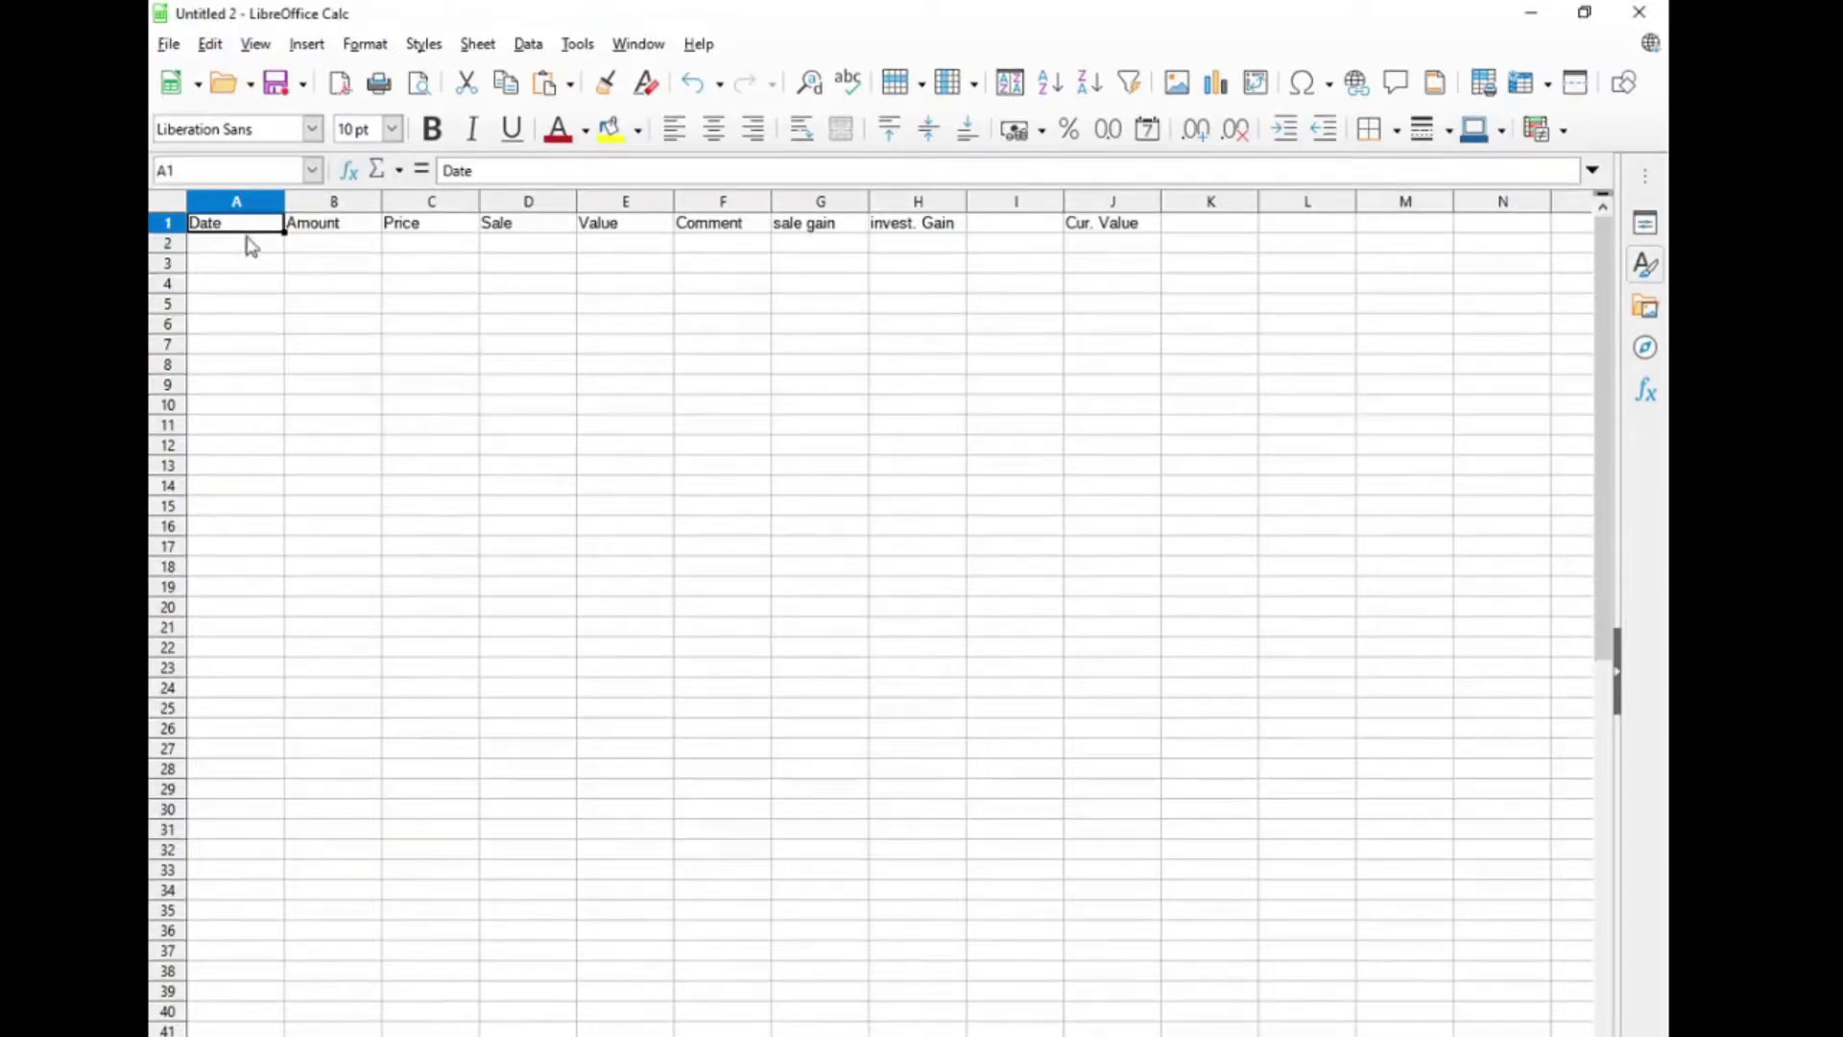
click(337, 231)
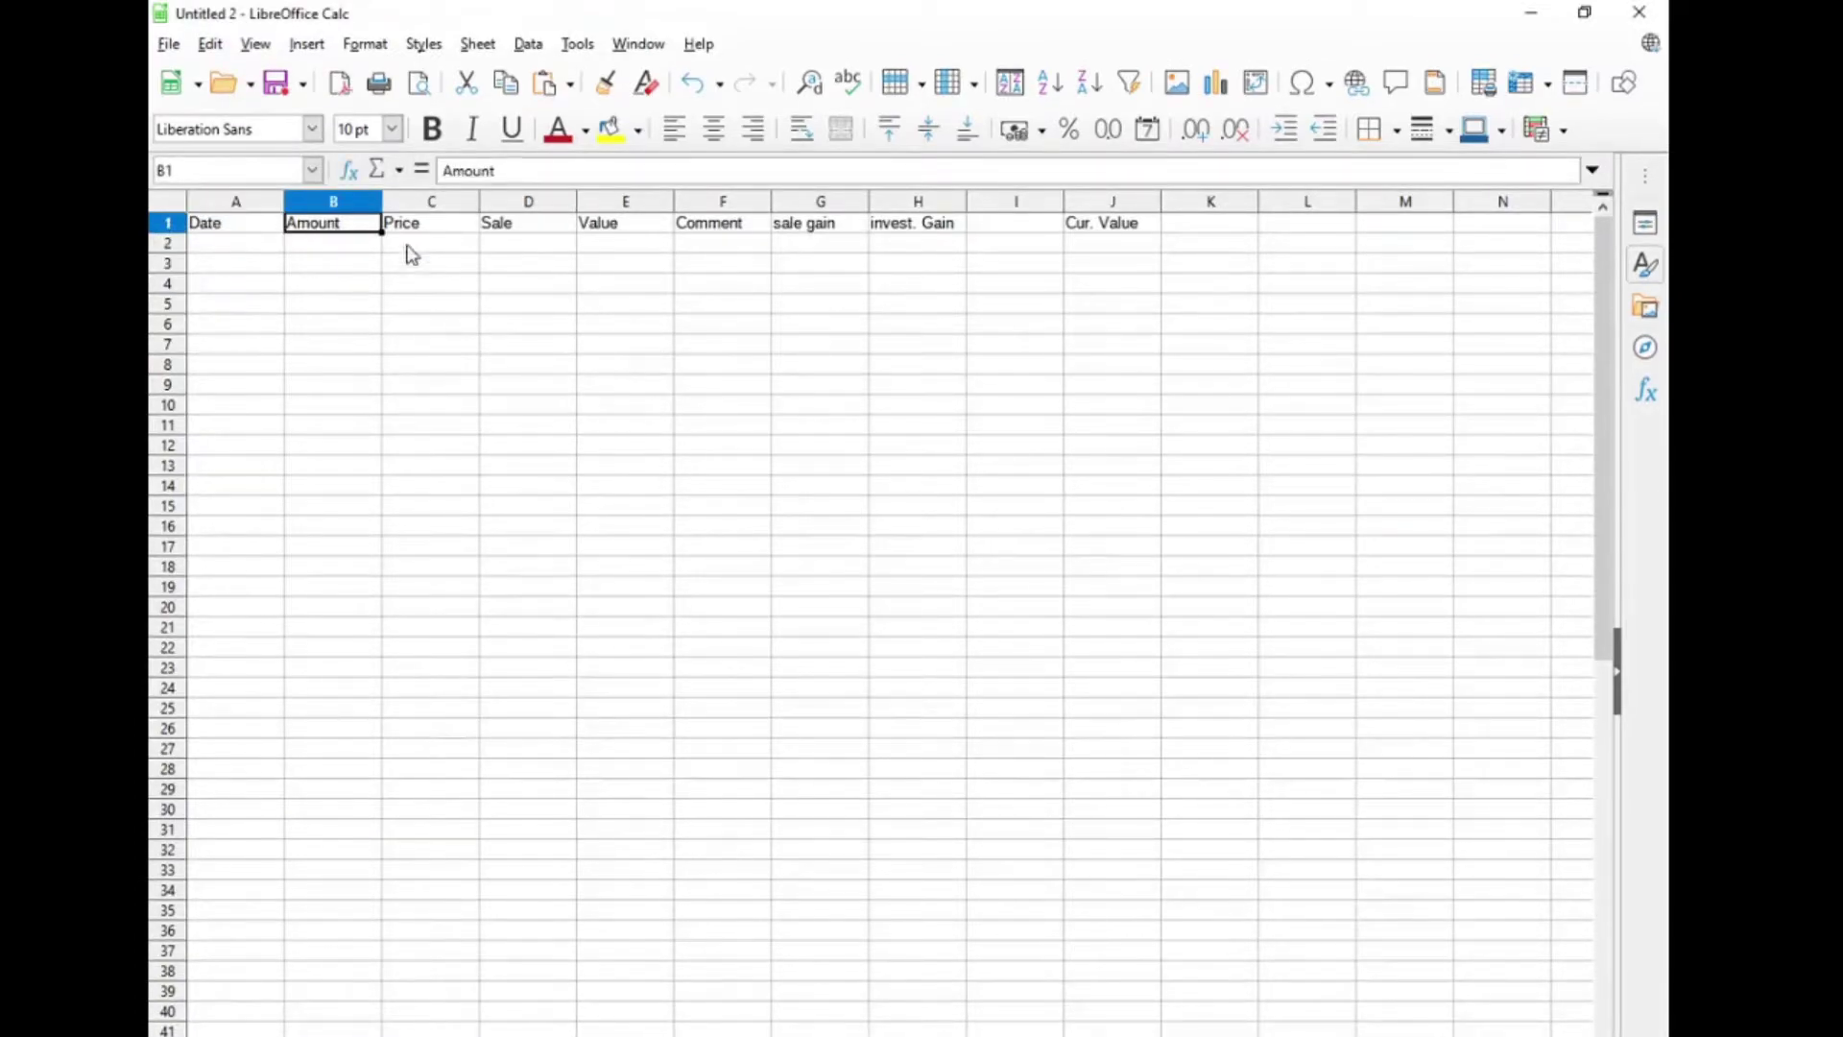
click(438, 228)
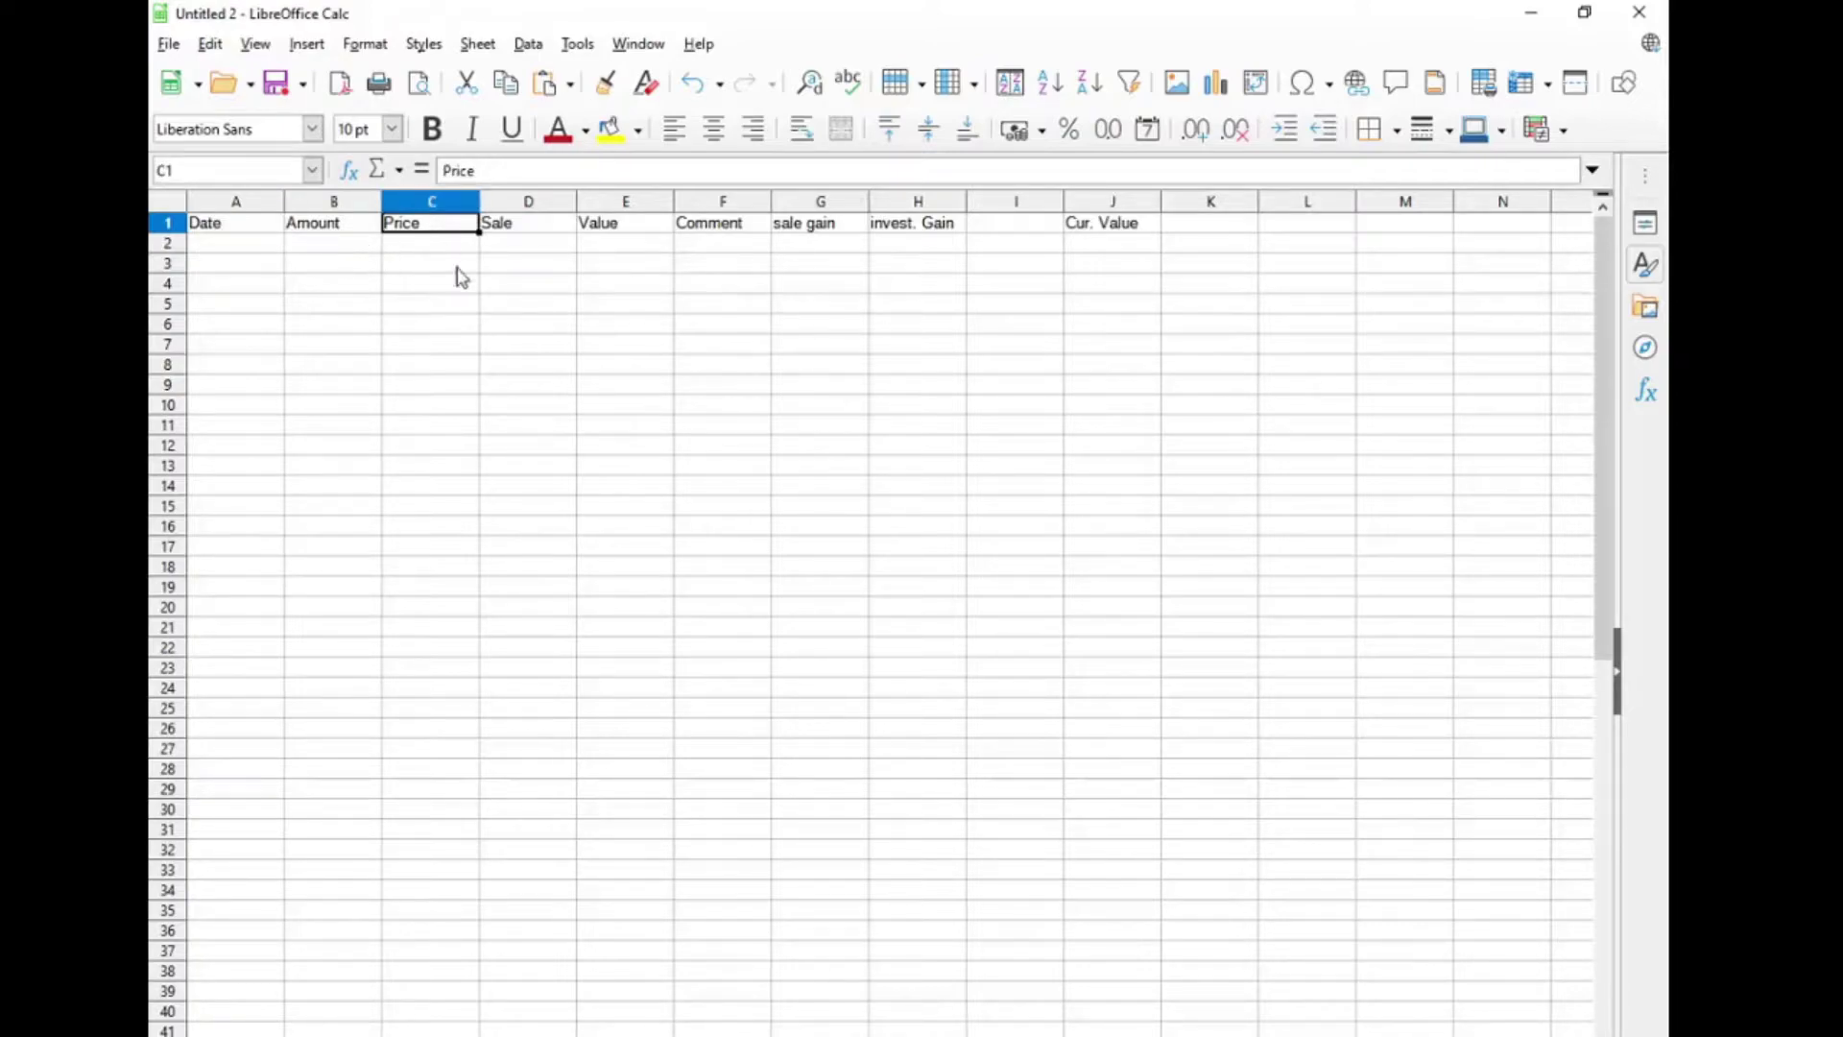
click(527, 230)
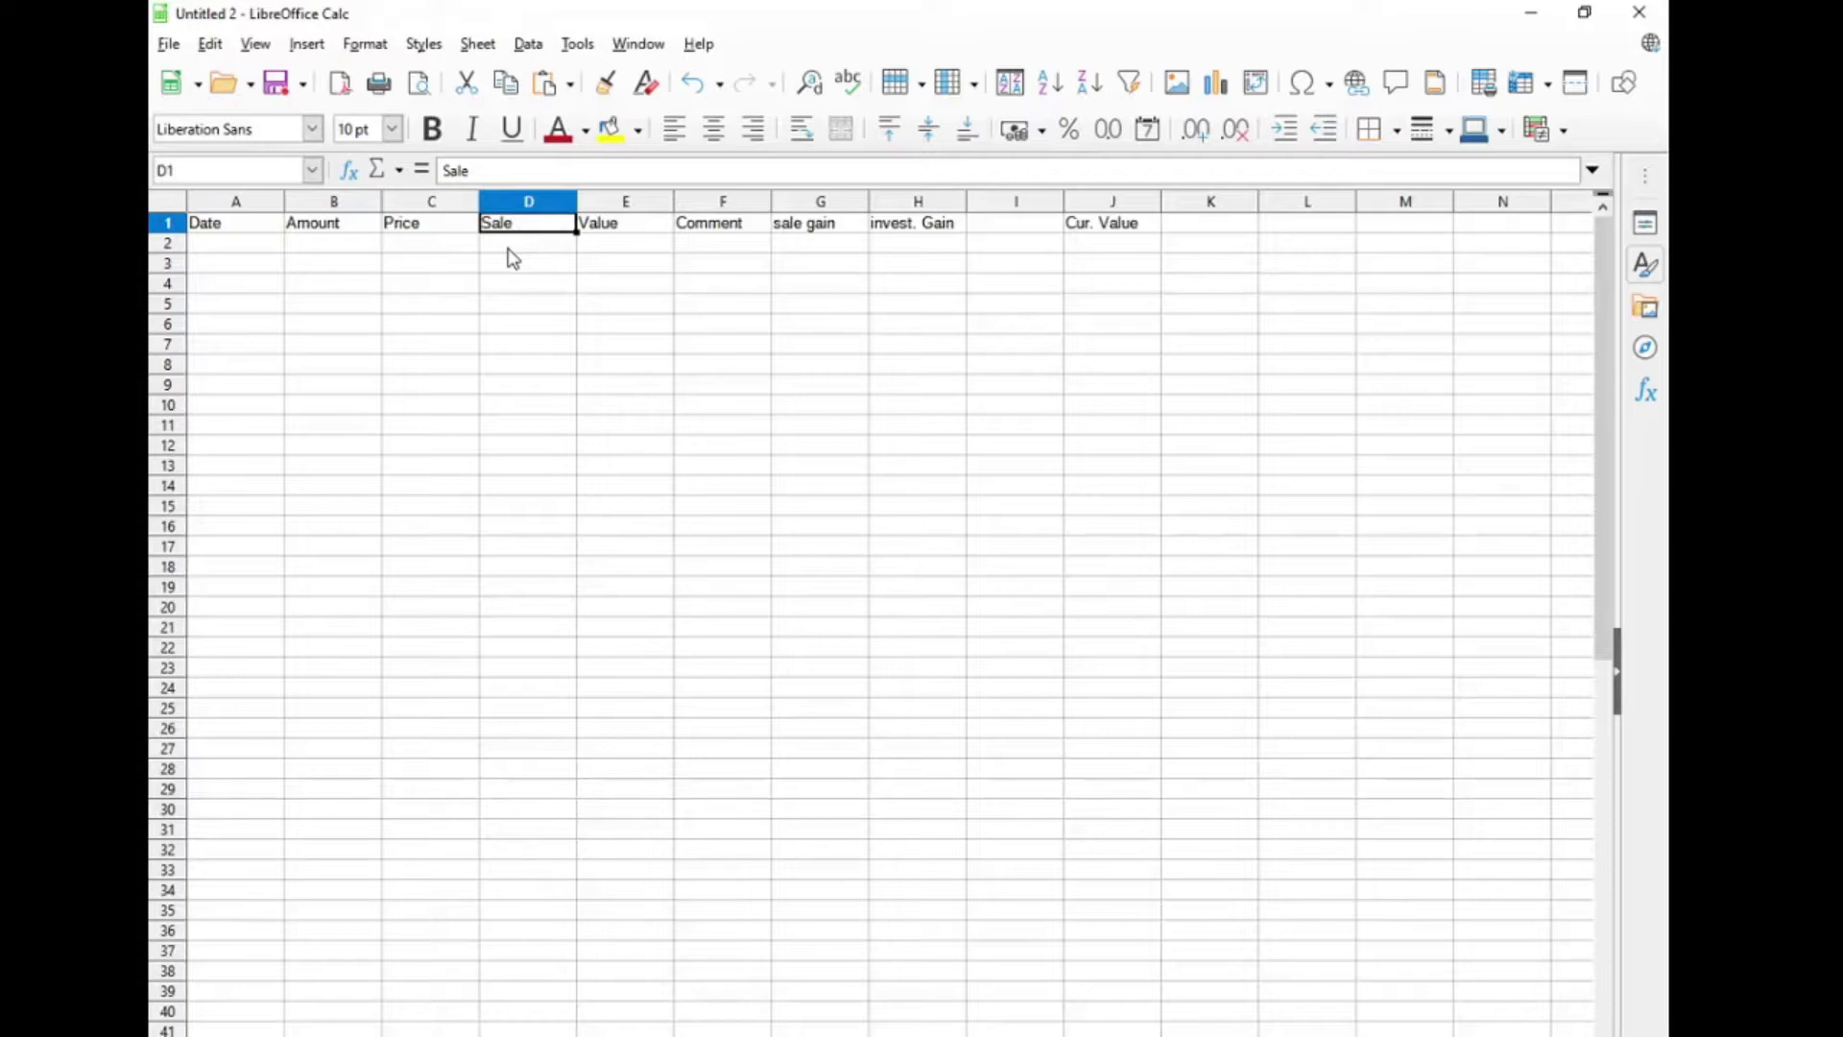
click(634, 228)
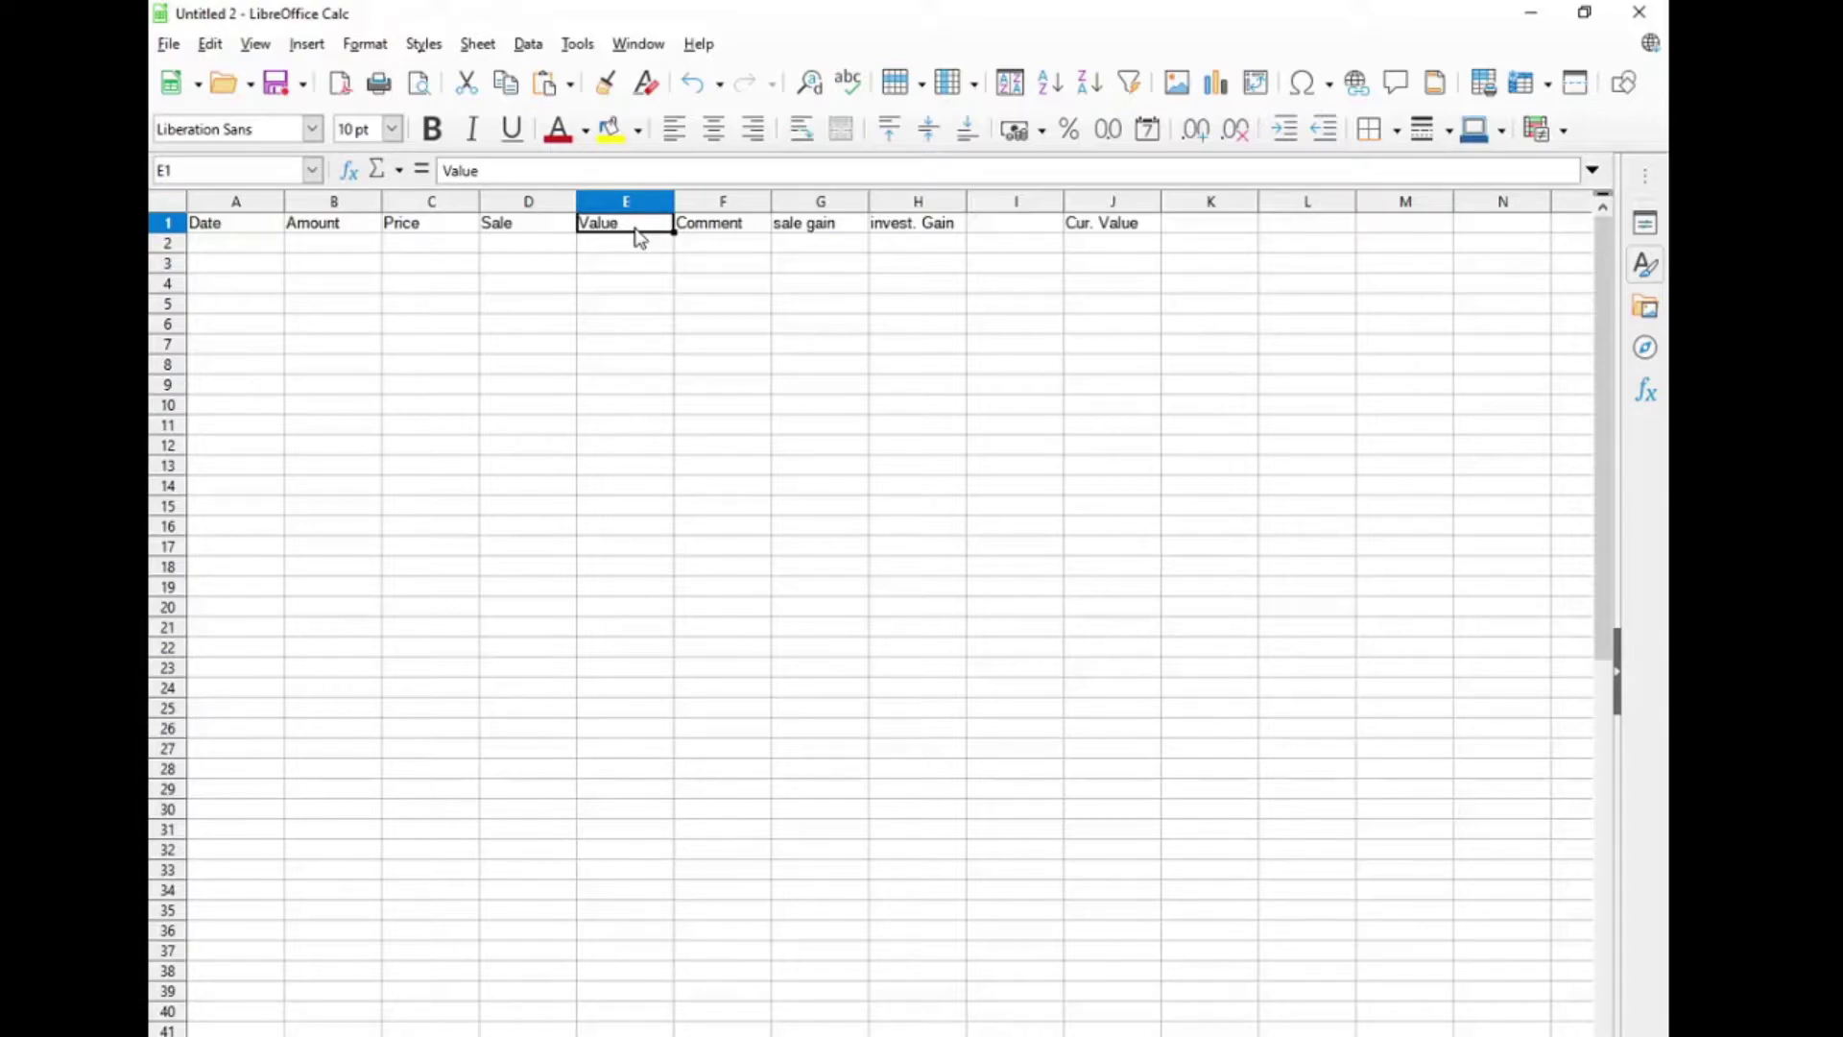
click(704, 236)
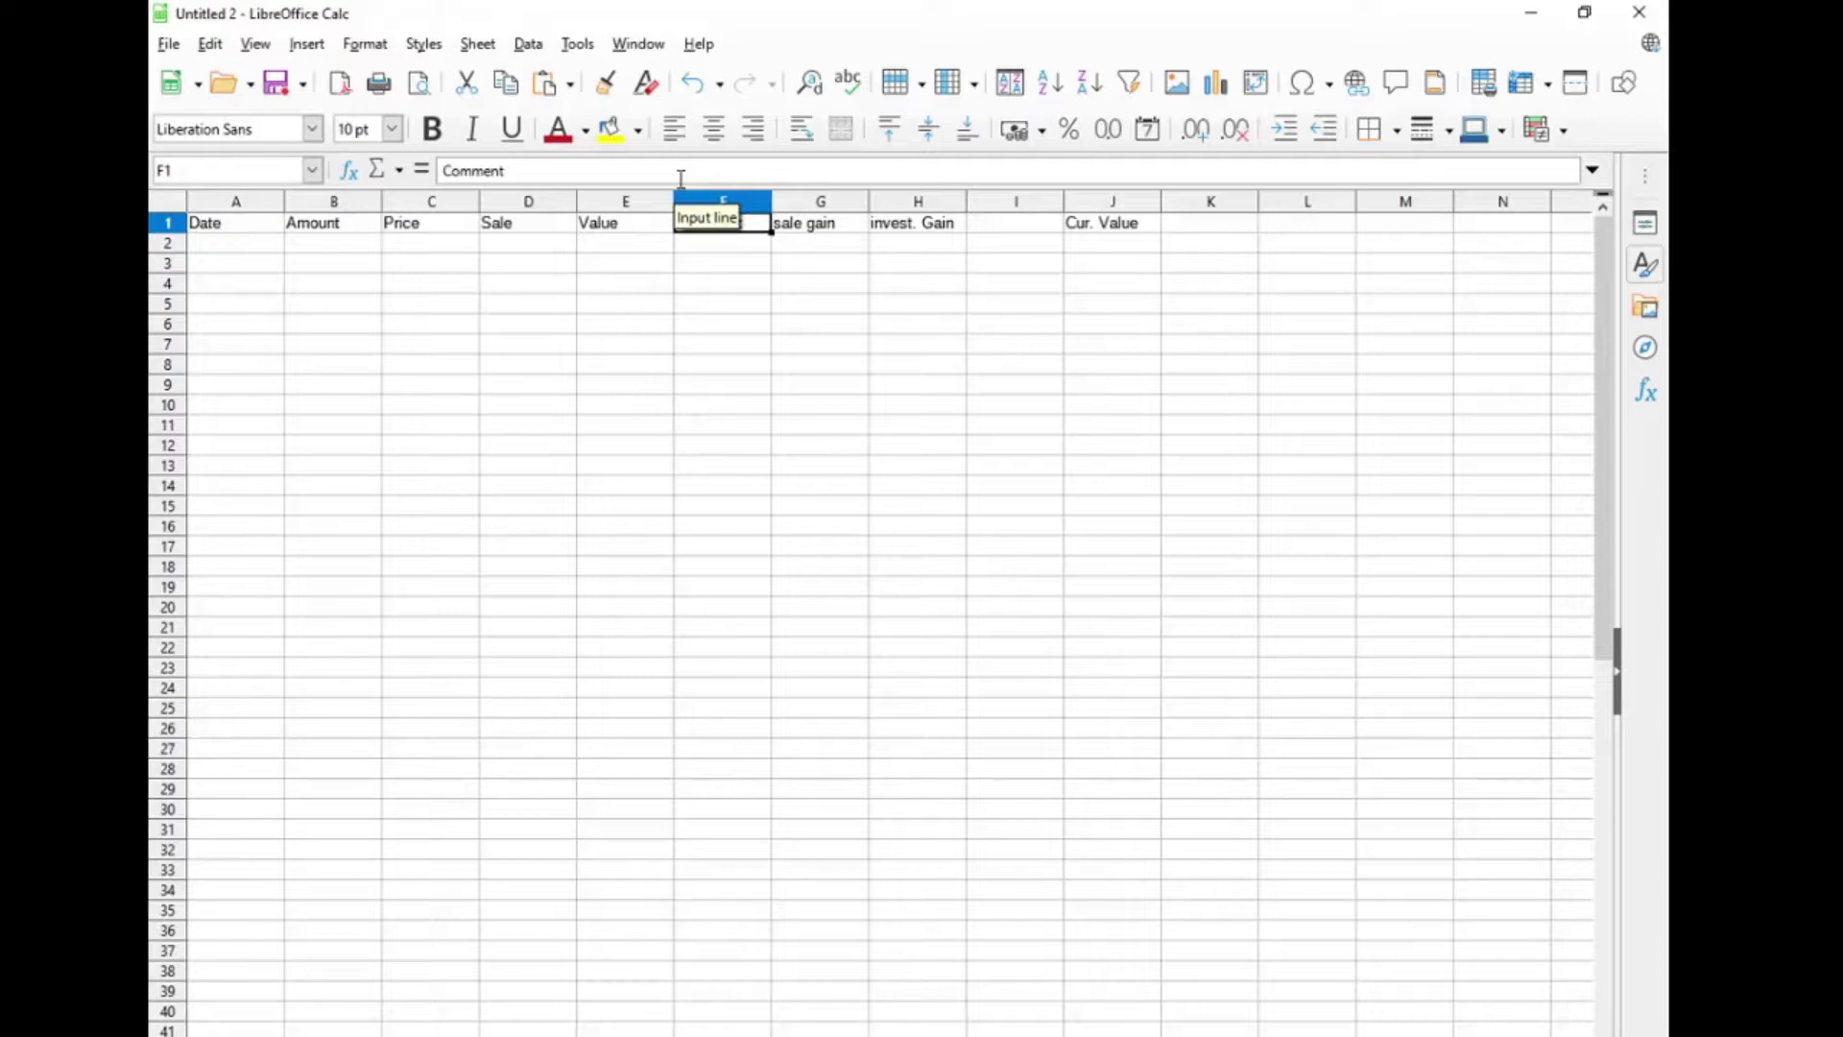
click(838, 227)
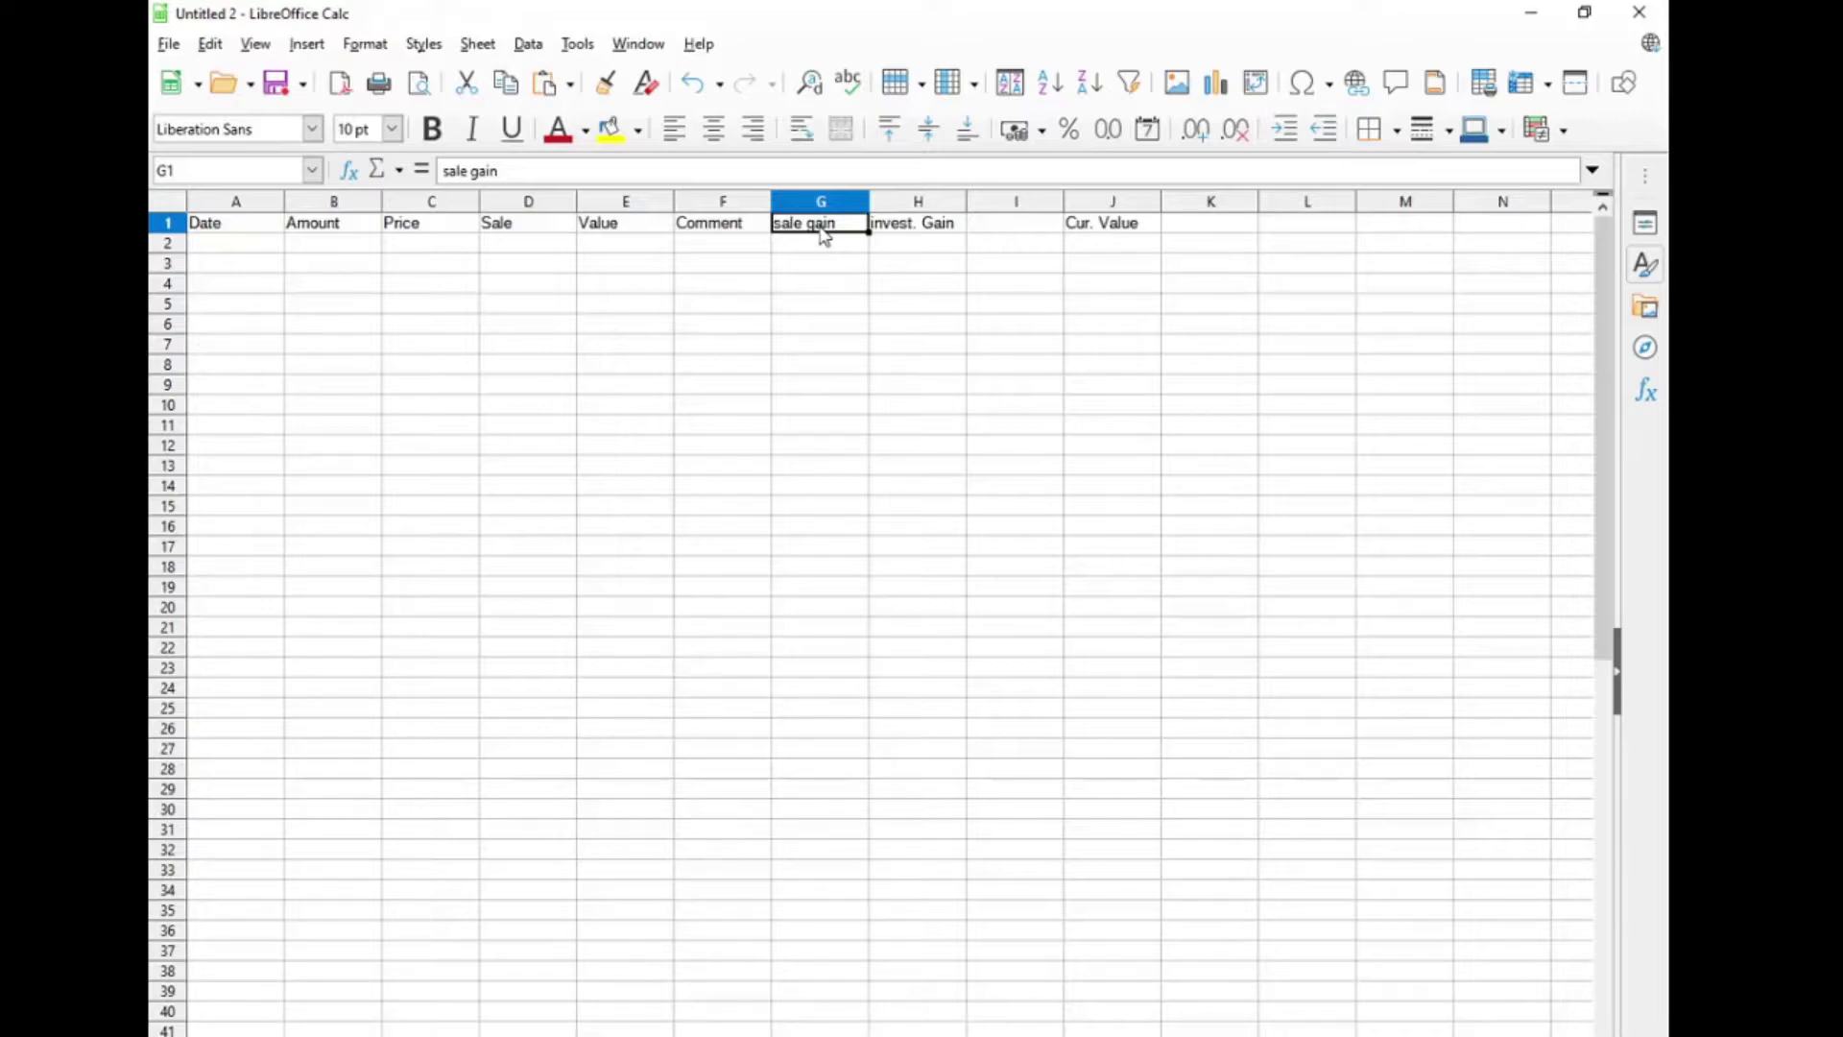
click(914, 228)
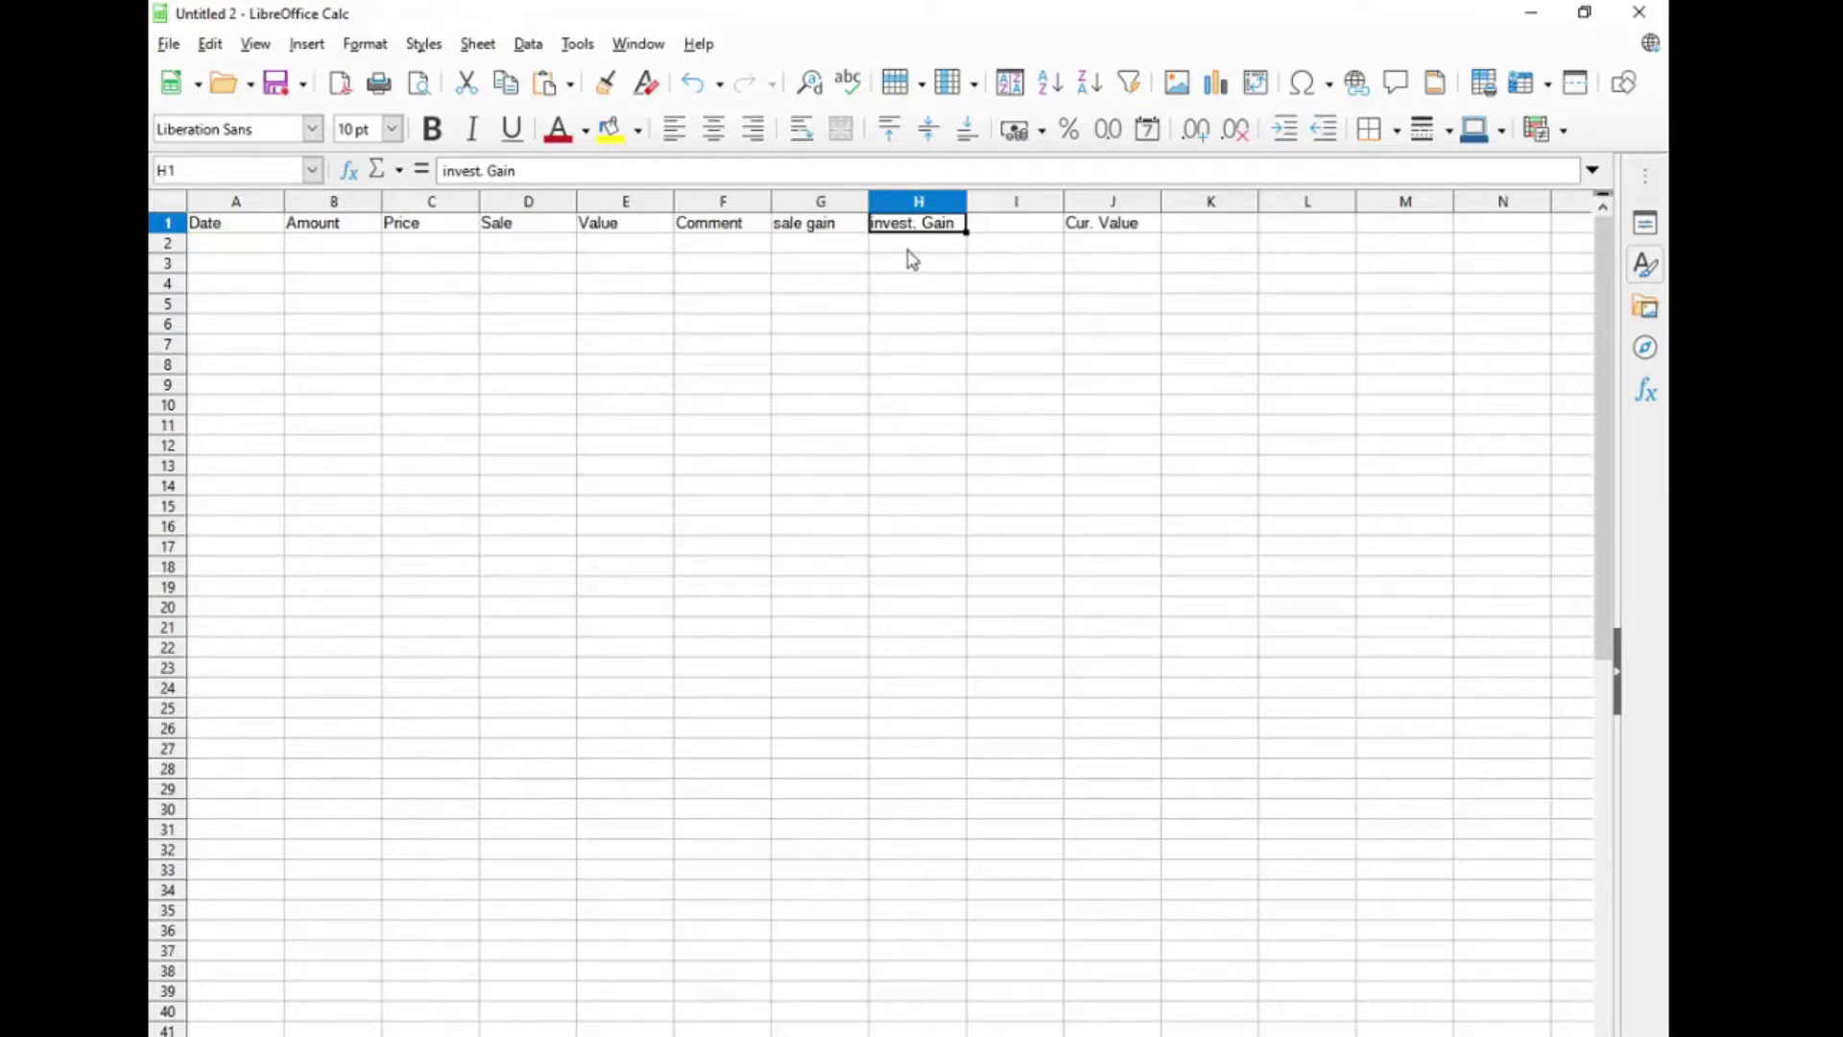
click(1081, 232)
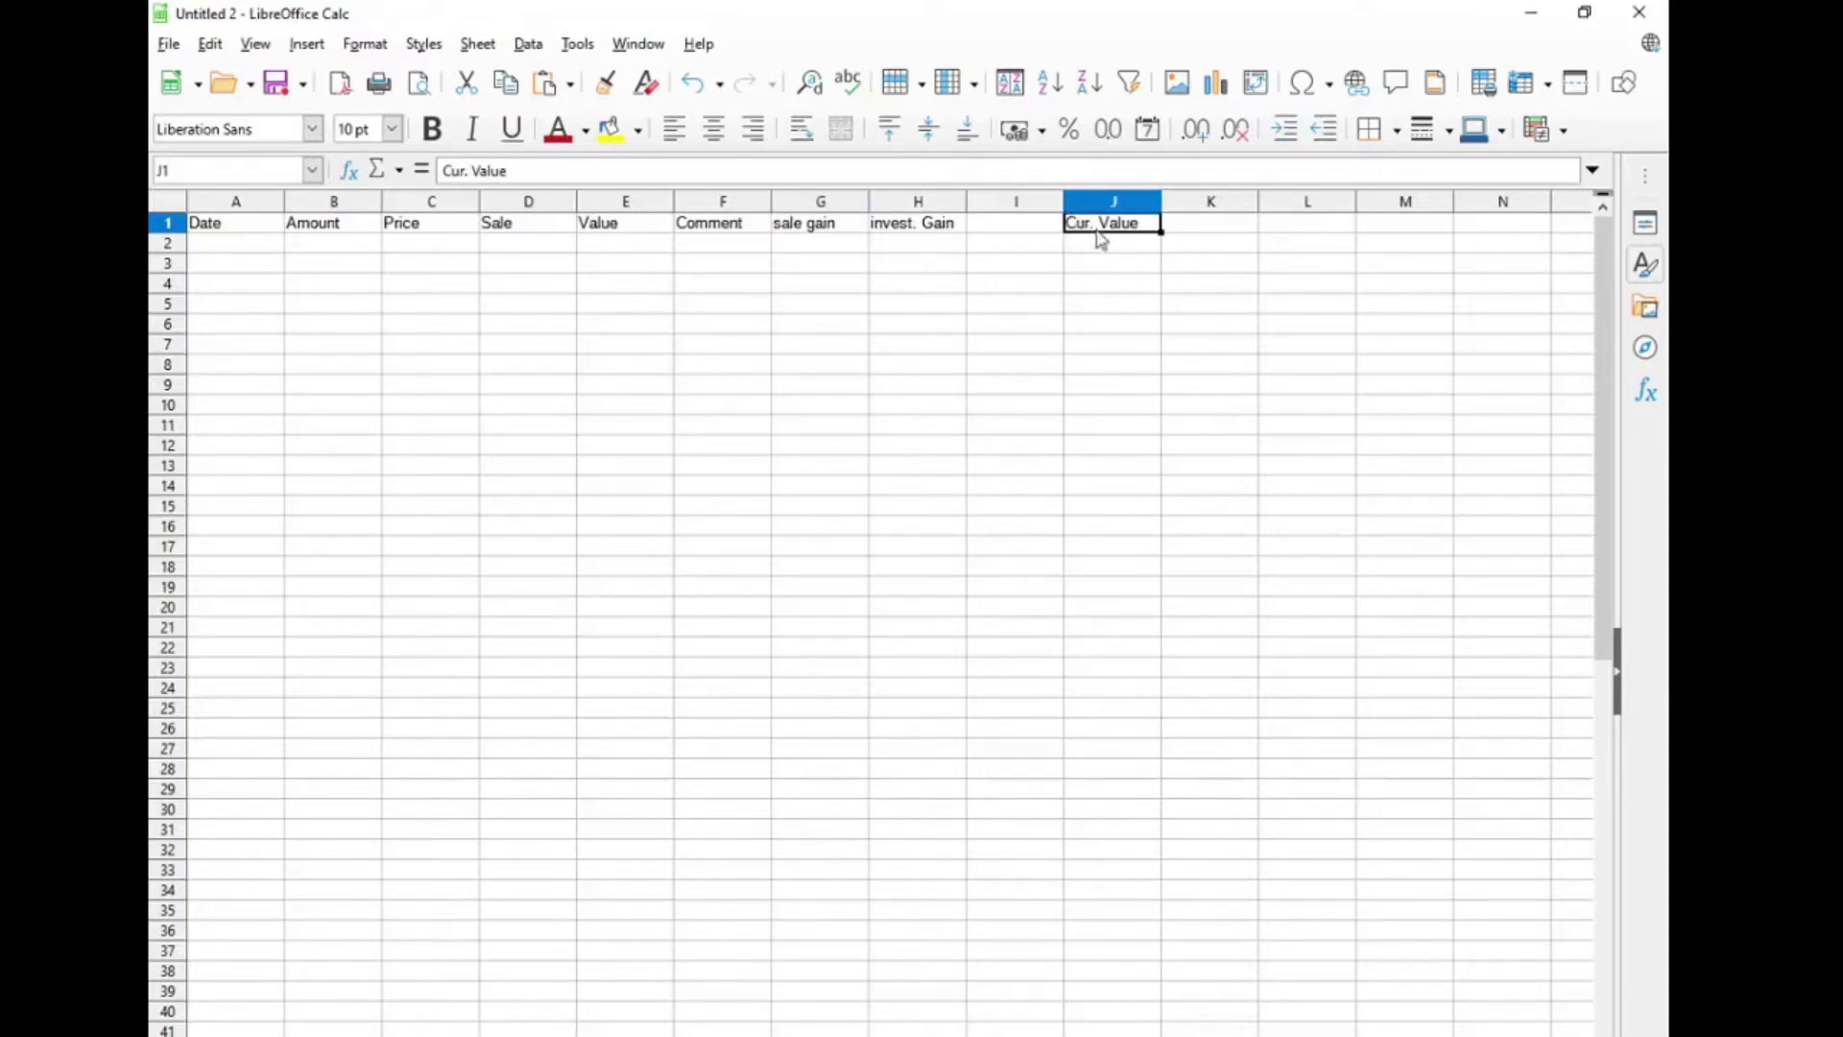
- Fill cells A3 to E3 with test, 1, 1, 0 and 1
click(232, 247)
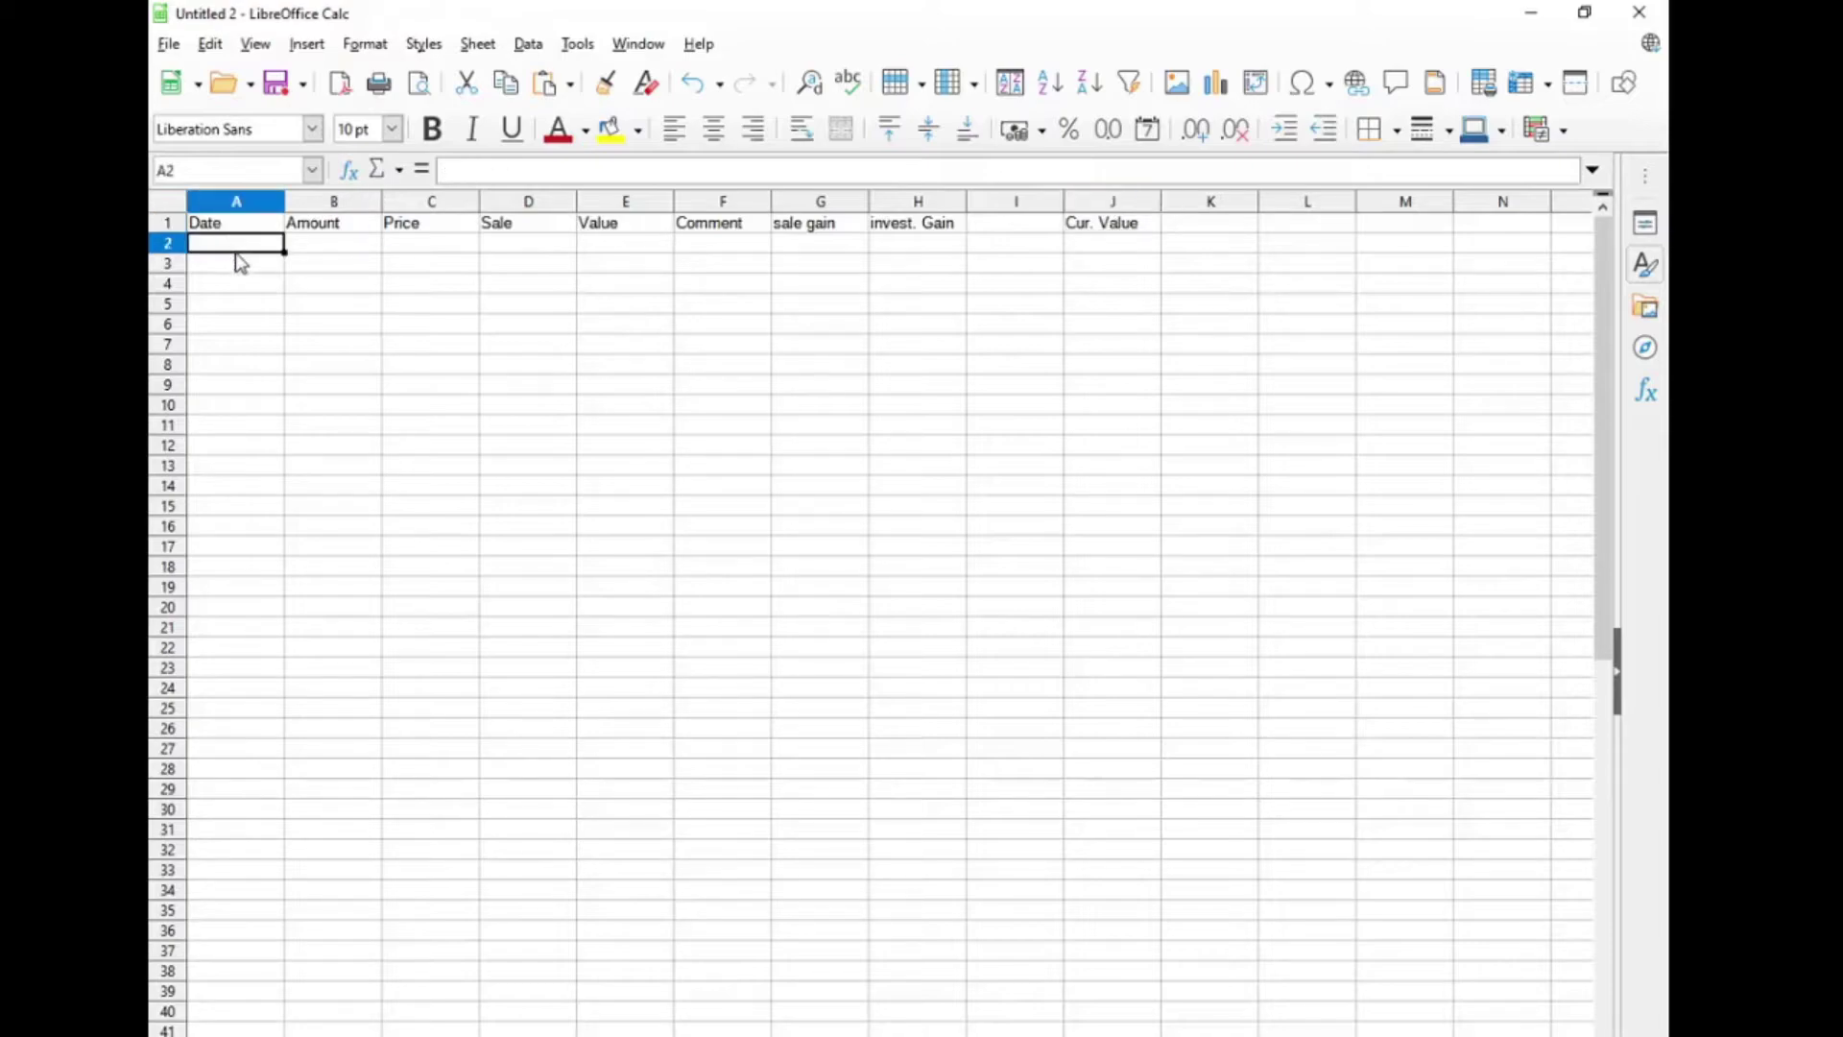
click(245, 264)
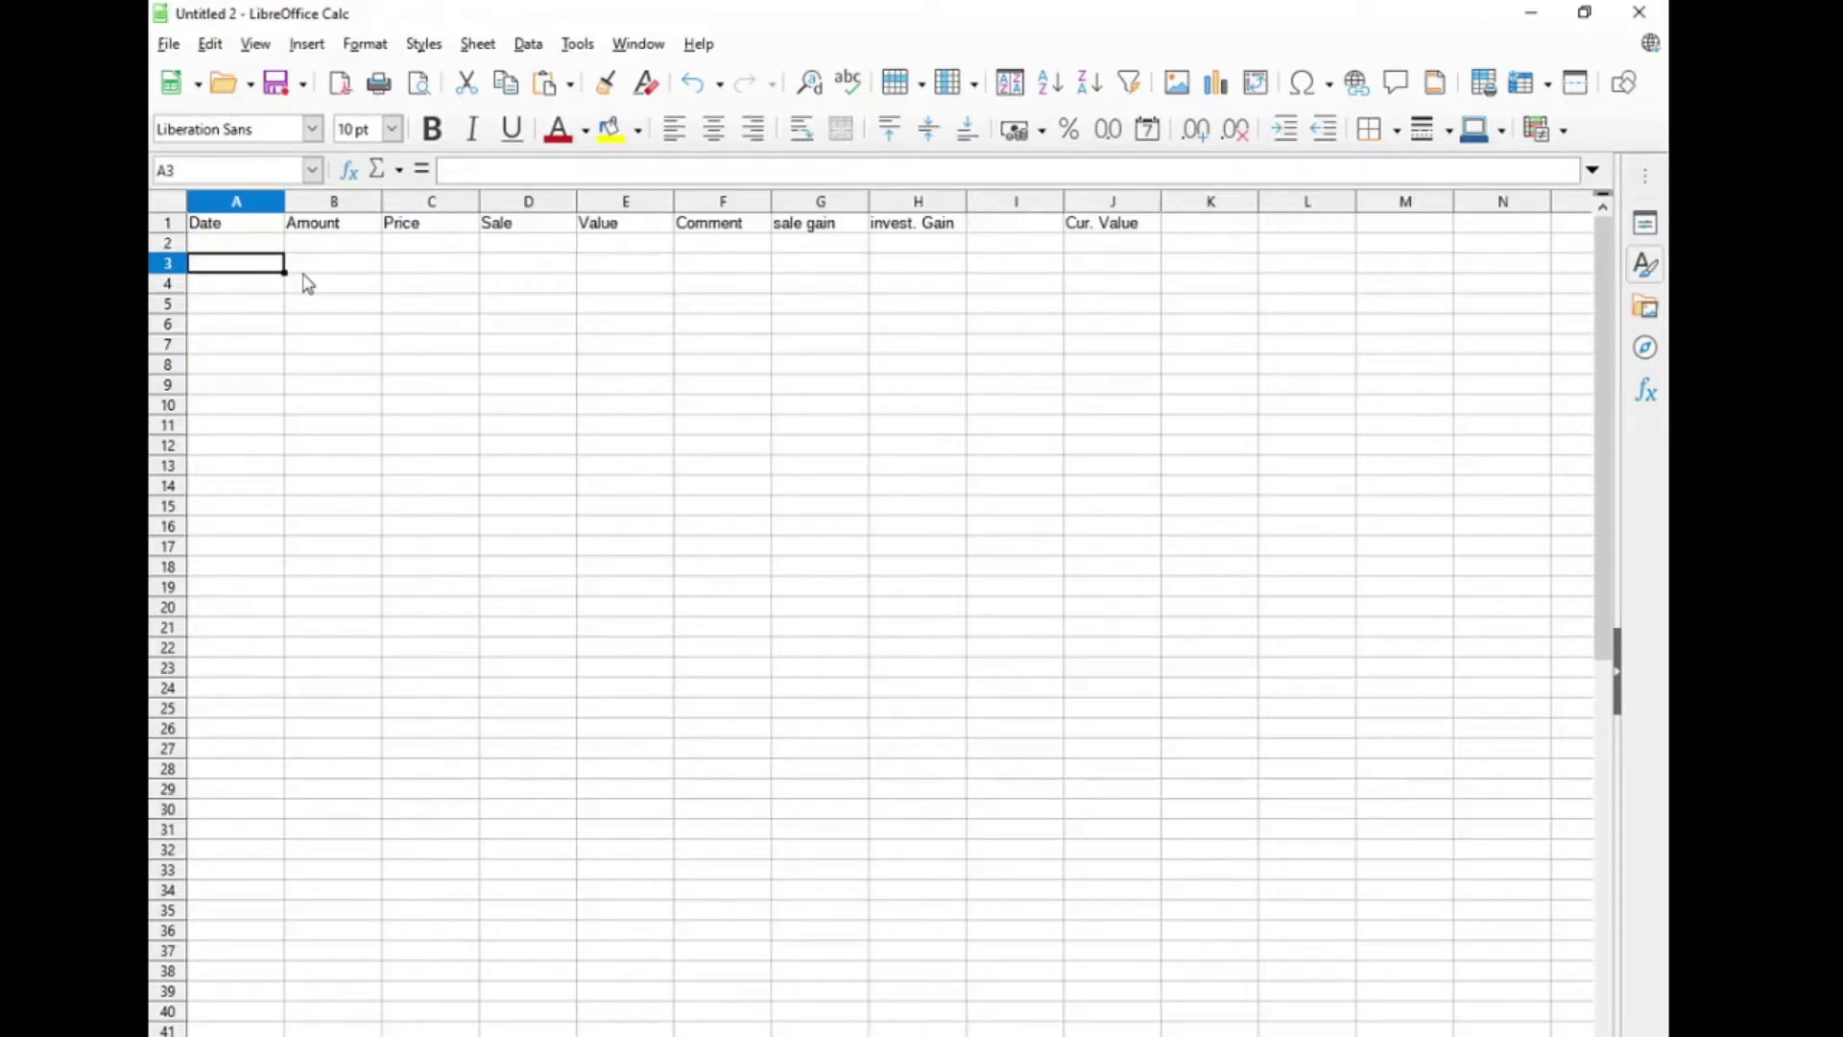
text(test)
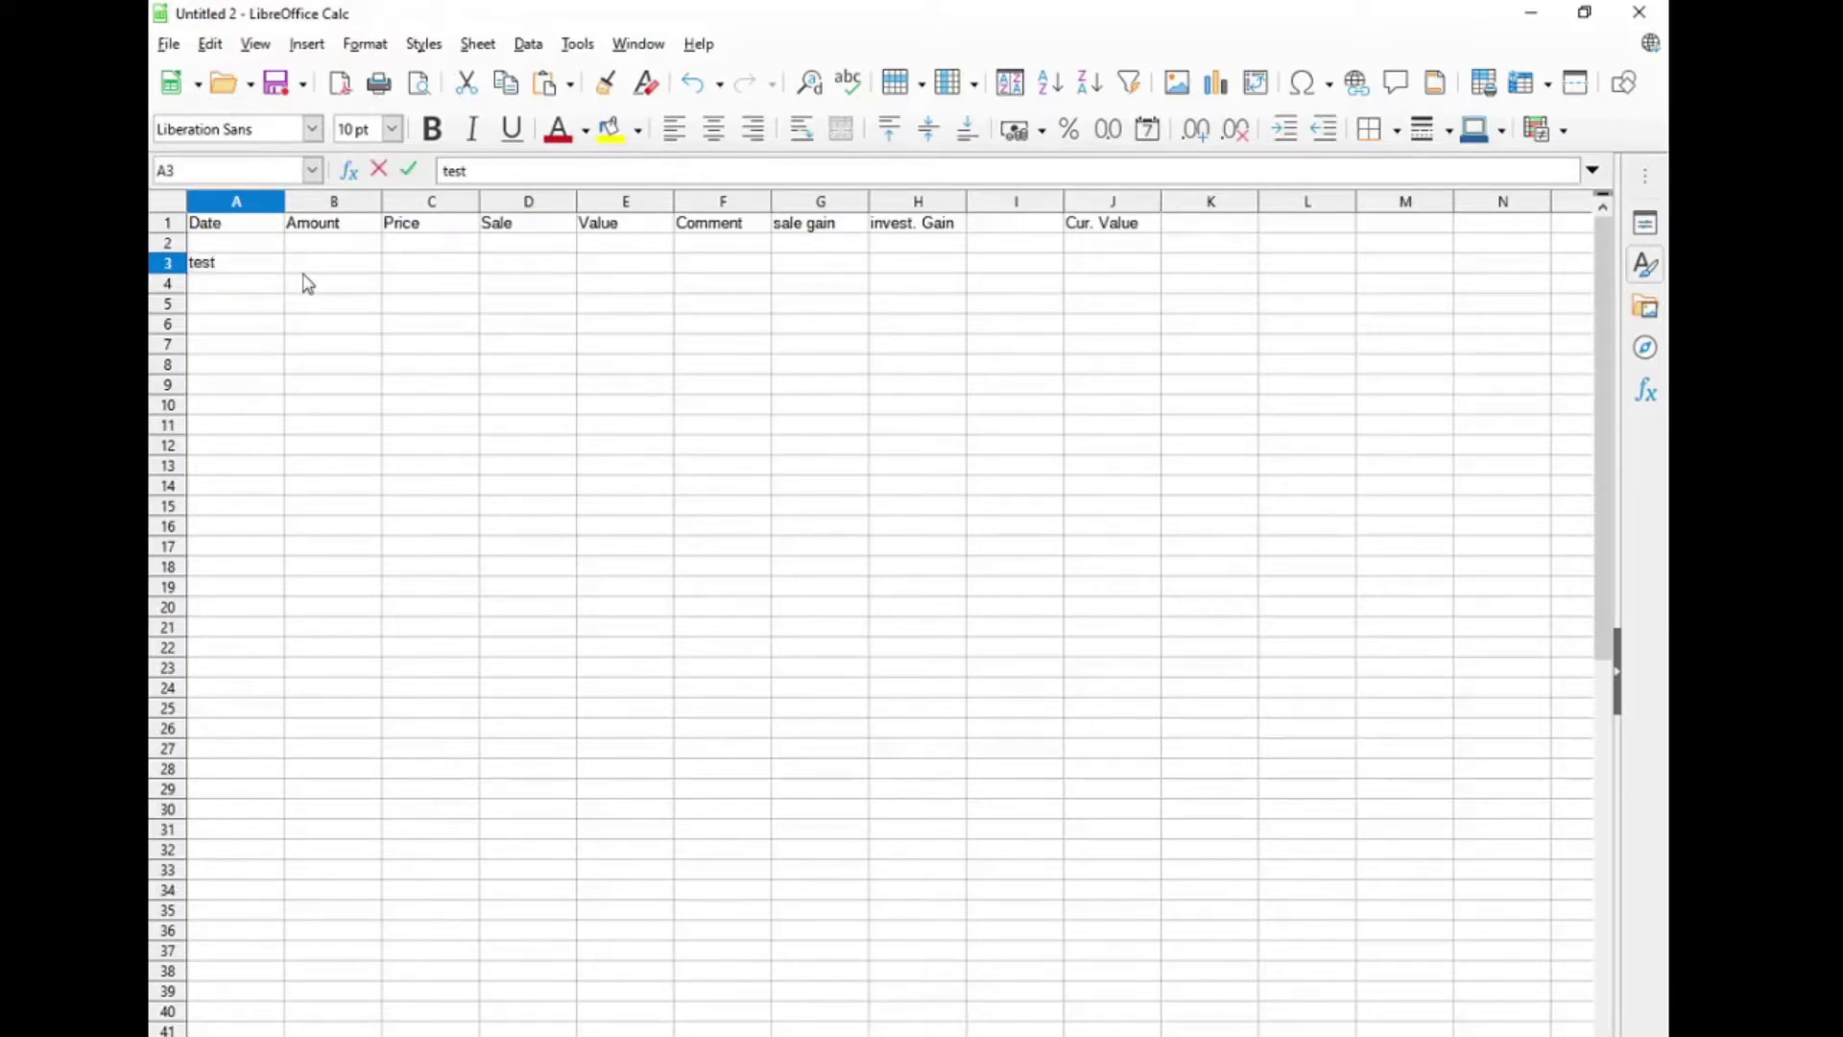
key(Tab)
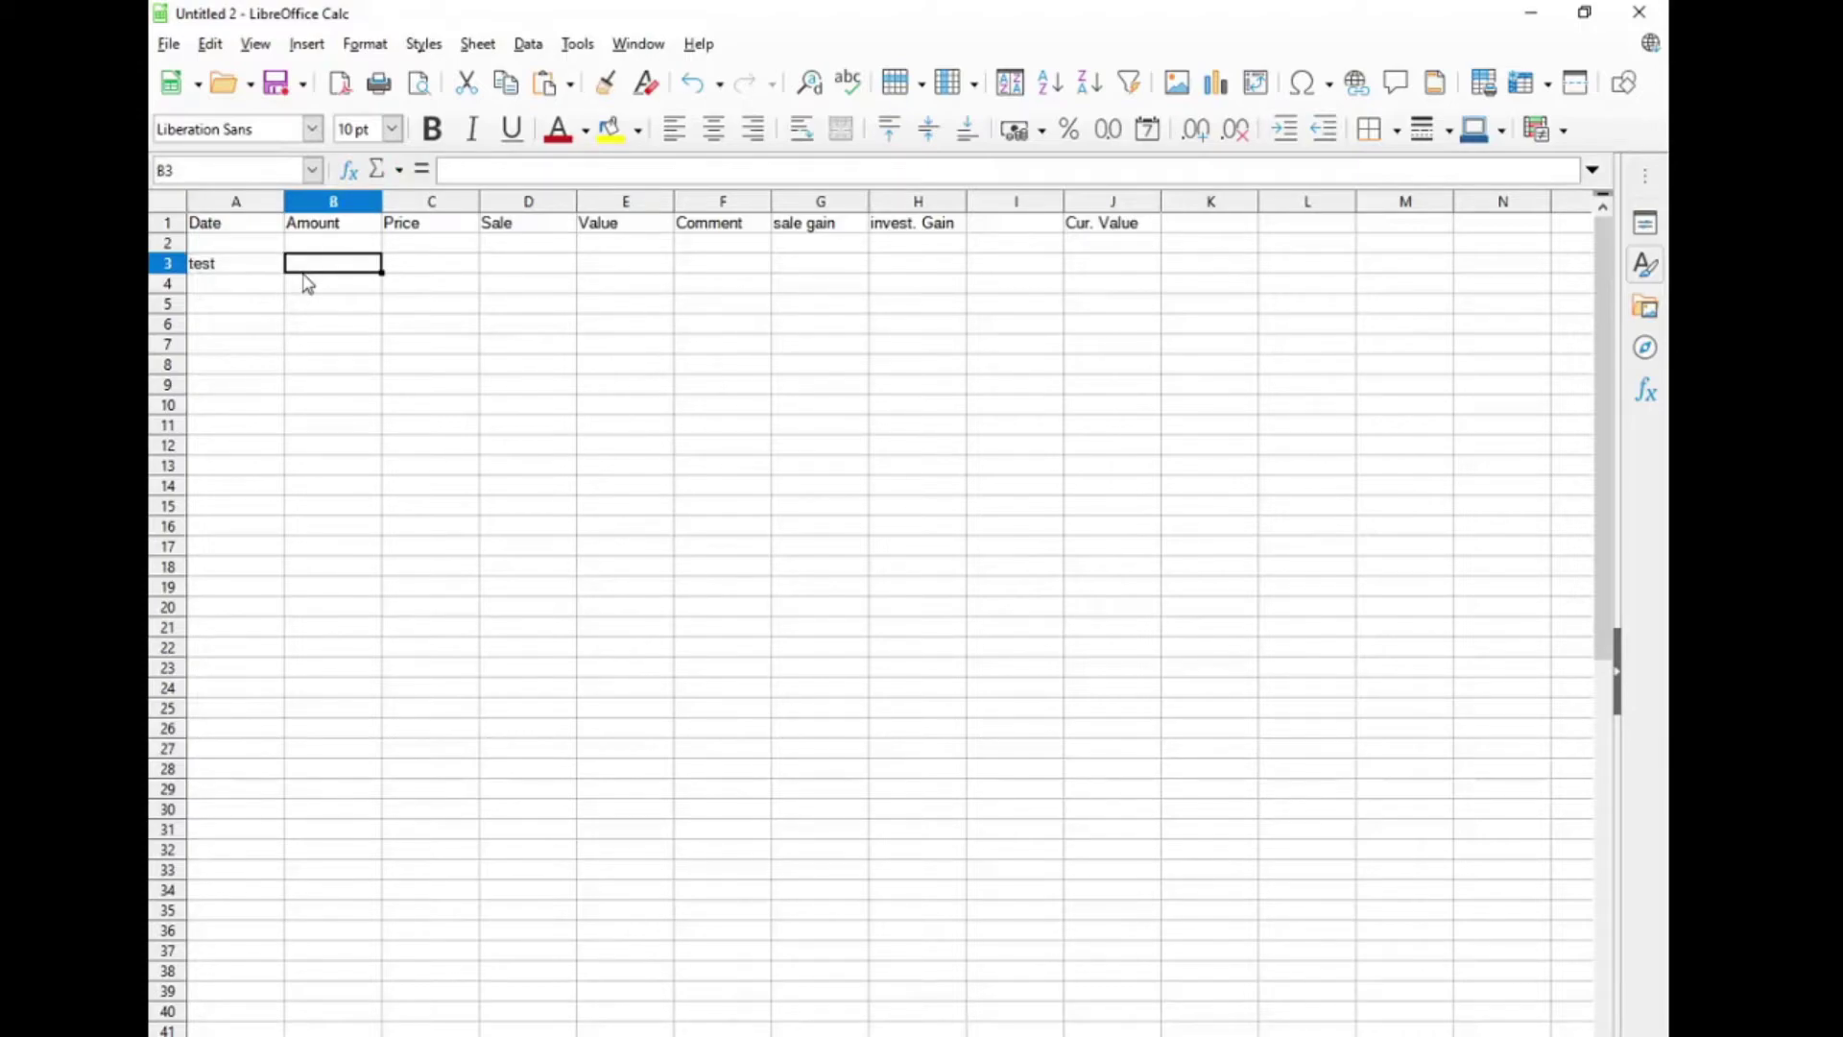
text(1)
key(Tab)
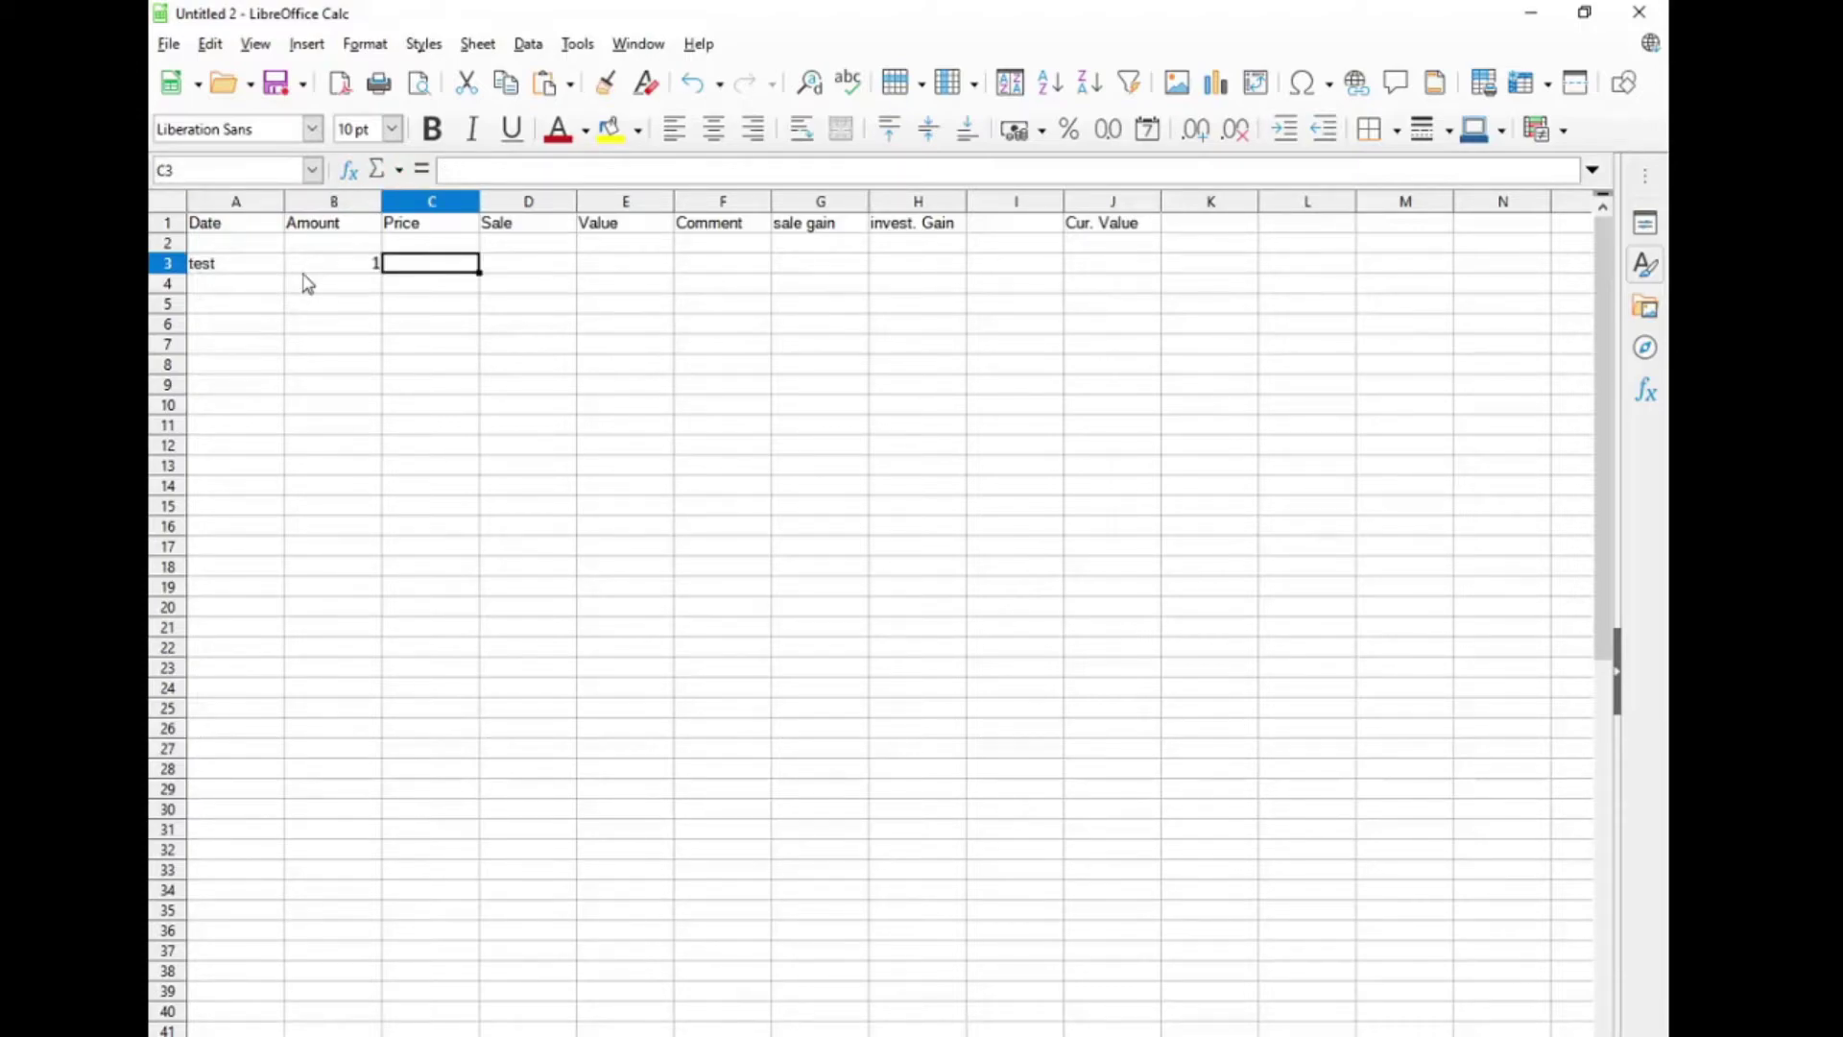
text(1)
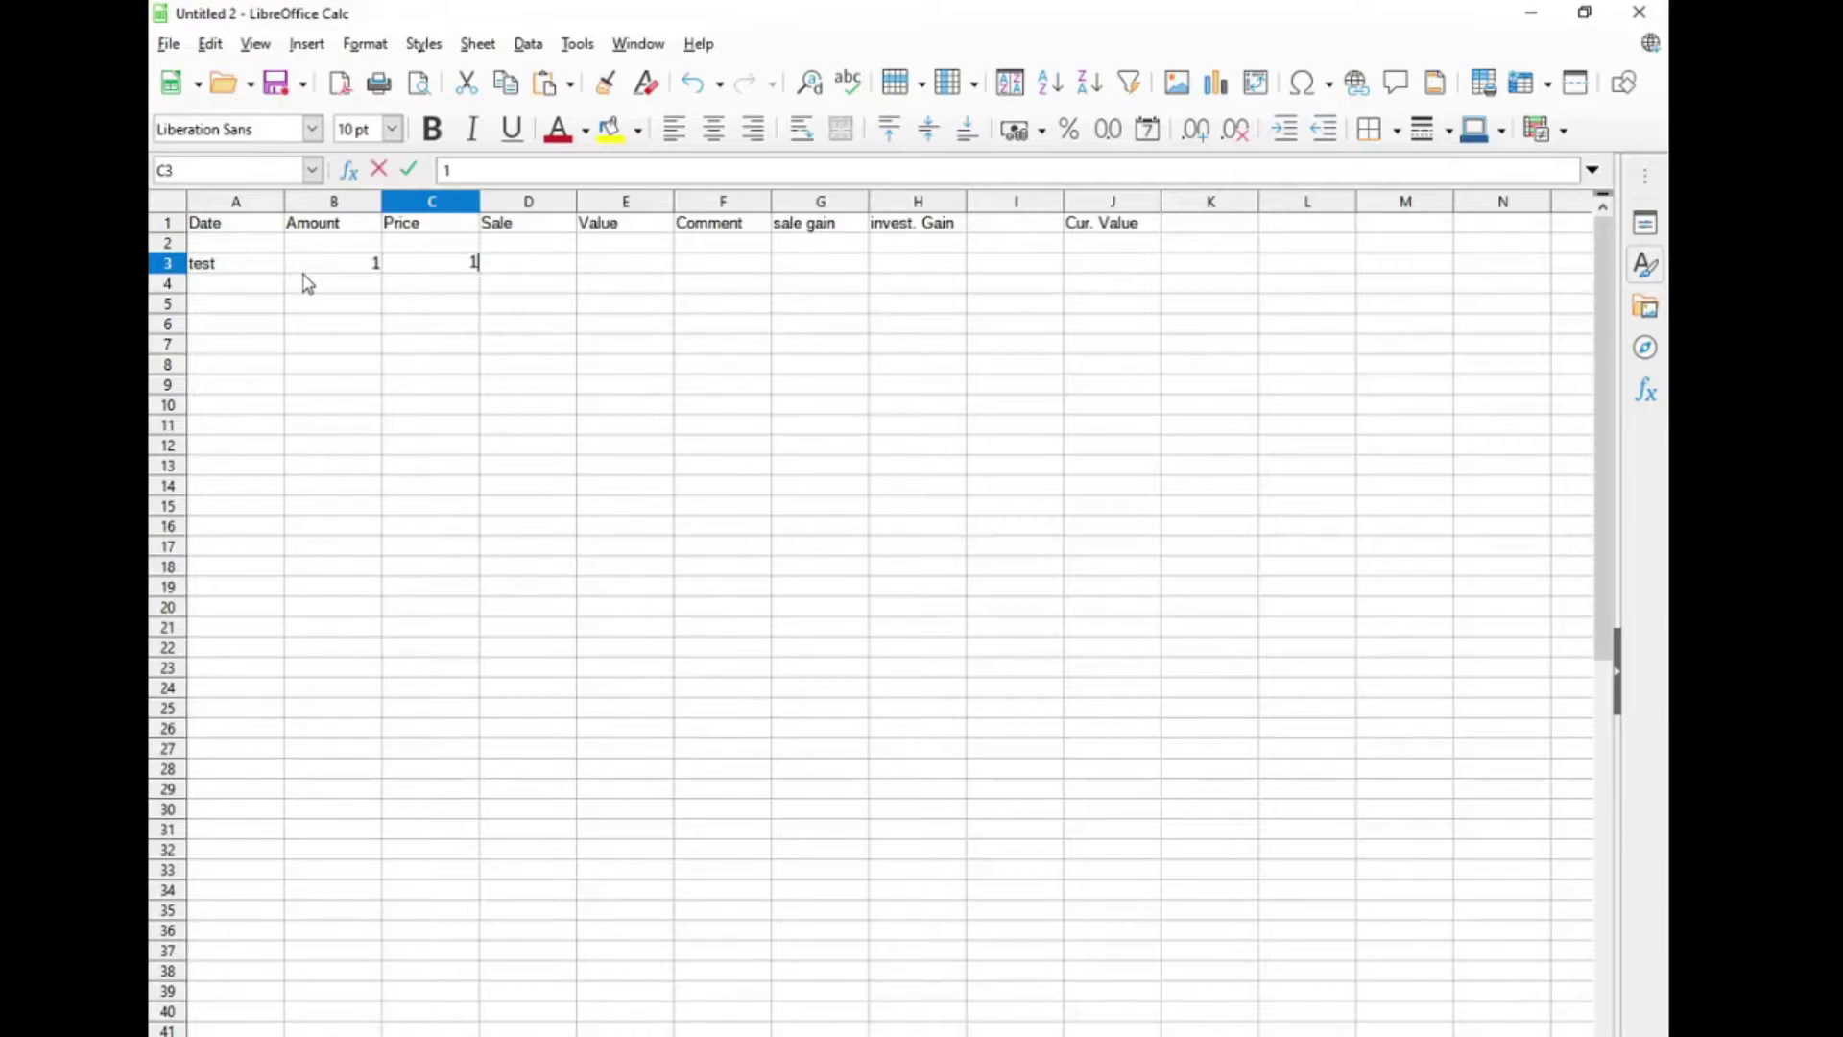
key(Tab)
text(0)
key(Tab)
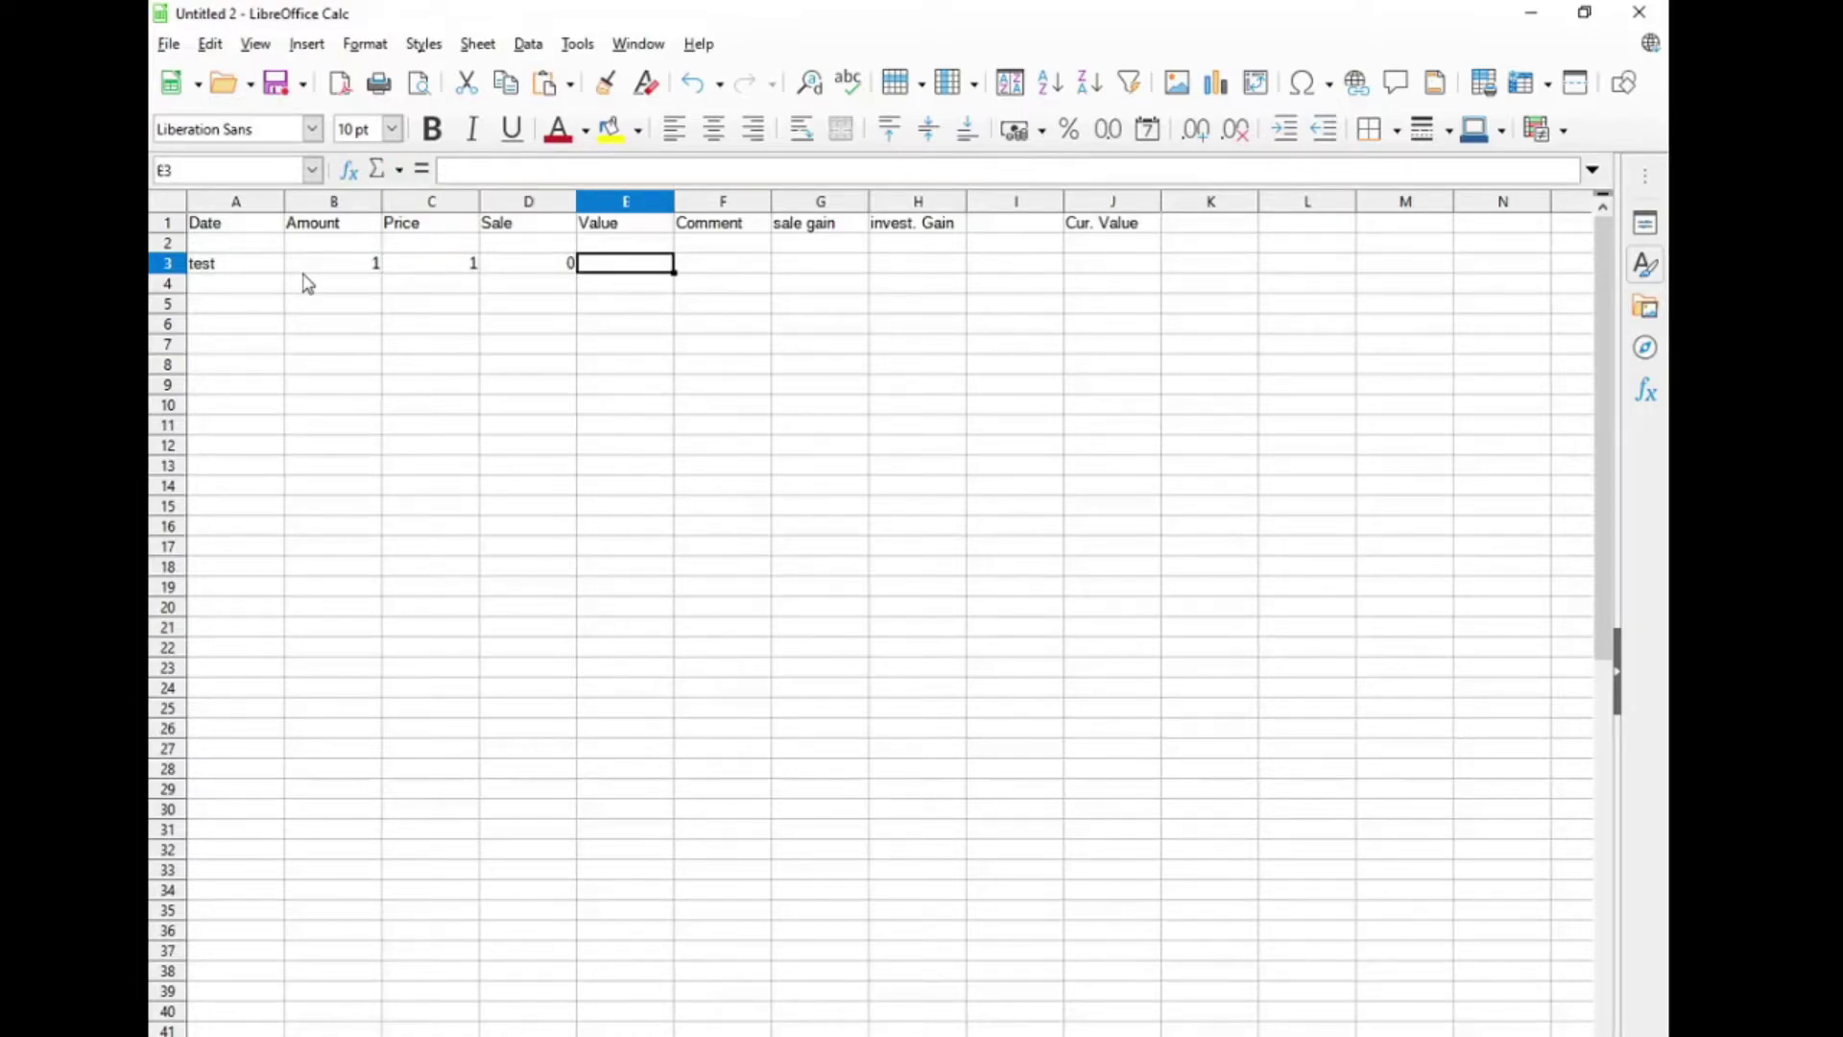
text(1)
key(Tab)
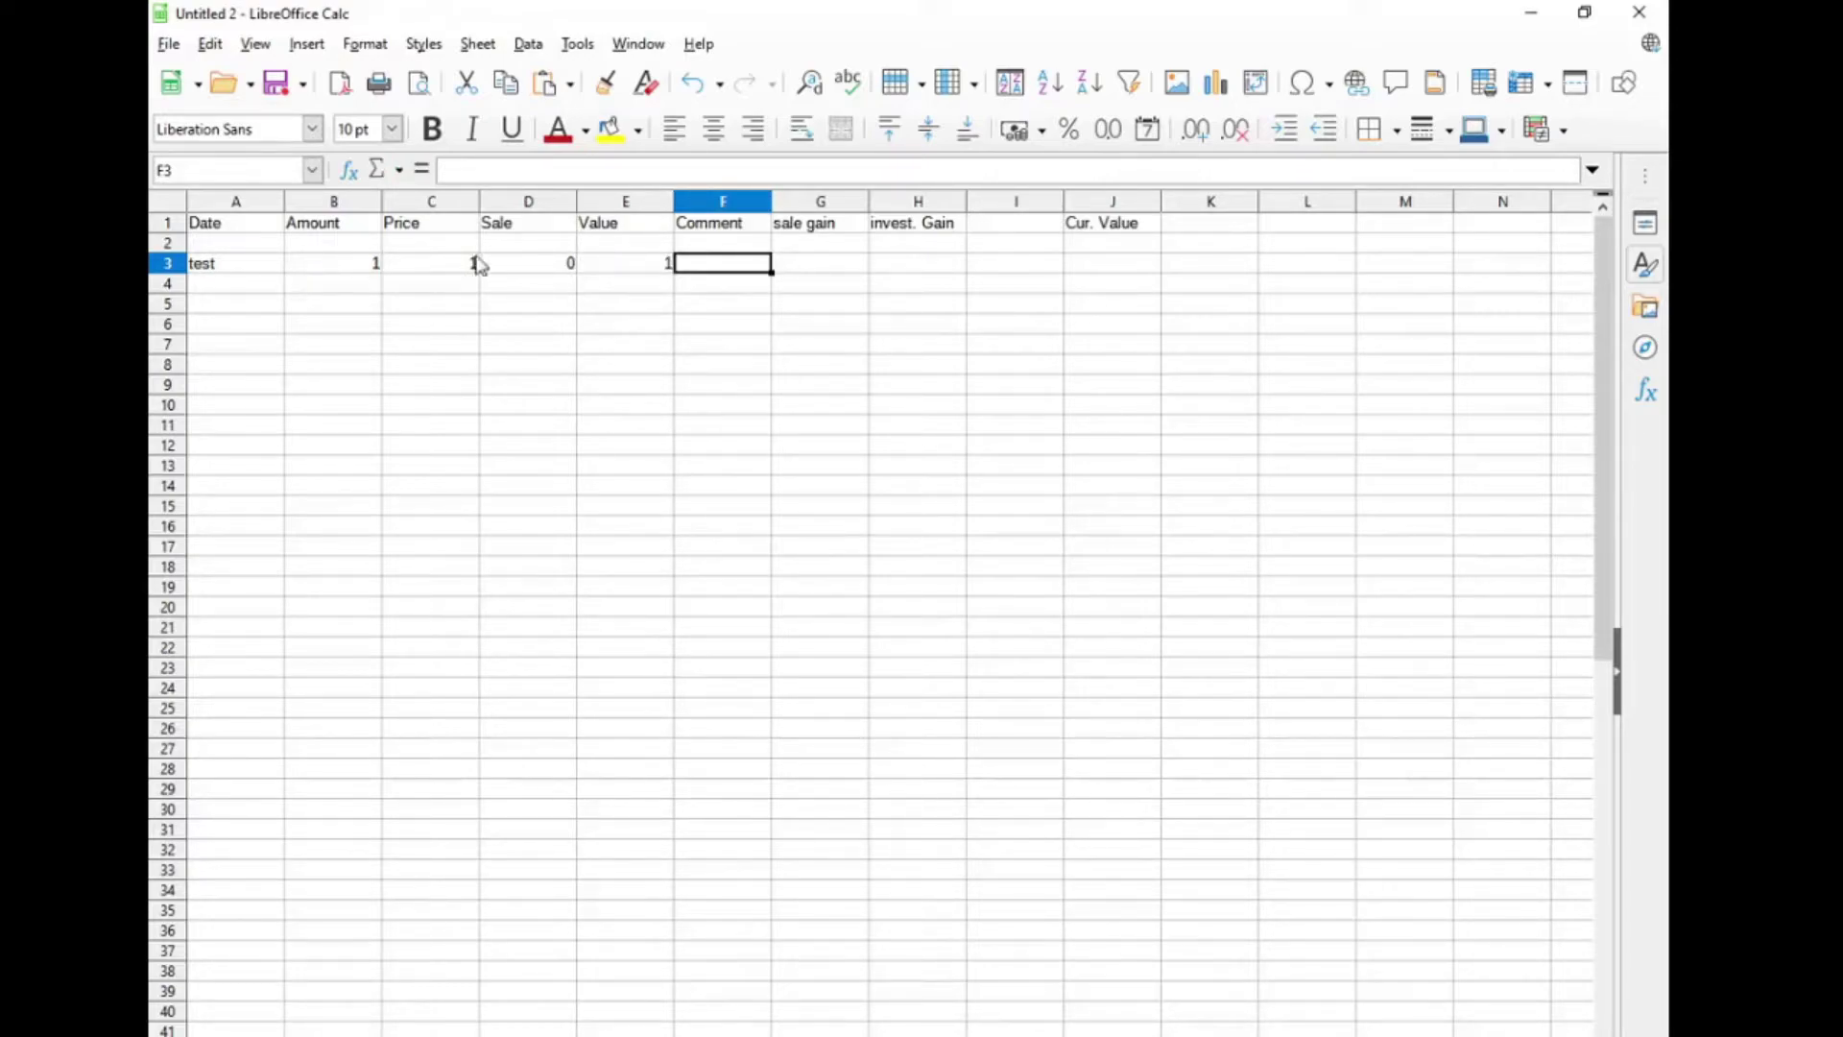
- Insert a blank row 3 and enter test, 1, 1, 0 across Date through Sale
right_click(165, 263)
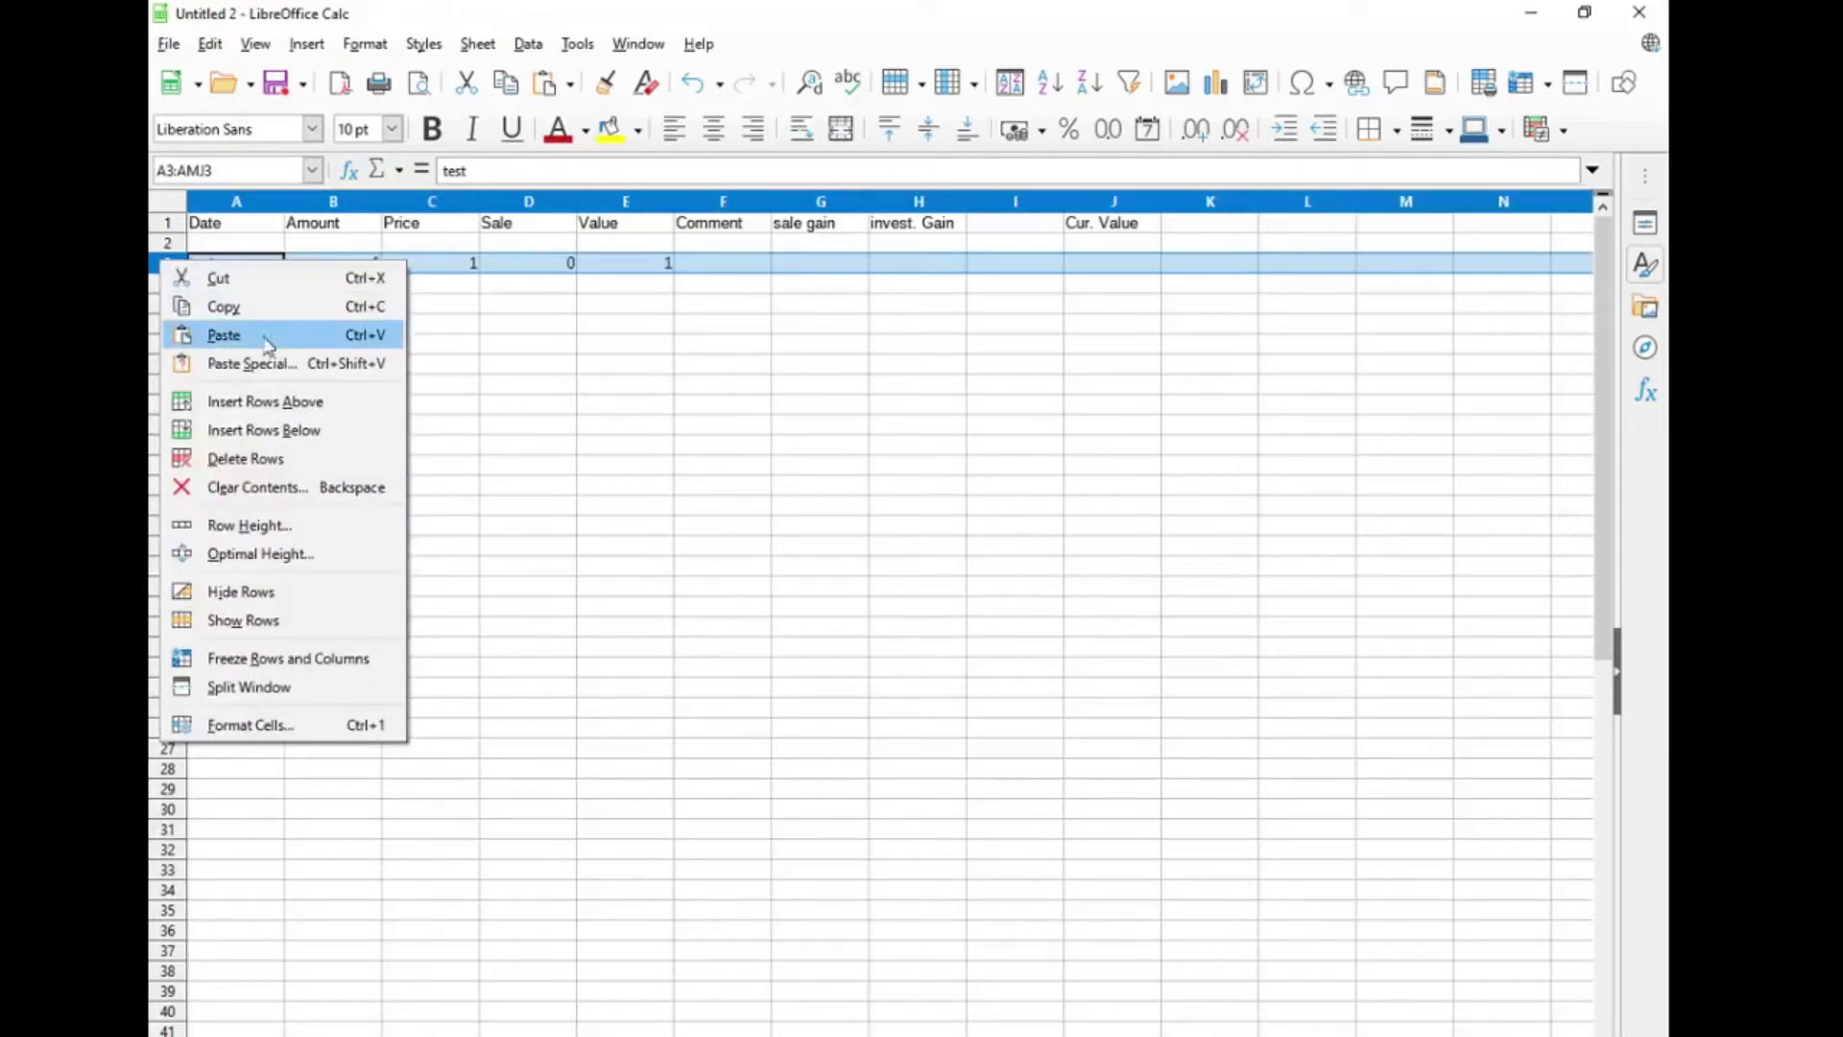
click(279, 403)
click(254, 271)
text(test)
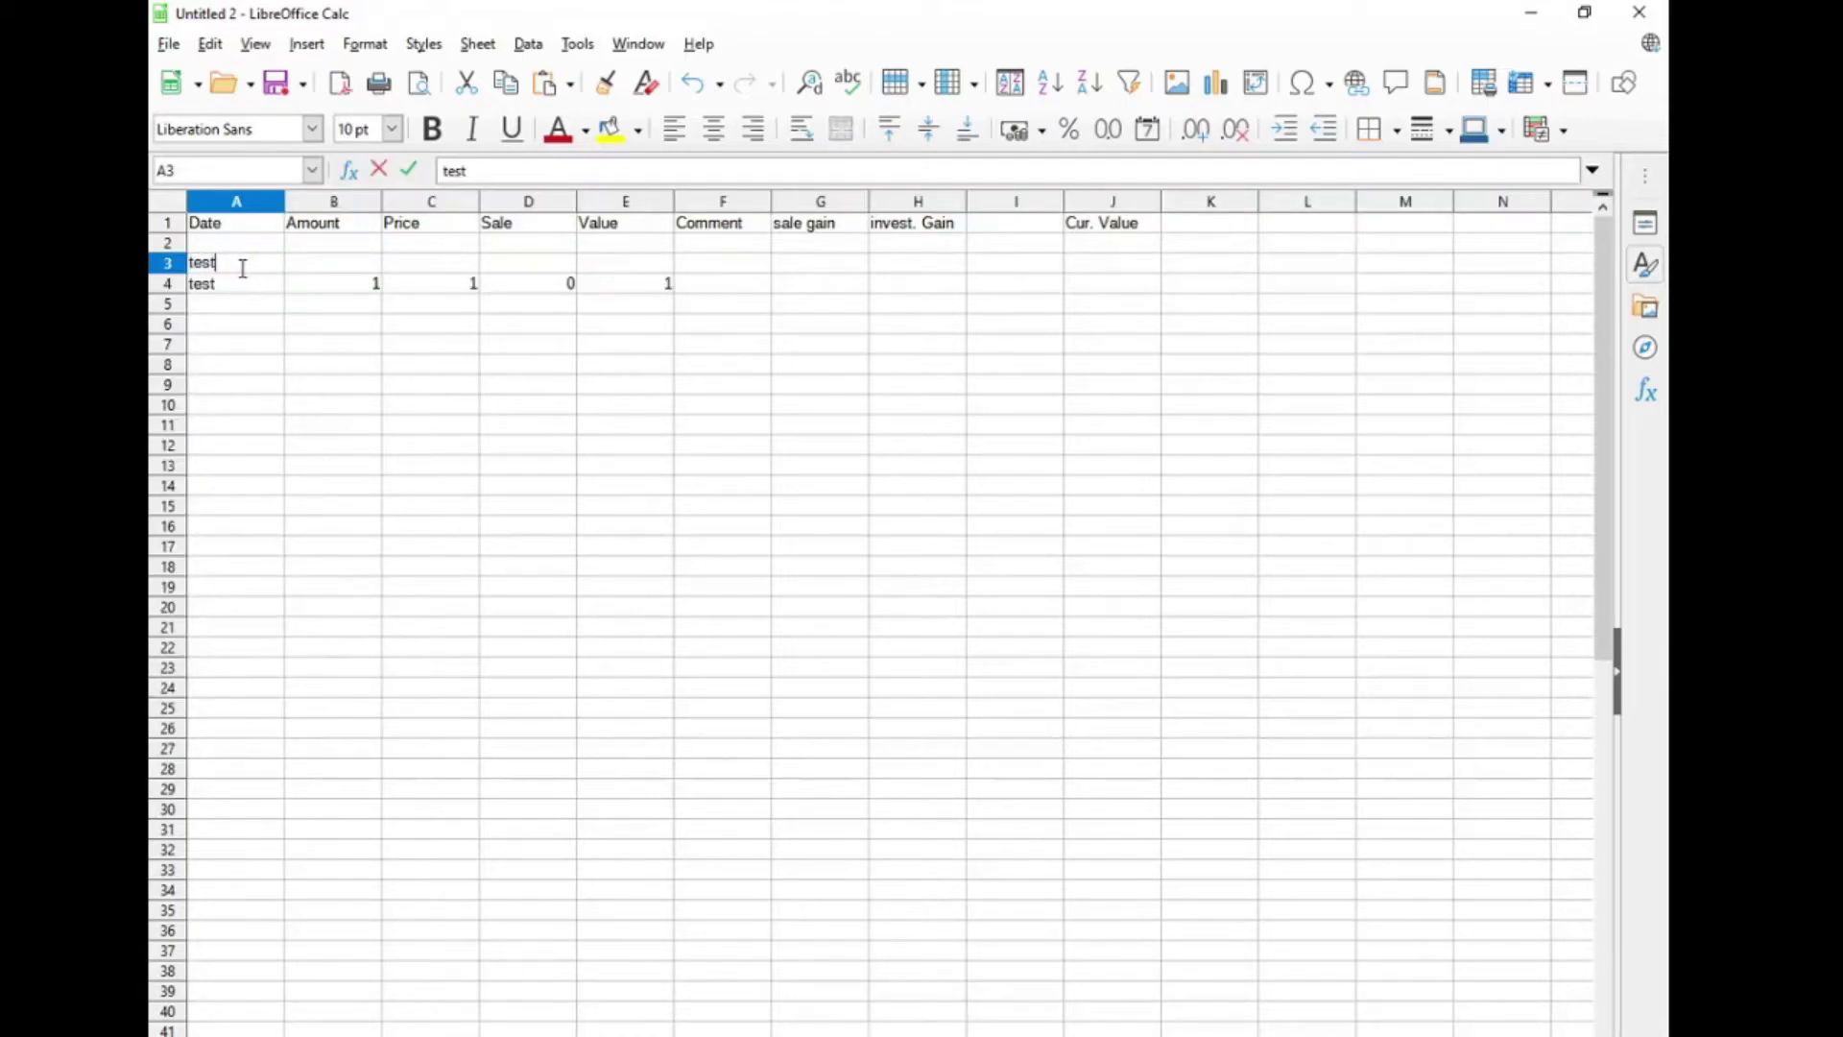
key(Tab)
text(1)
key(Tab)
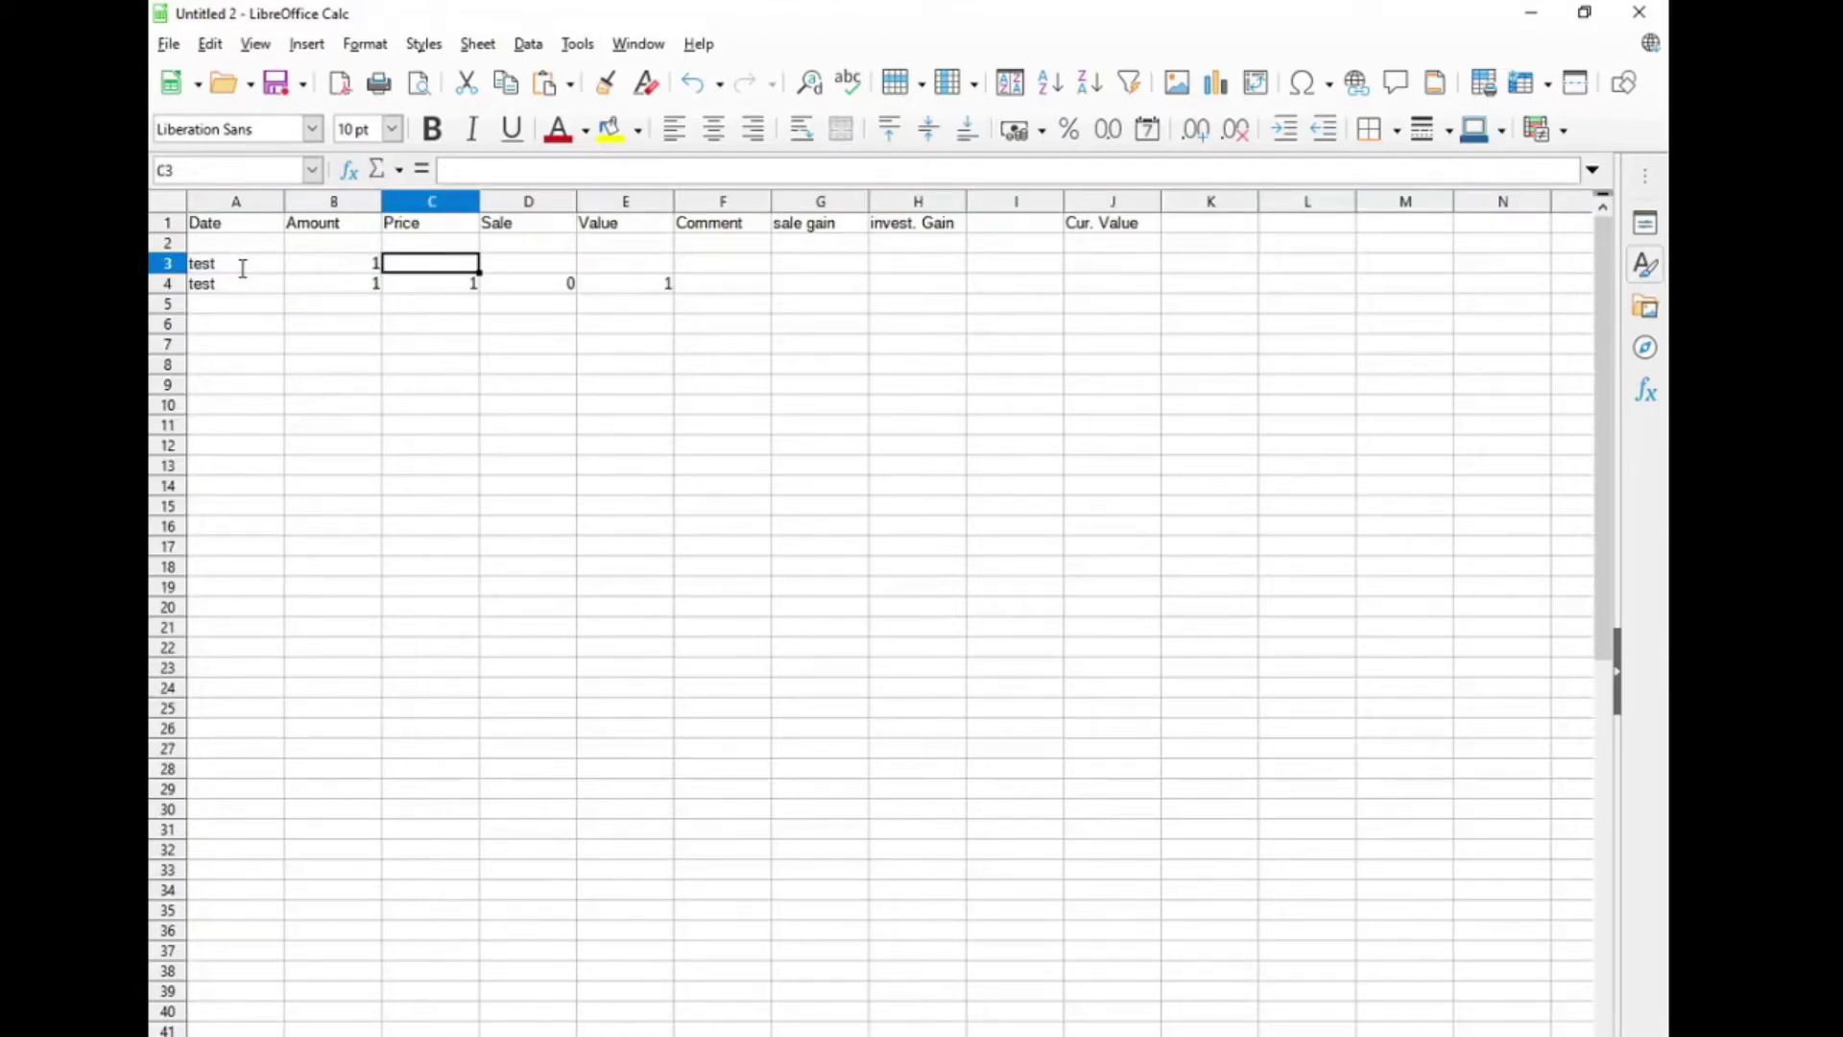
text(1)
key(Tab)
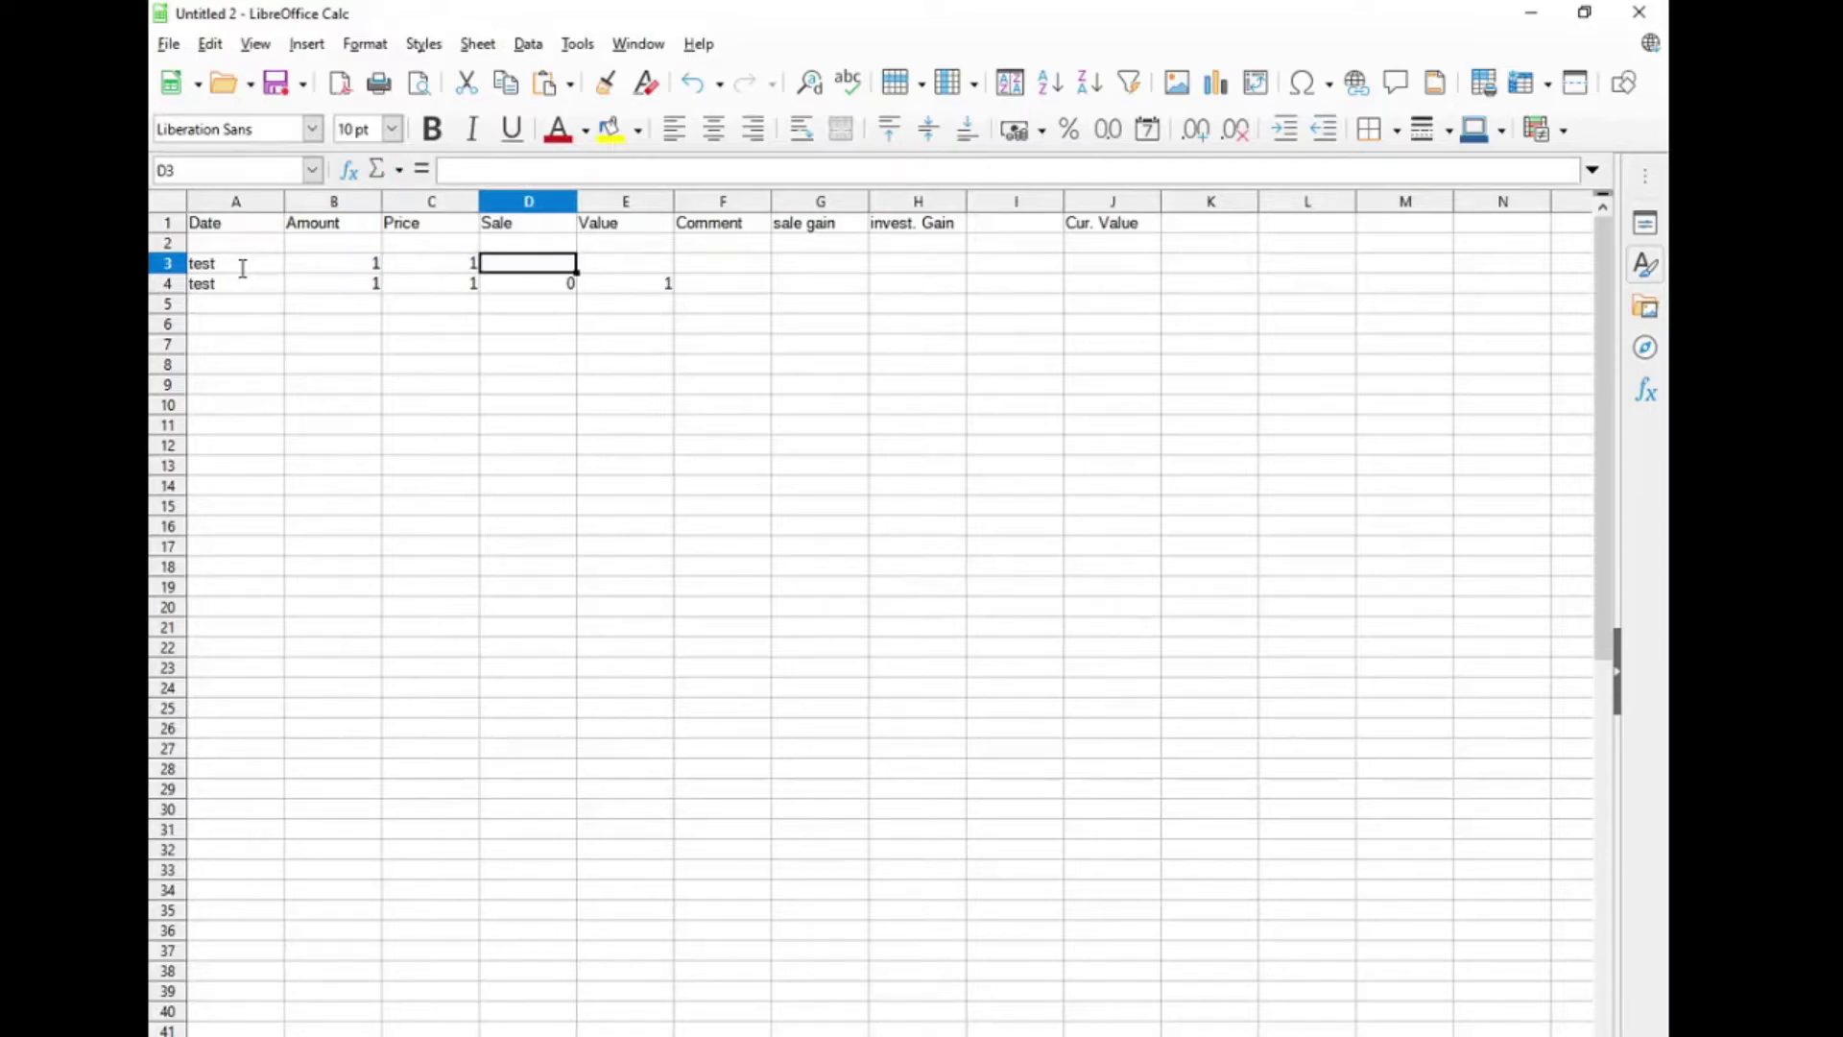
text(0)
key(Tab)
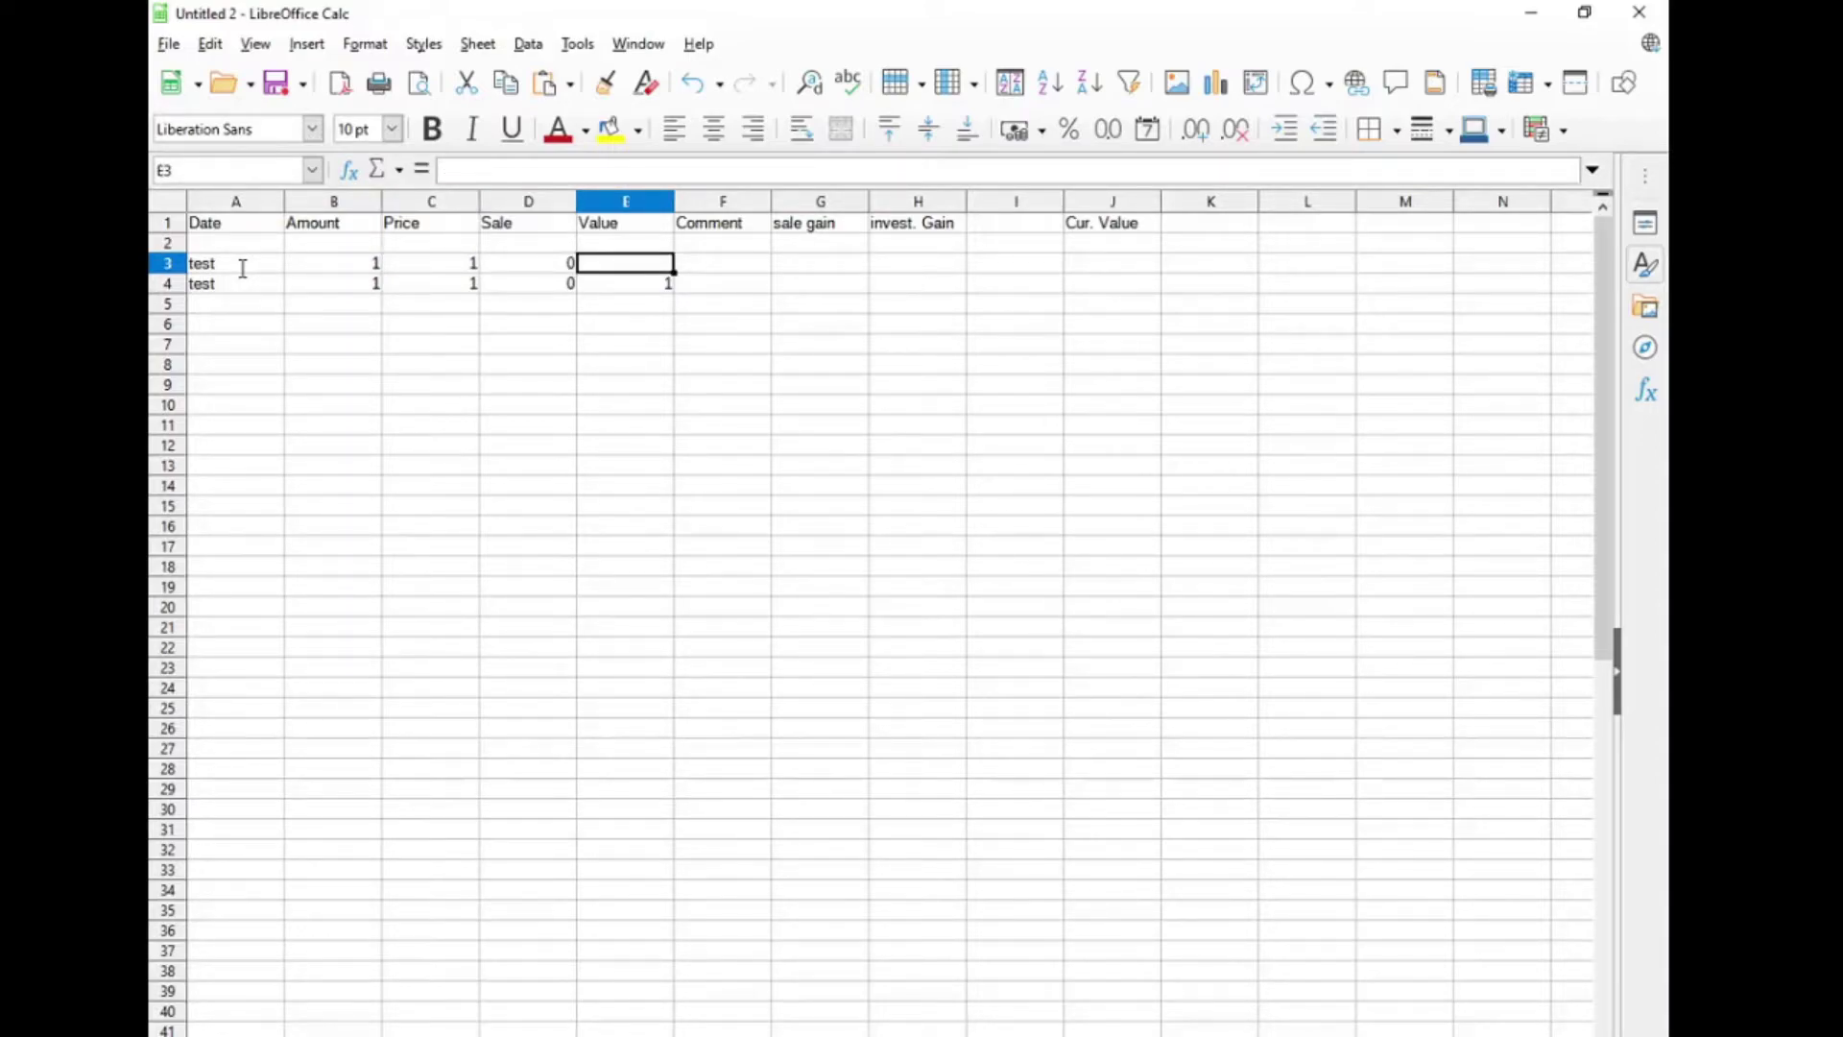
- Change the first row's Price from 1 to 1.1
click(473, 266)
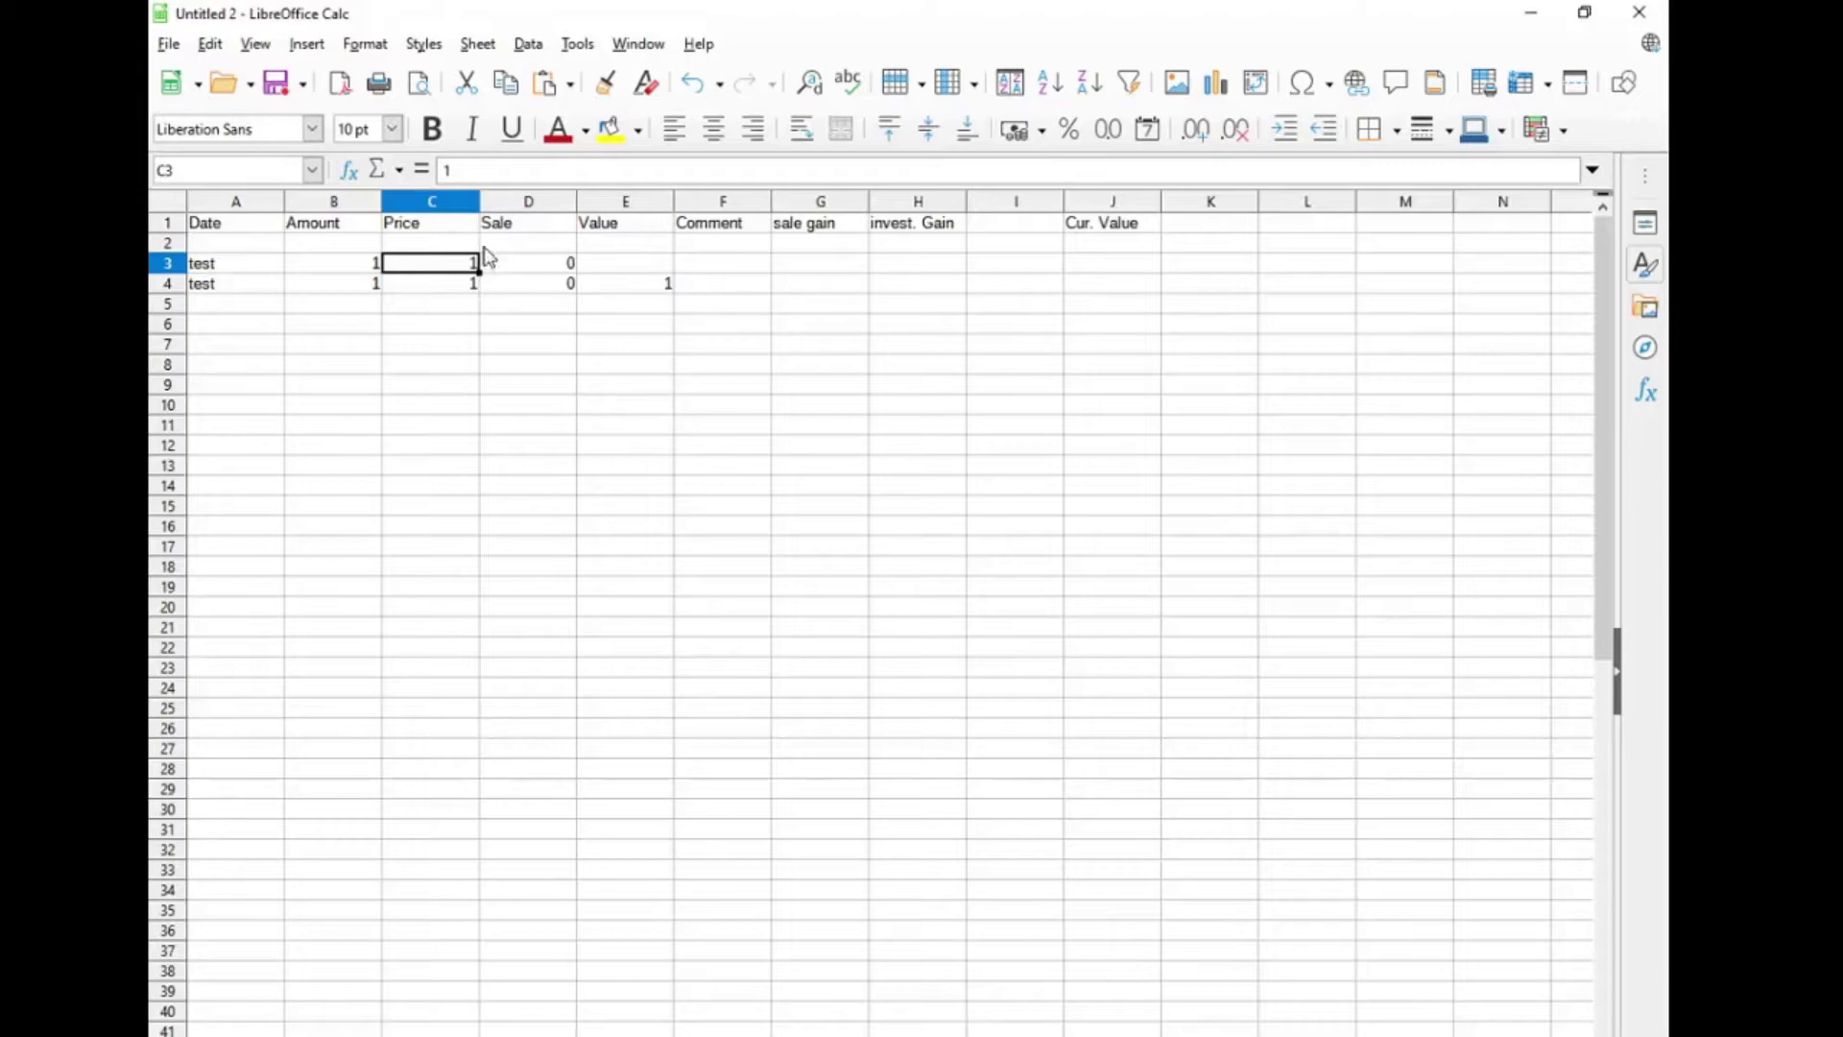
click(487, 176)
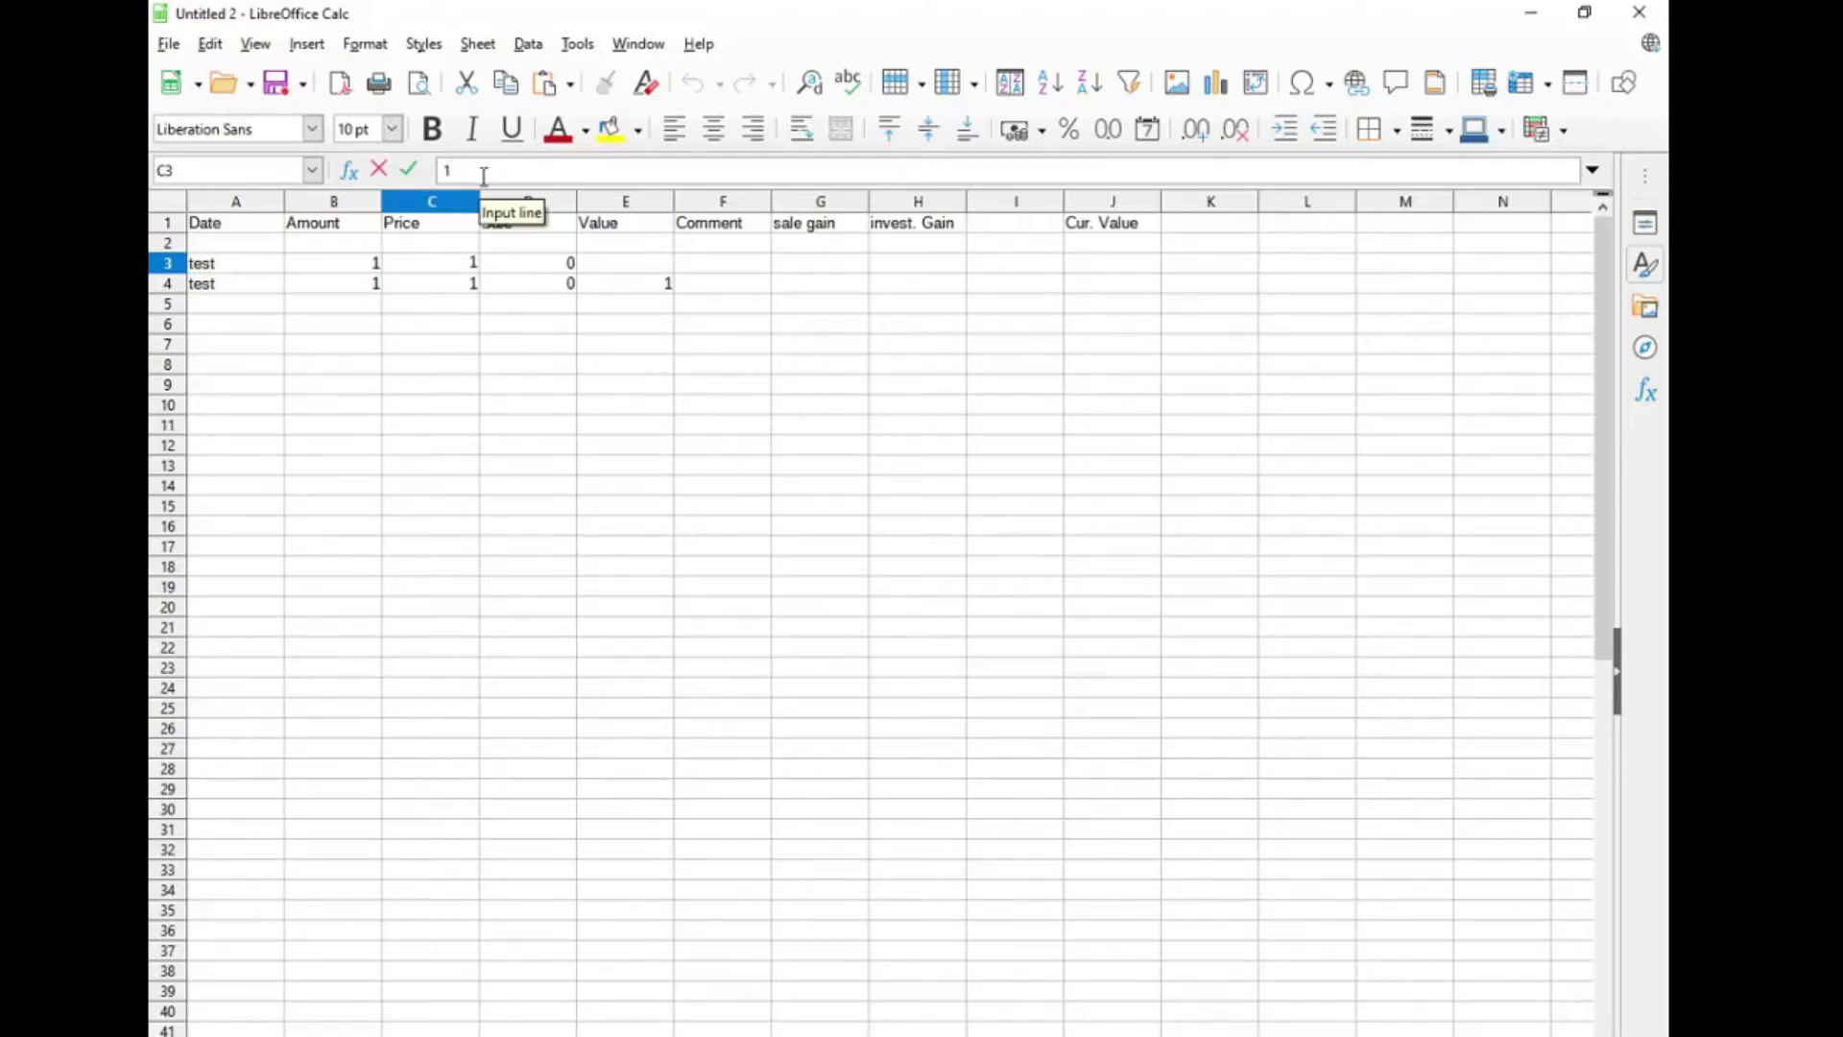
text(.1)
- Apply Currency format to the Price, Value and K columns
click(459, 204)
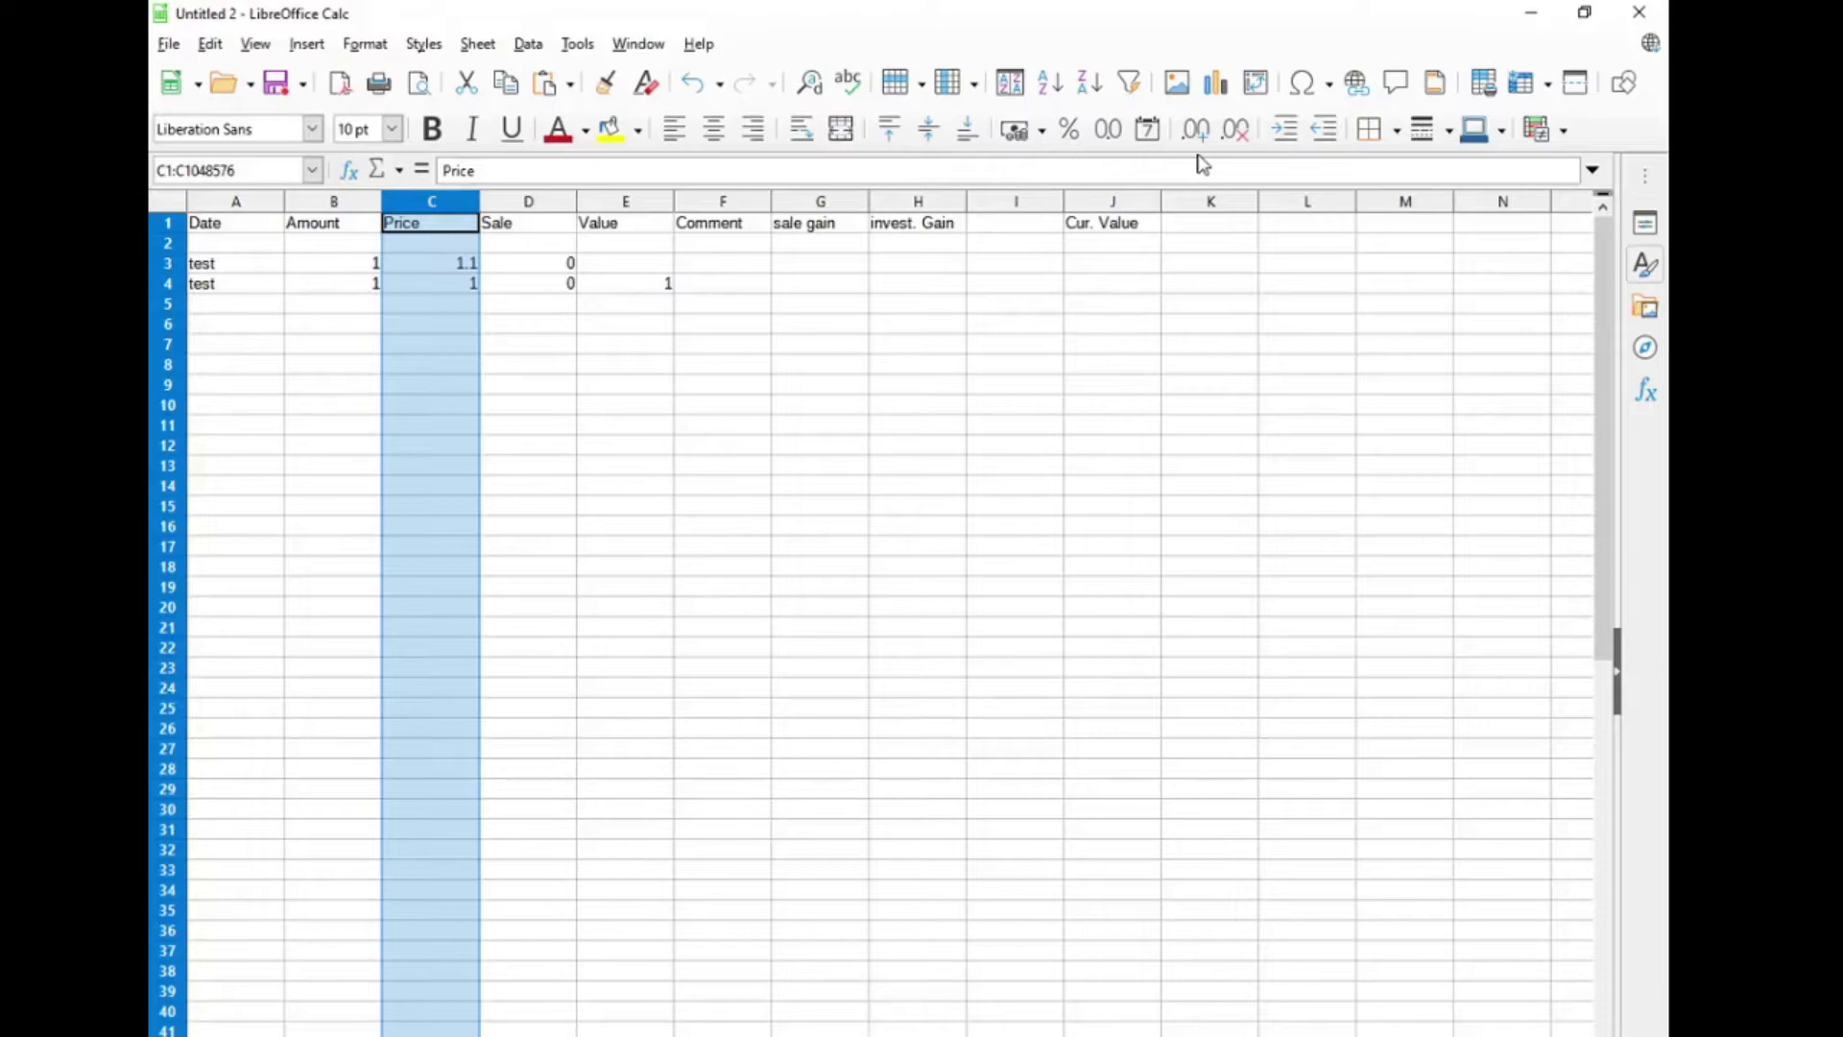
click(1016, 132)
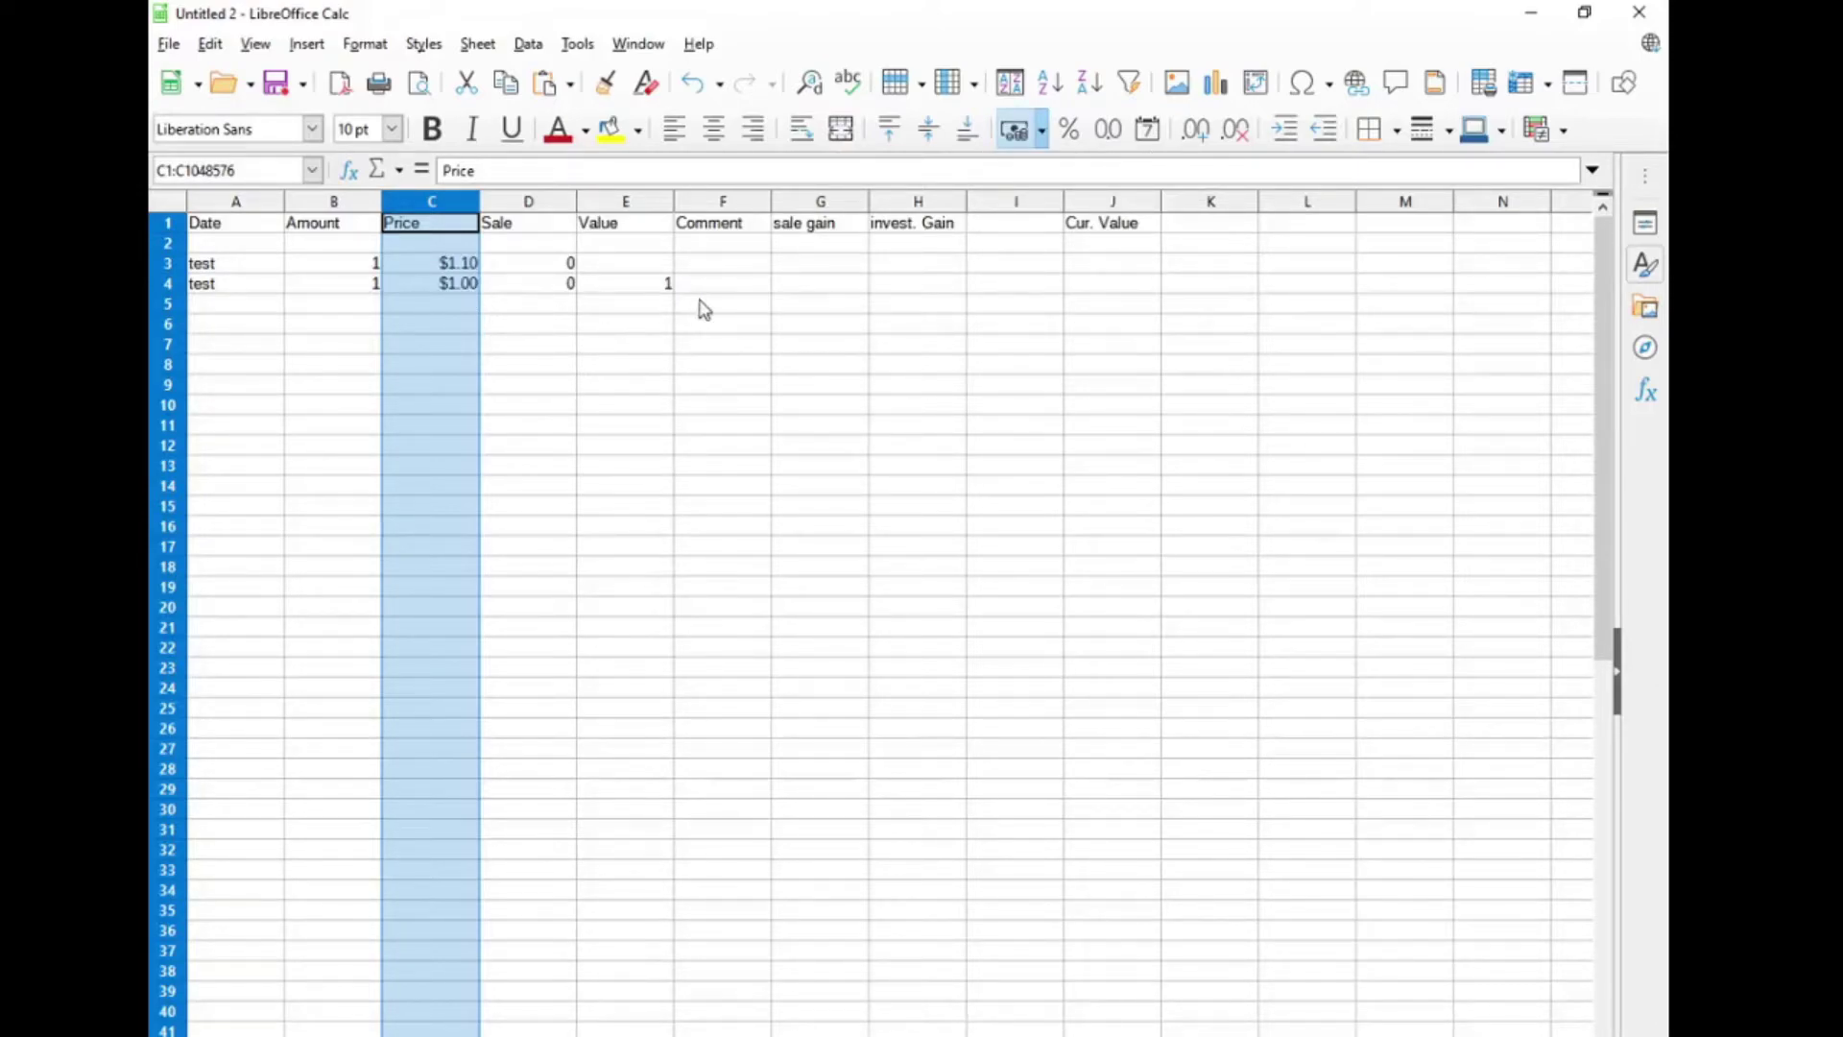
click(635, 202)
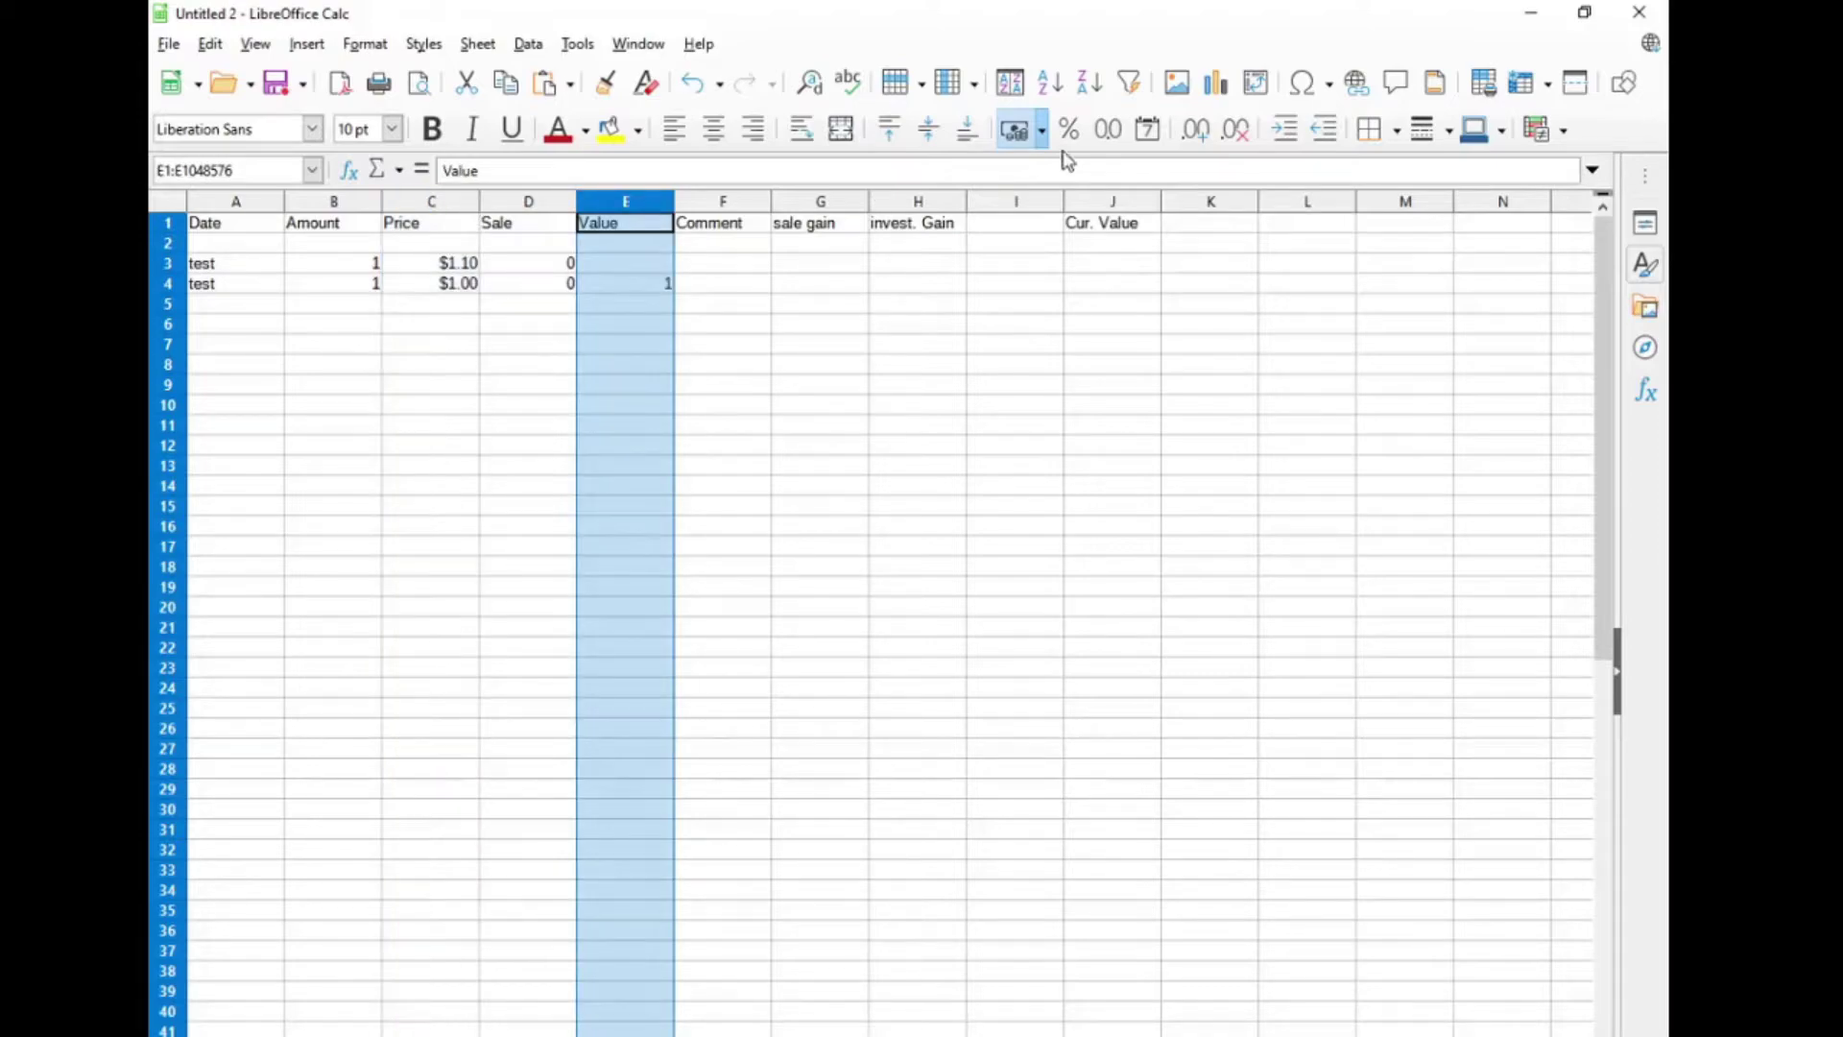
click(1016, 132)
click(1211, 202)
click(1025, 133)
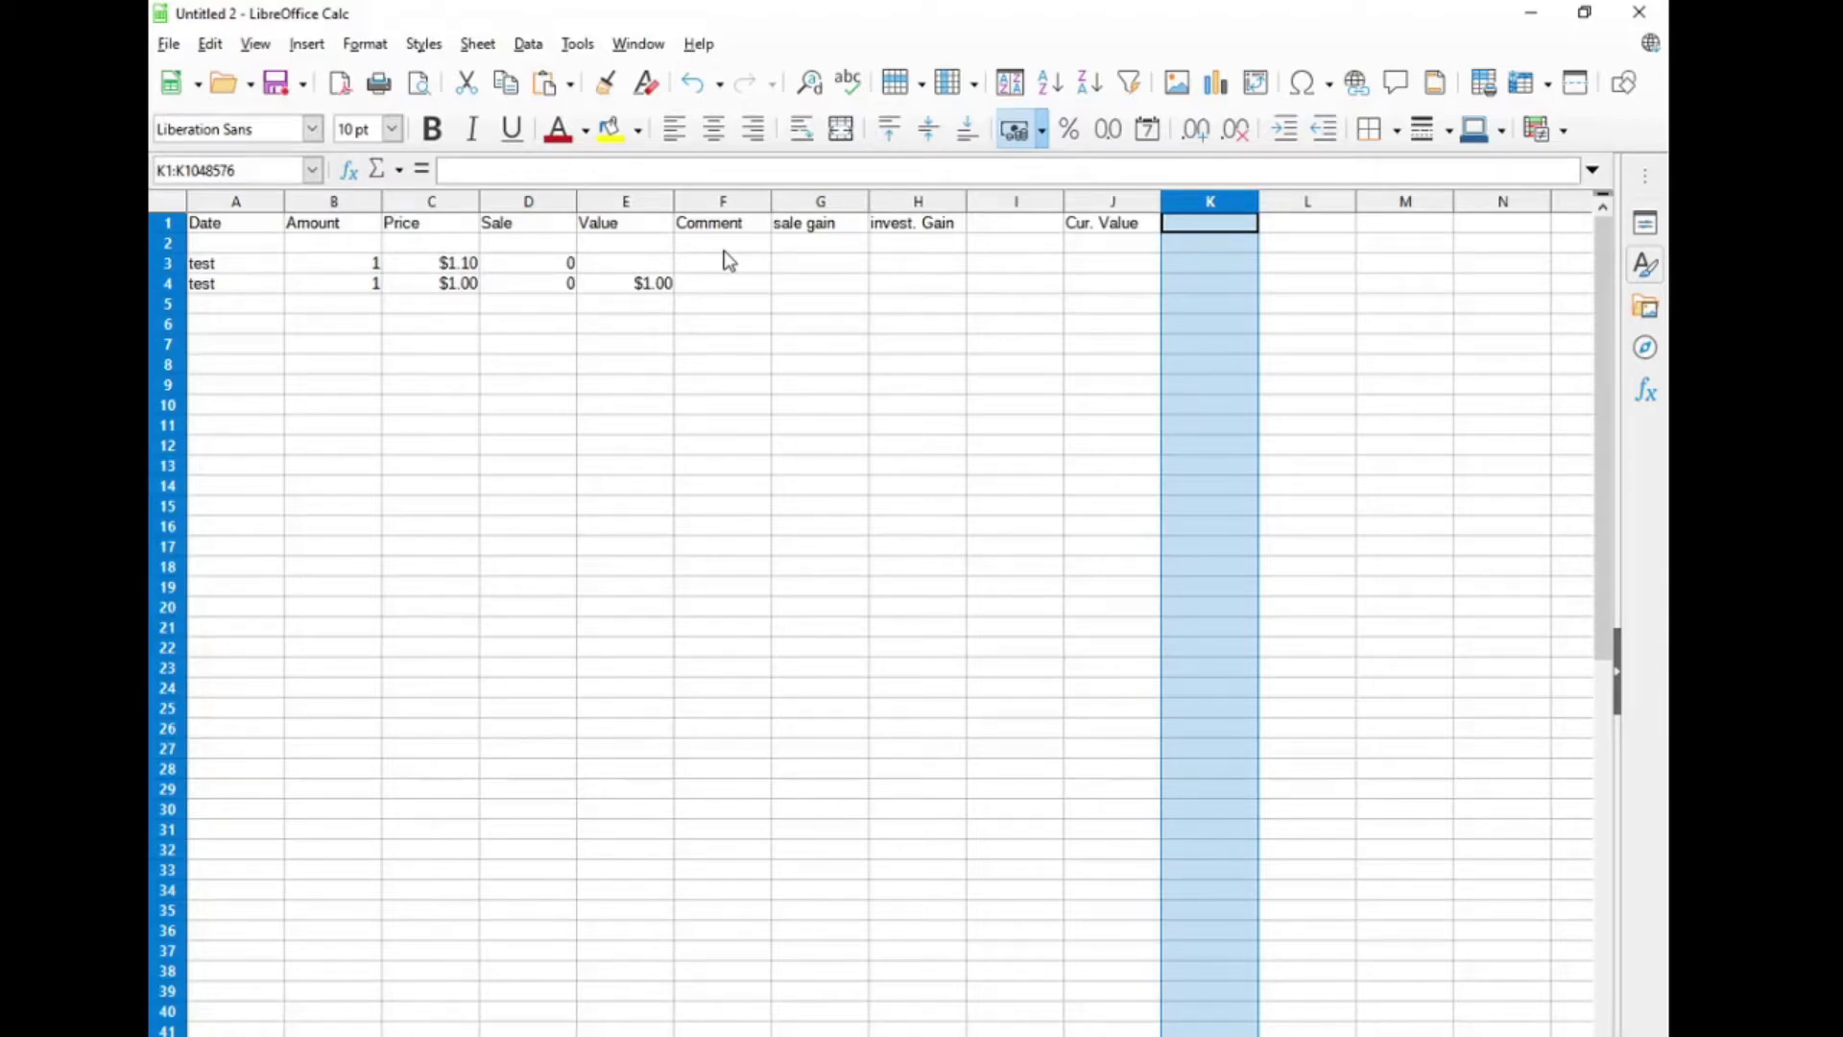
- Enter a Value of 1 in row 3
right_click(167, 263)
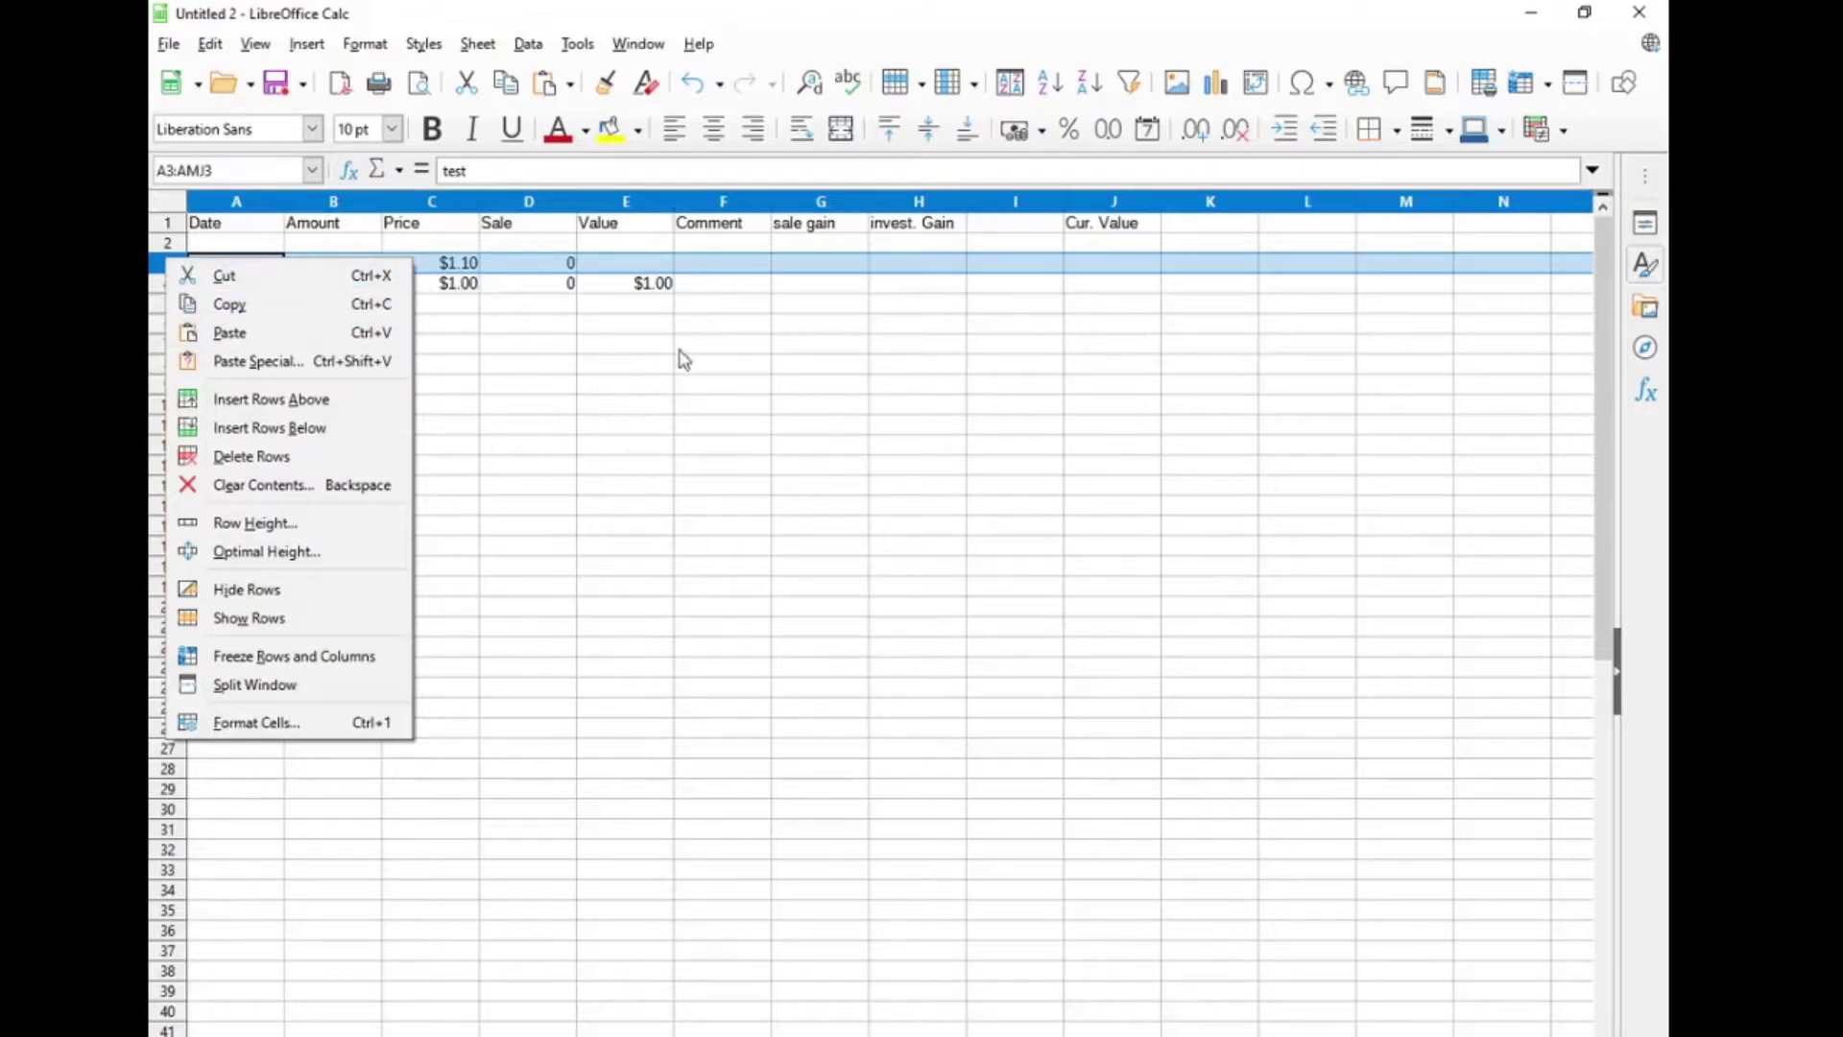
click(602, 272)
click(662, 266)
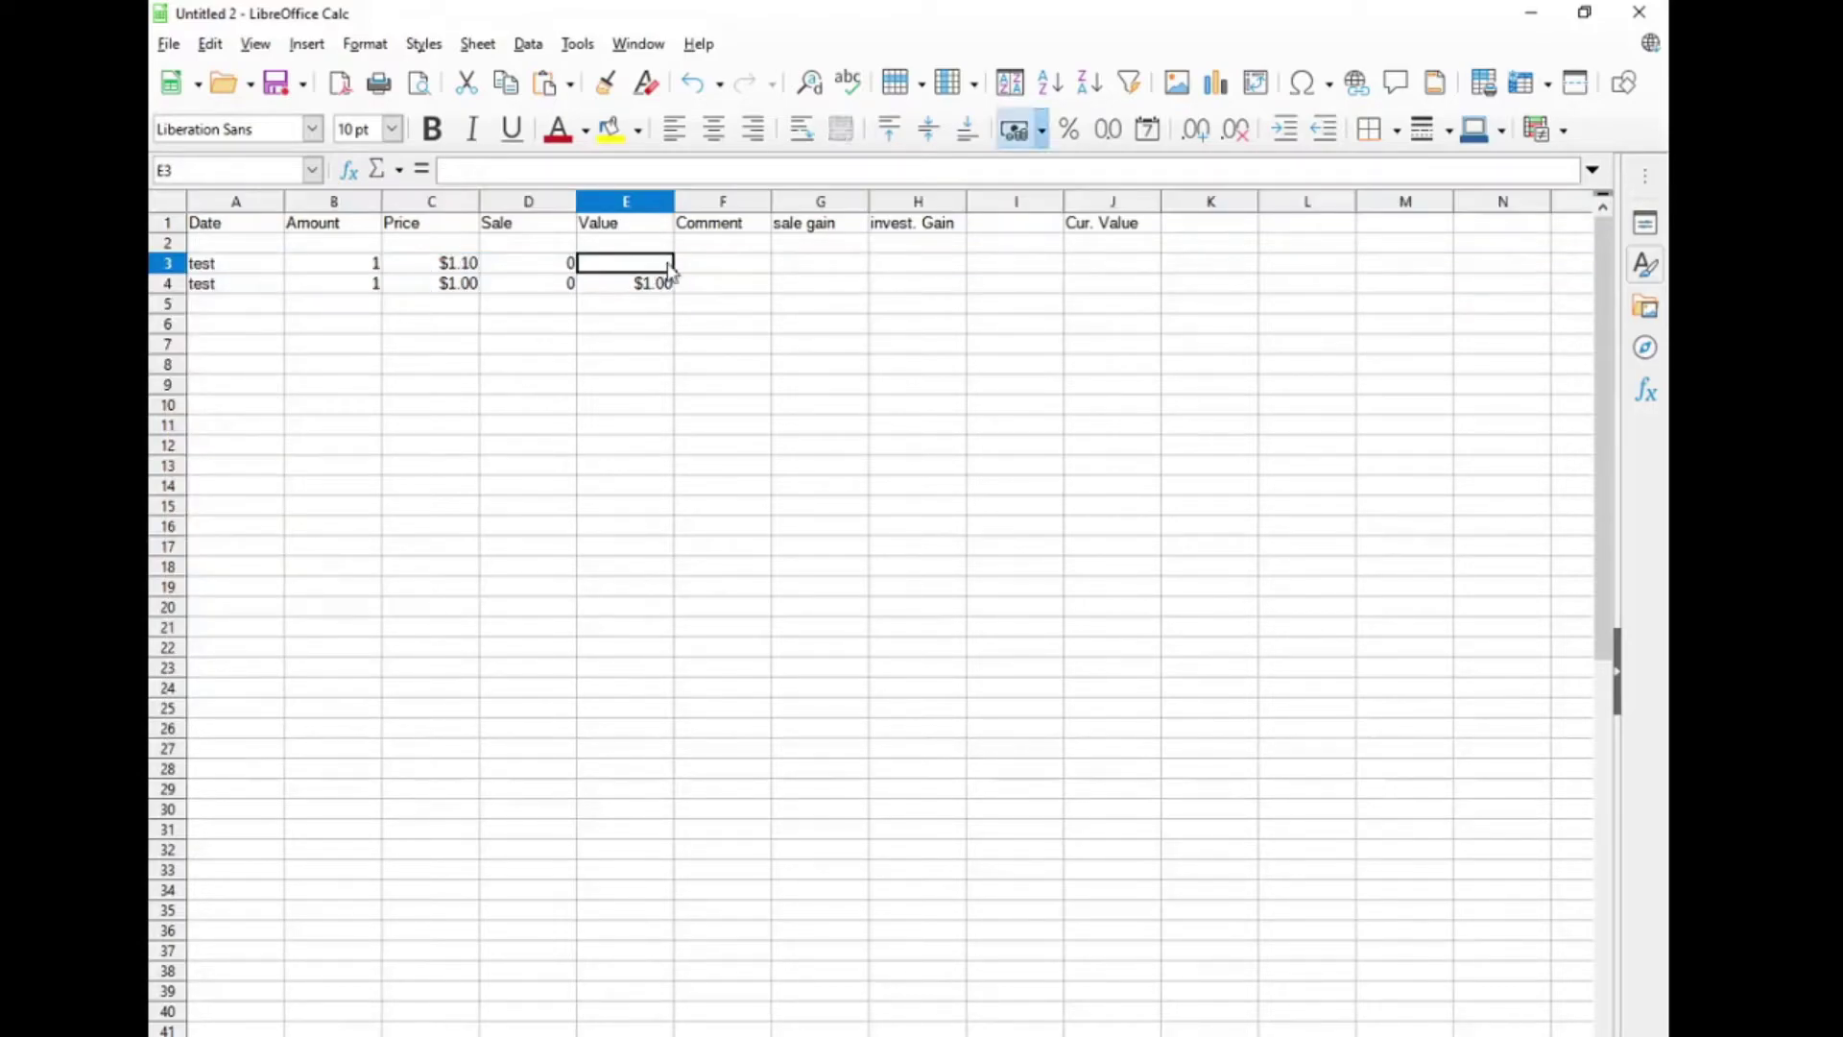
text(1)
click(562, 327)
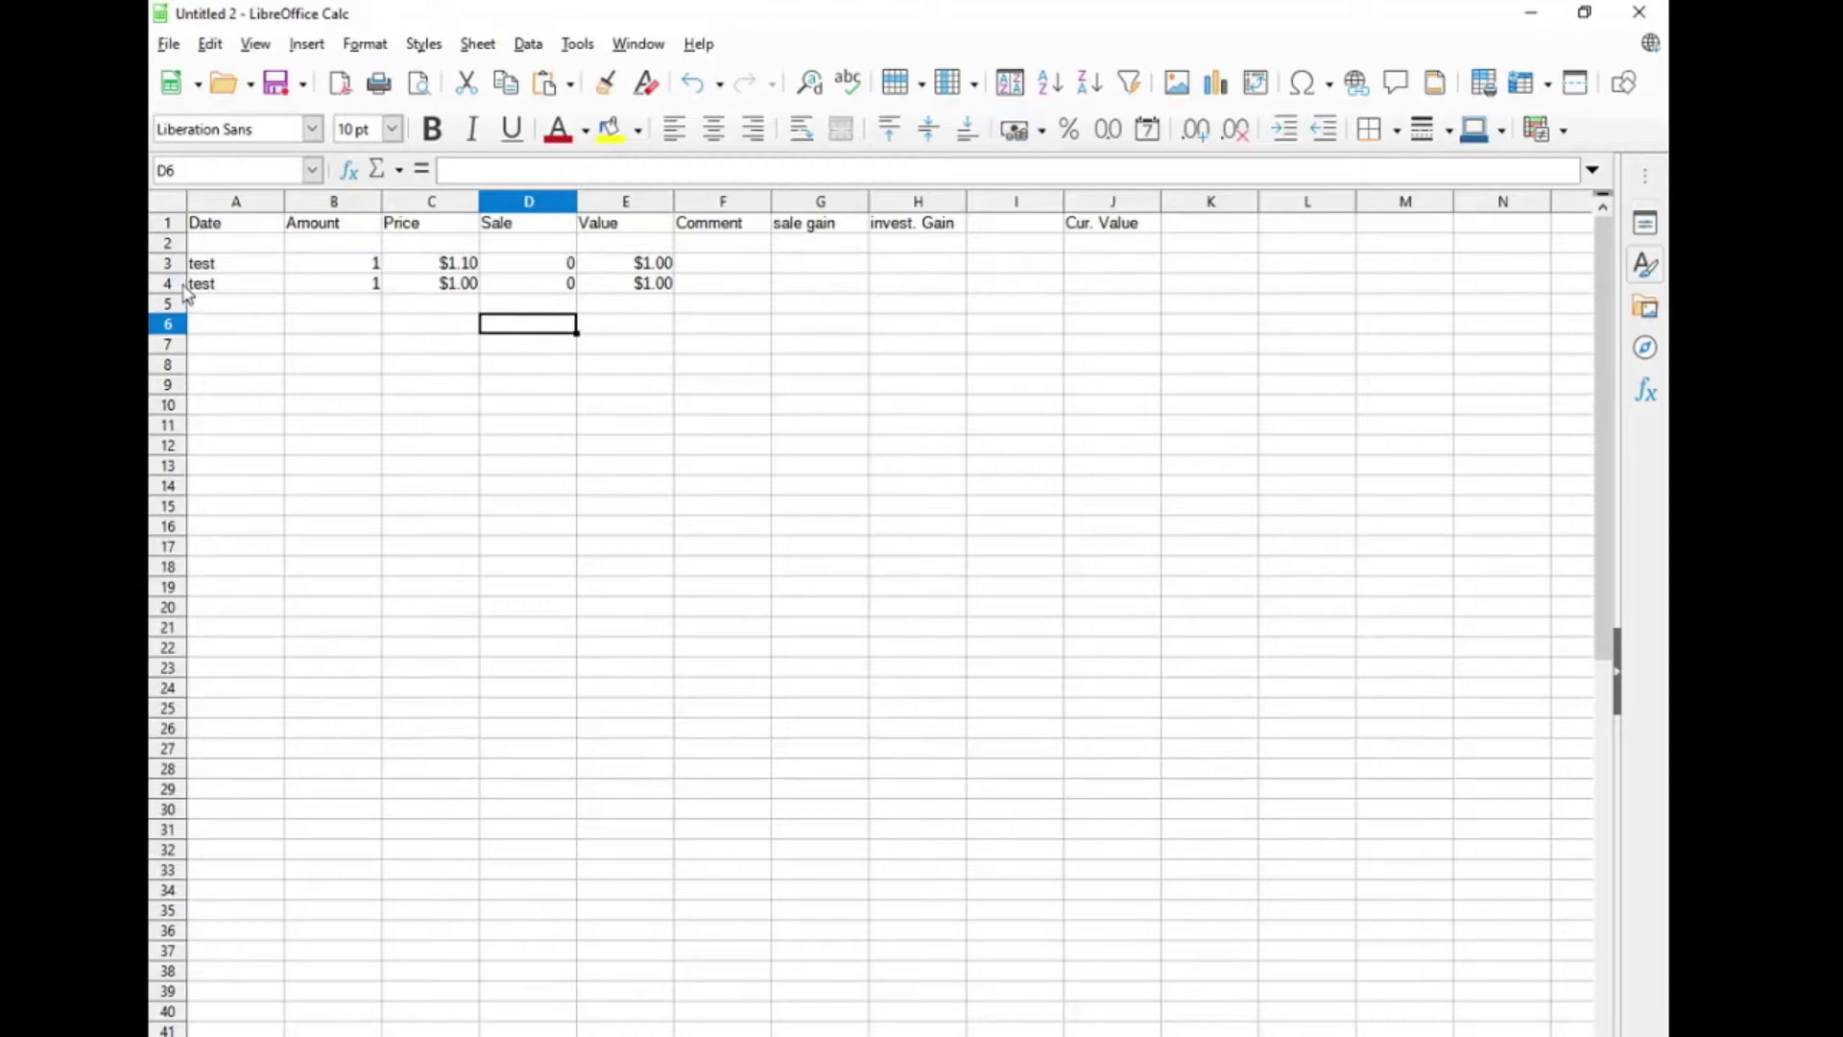
- Insert a new row 3 and enter test, 1, 0.9, 0, 1 across Date through Value
right_click(183, 268)
click(249, 407)
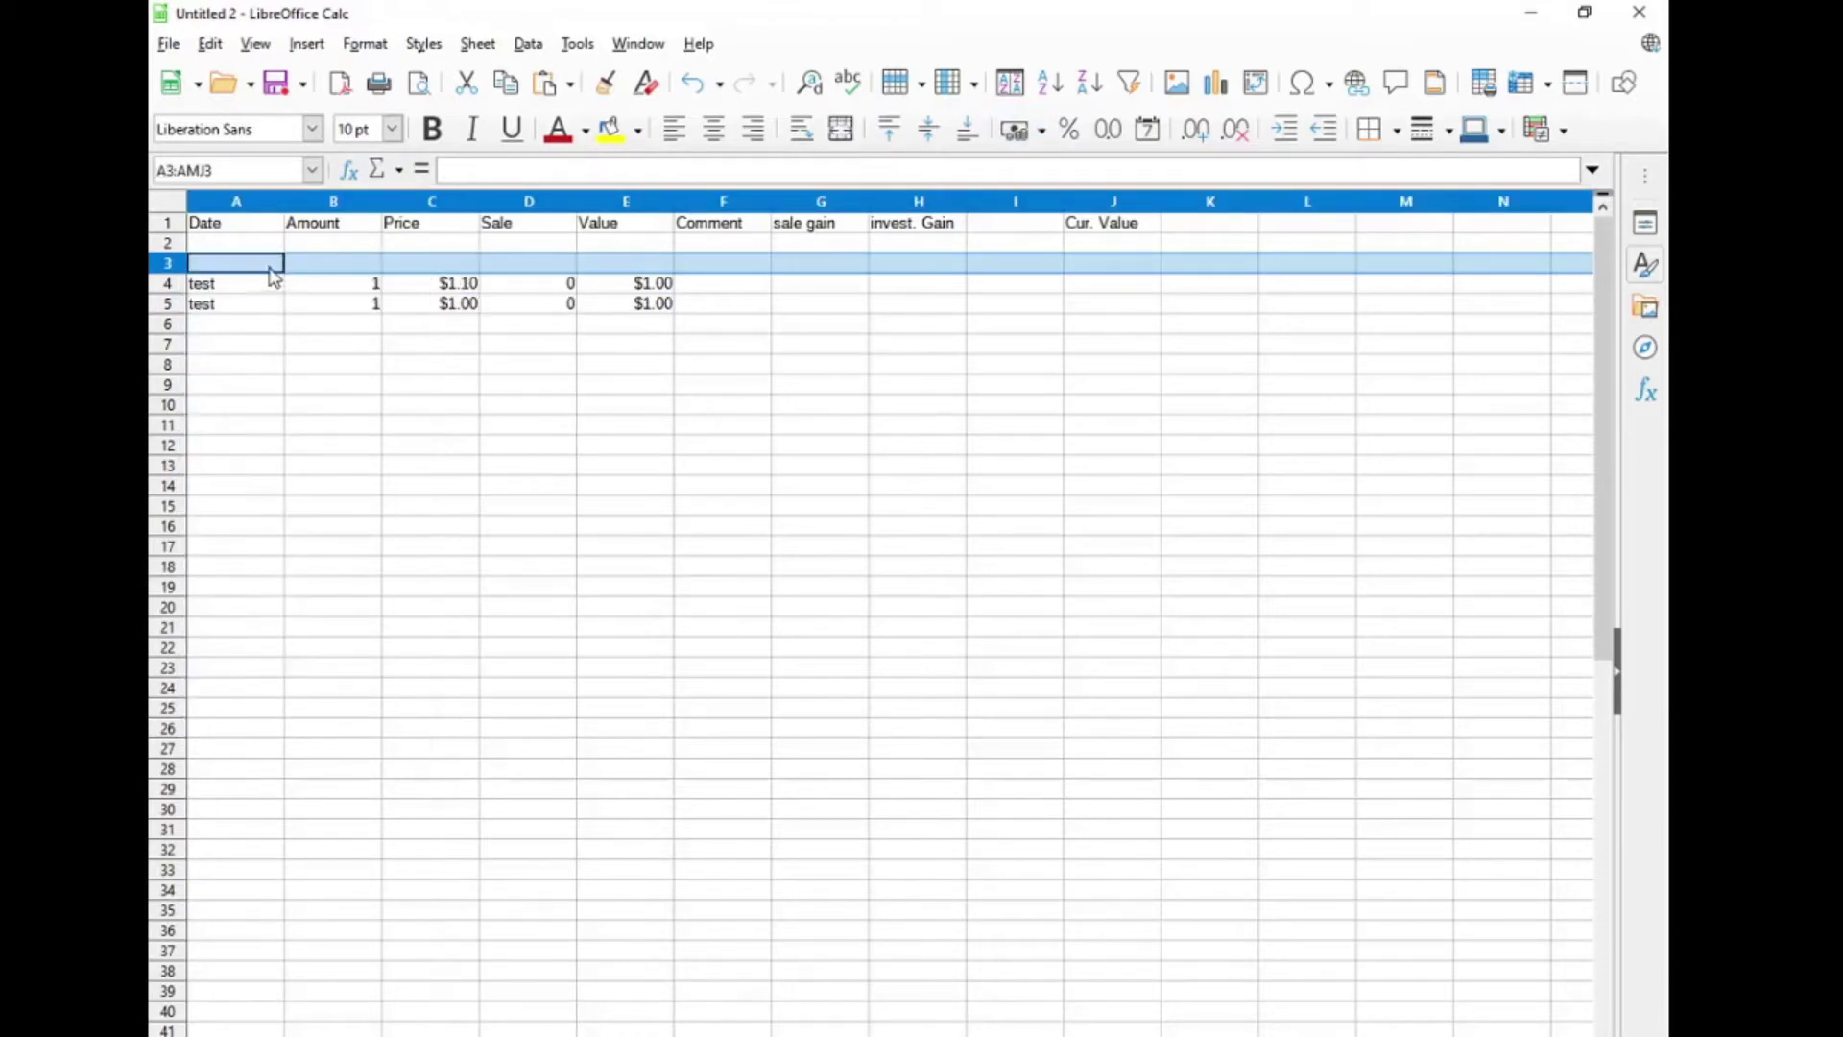
text(test)
key(Tab)
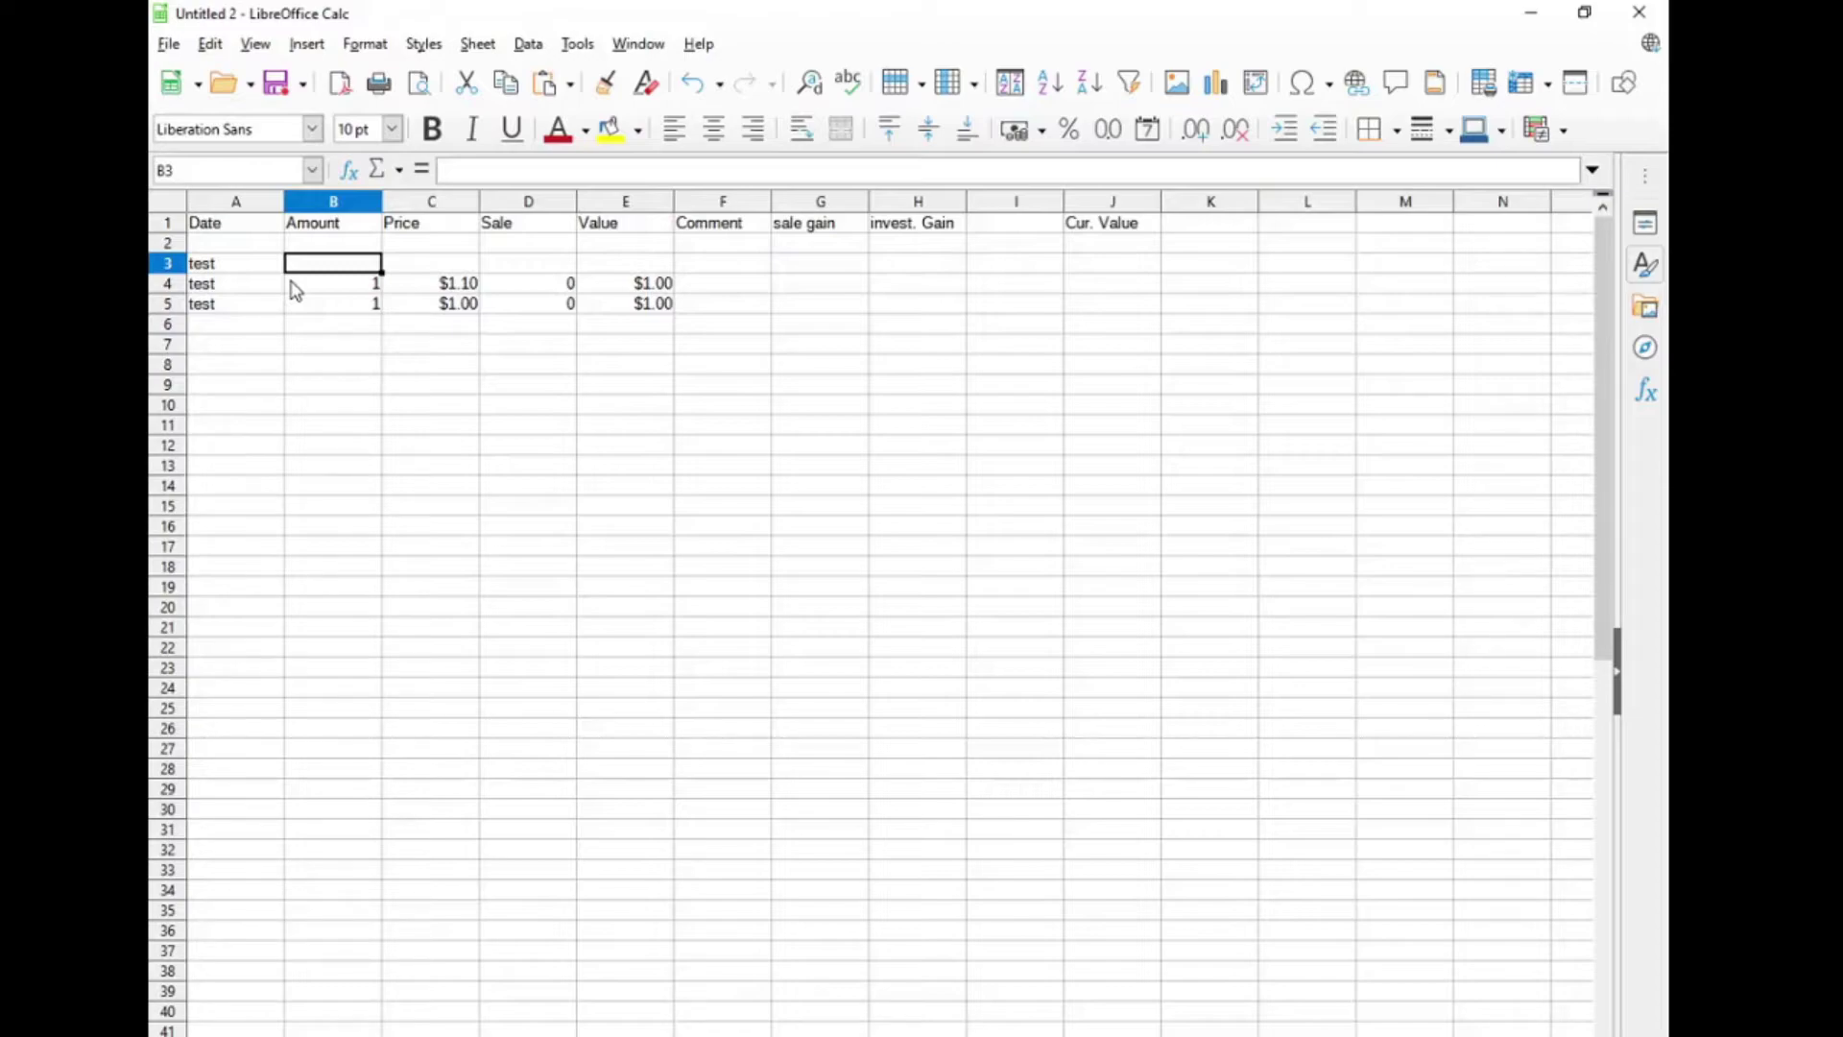
text(1)
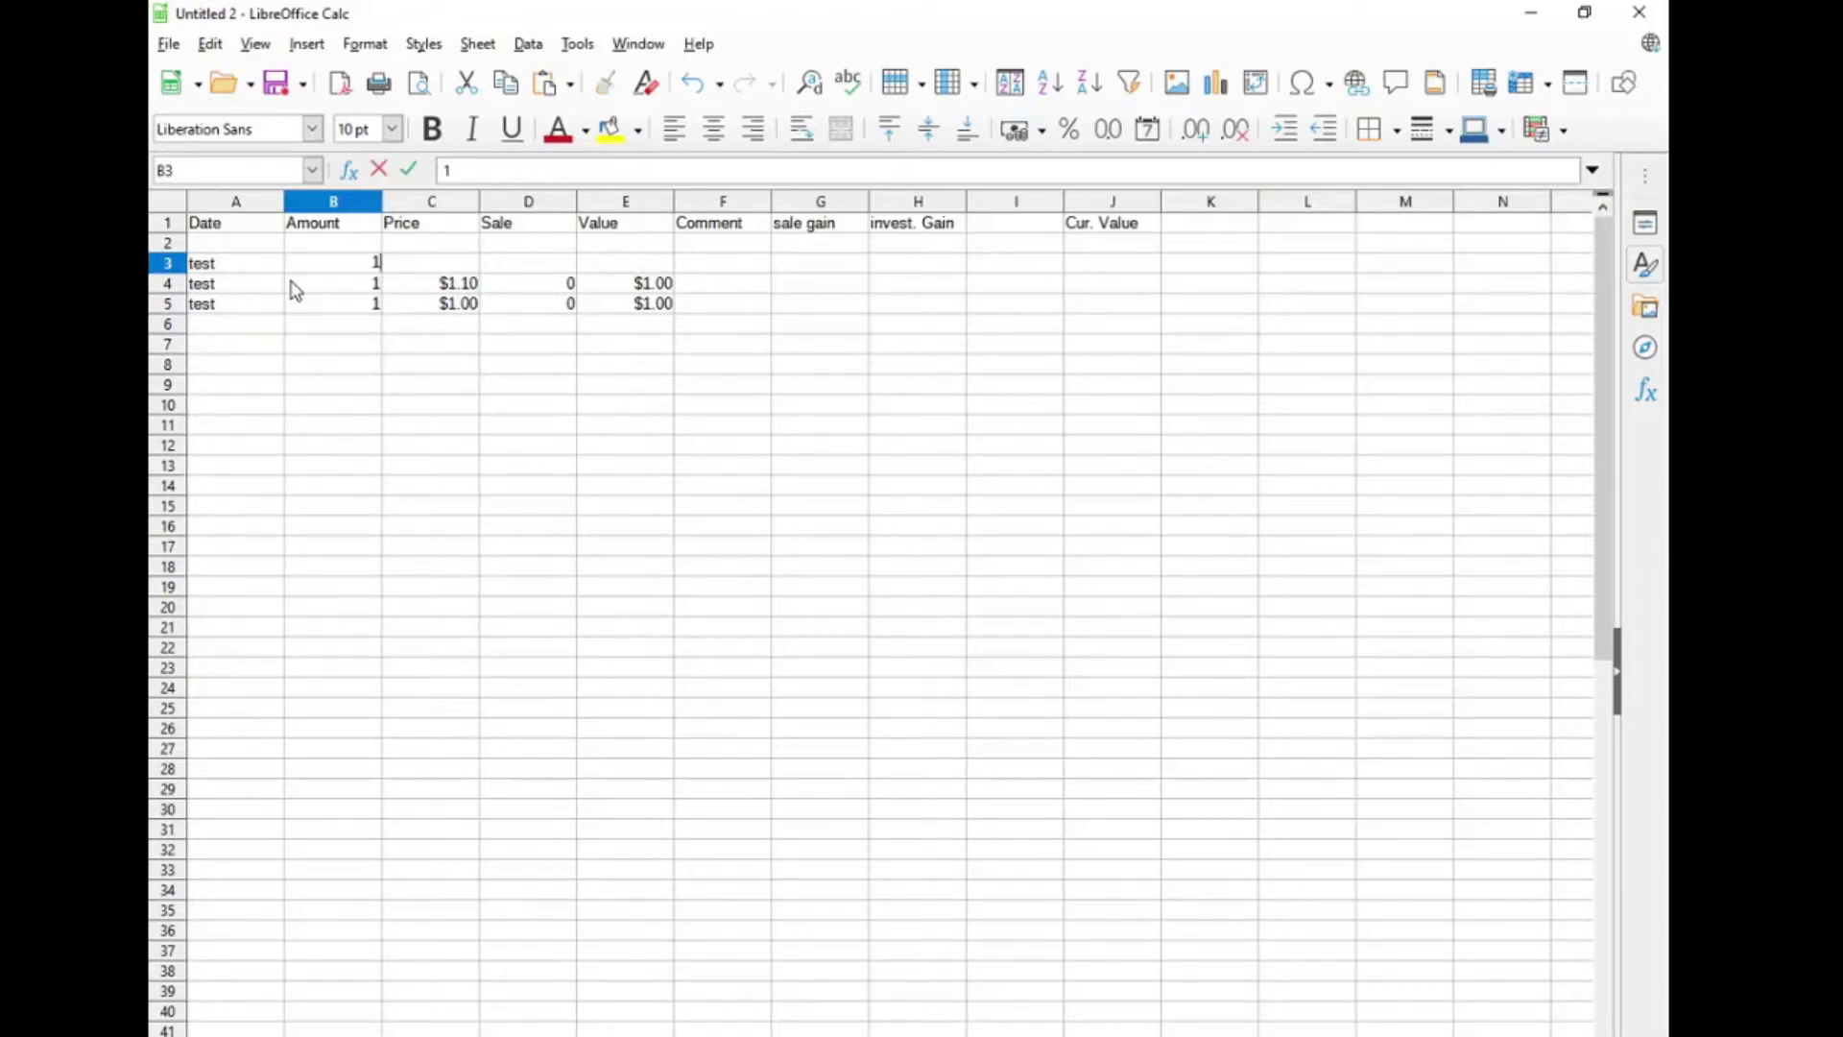
key(Tab)
text(0.9)
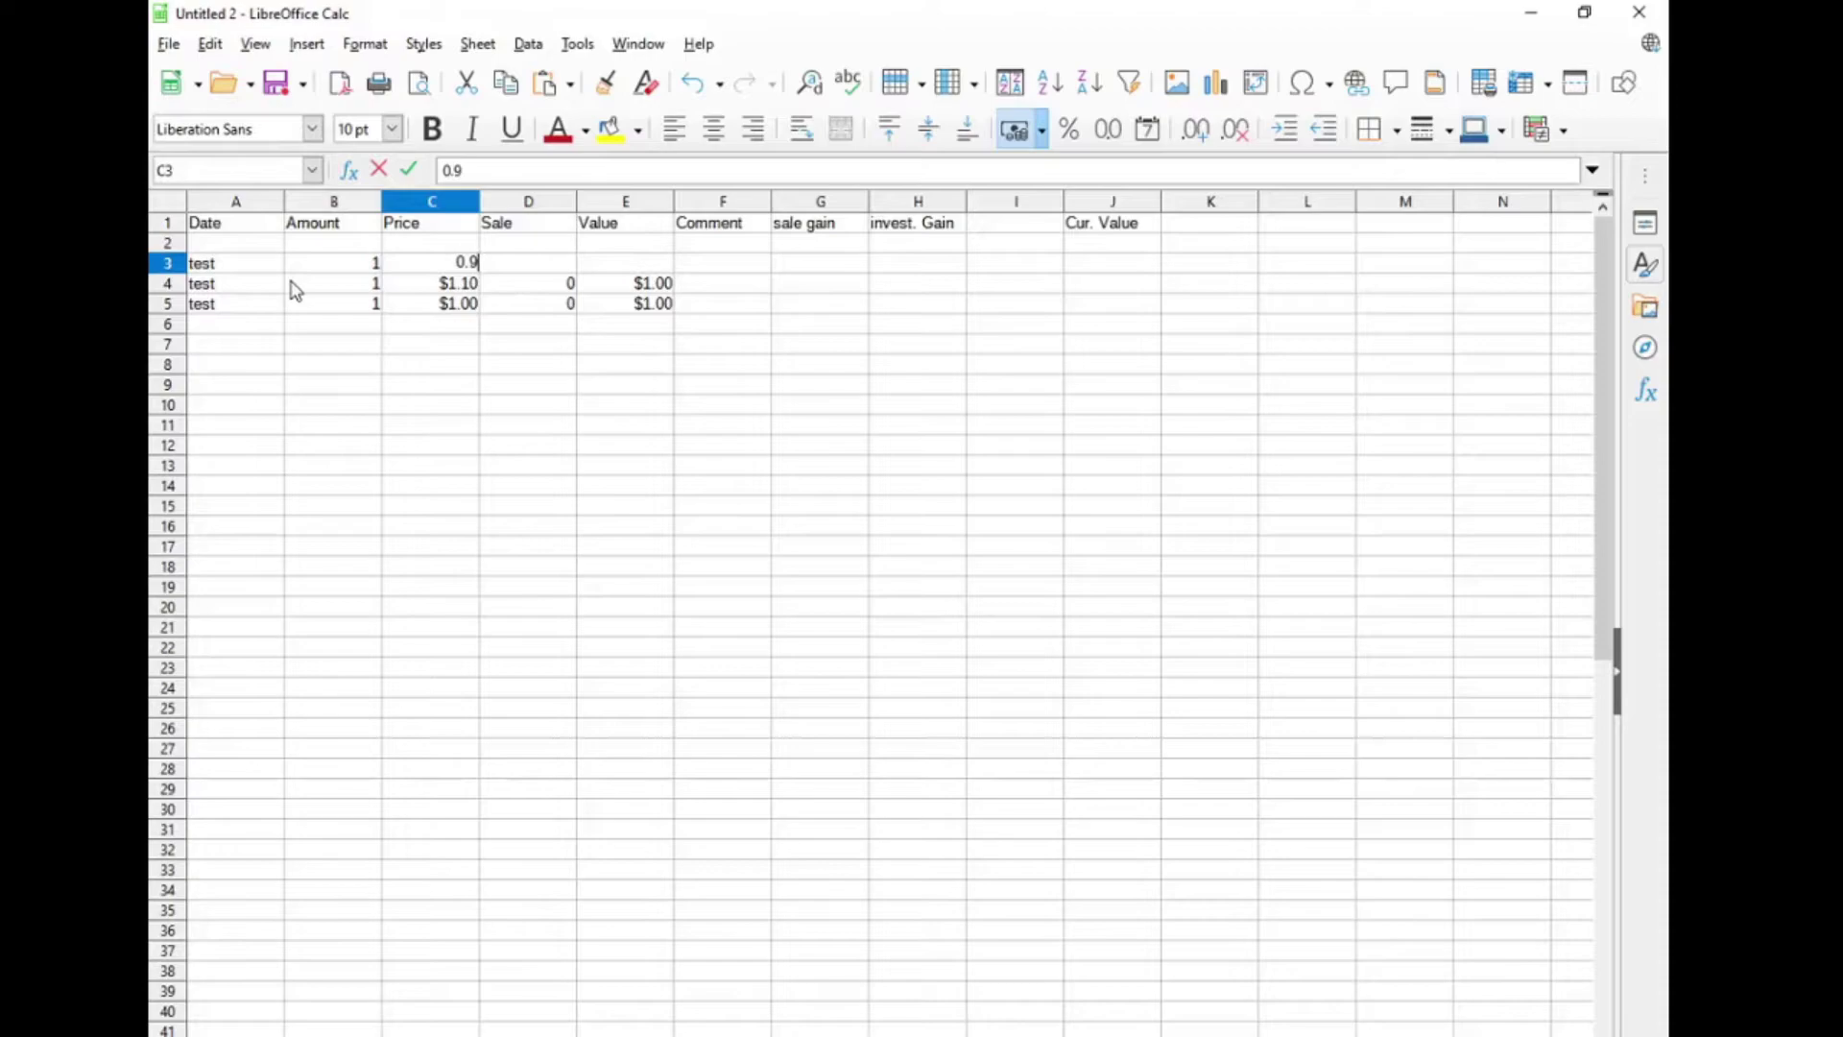
key(Tab)
text(0)
key(Tab)
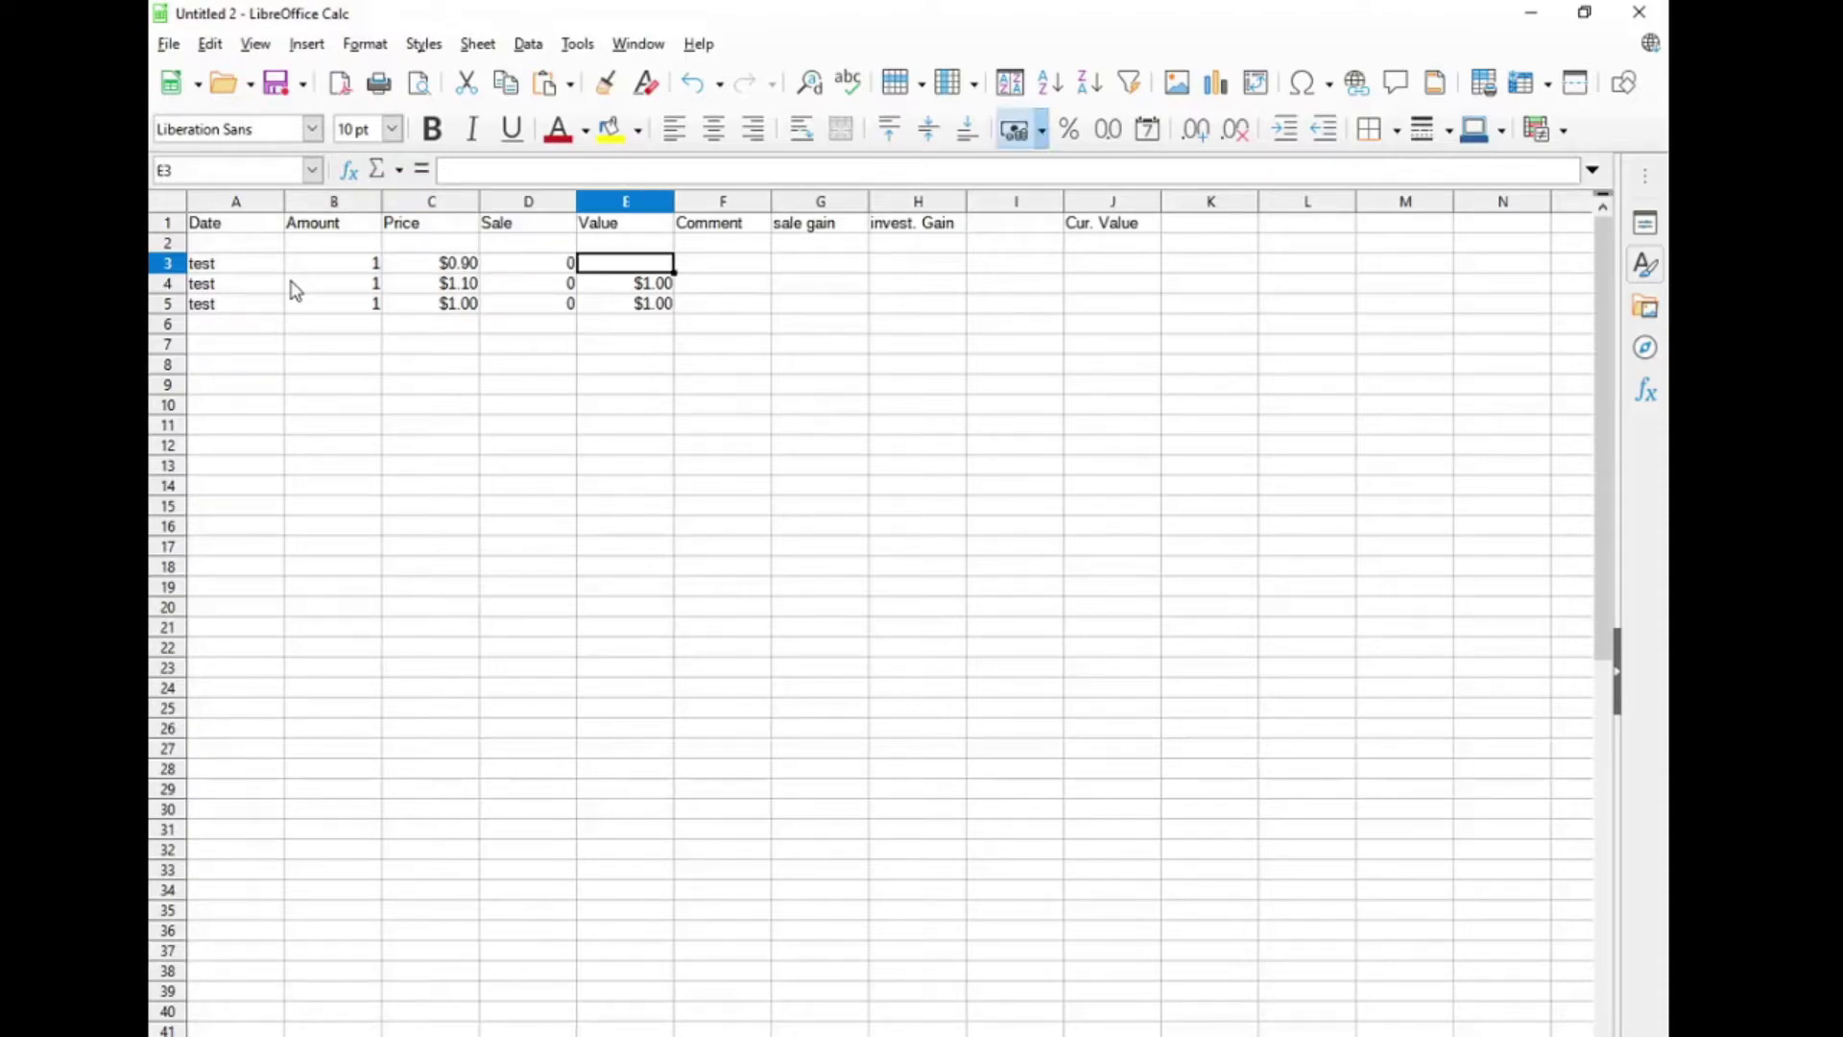
text(1)
key(Tab)
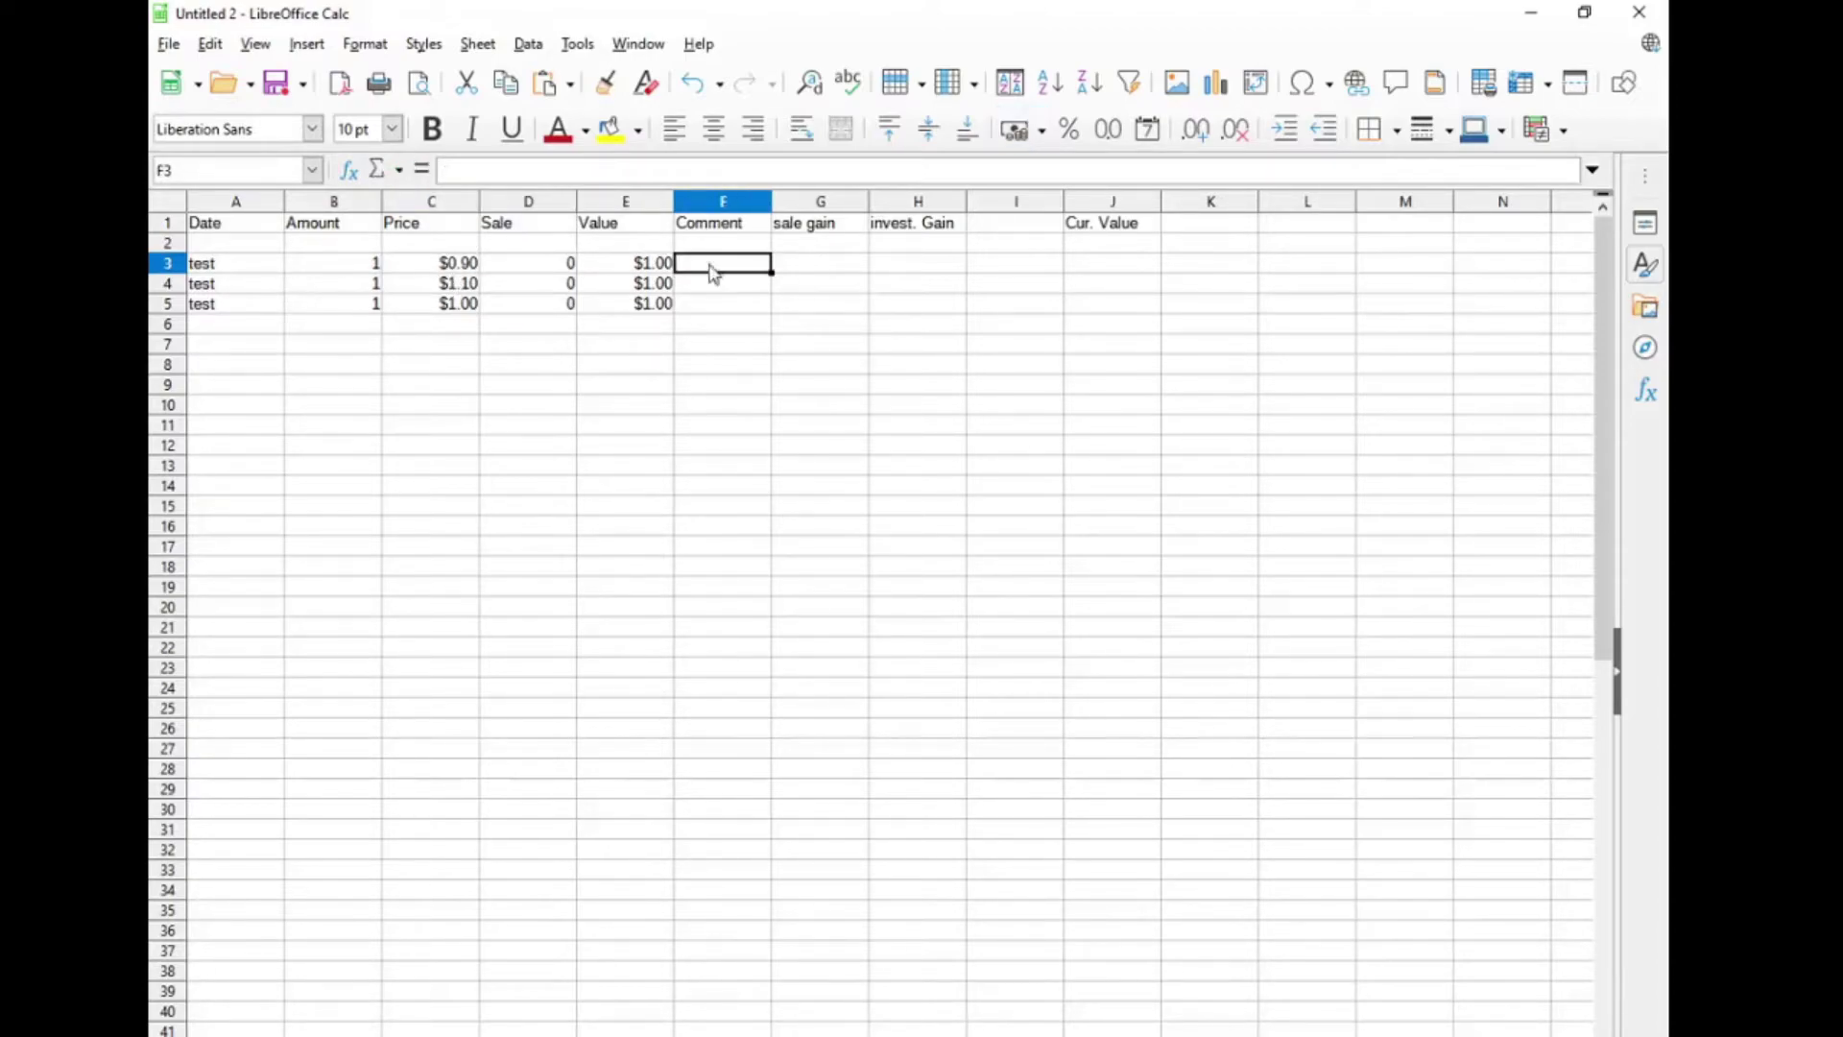
click(811, 270)
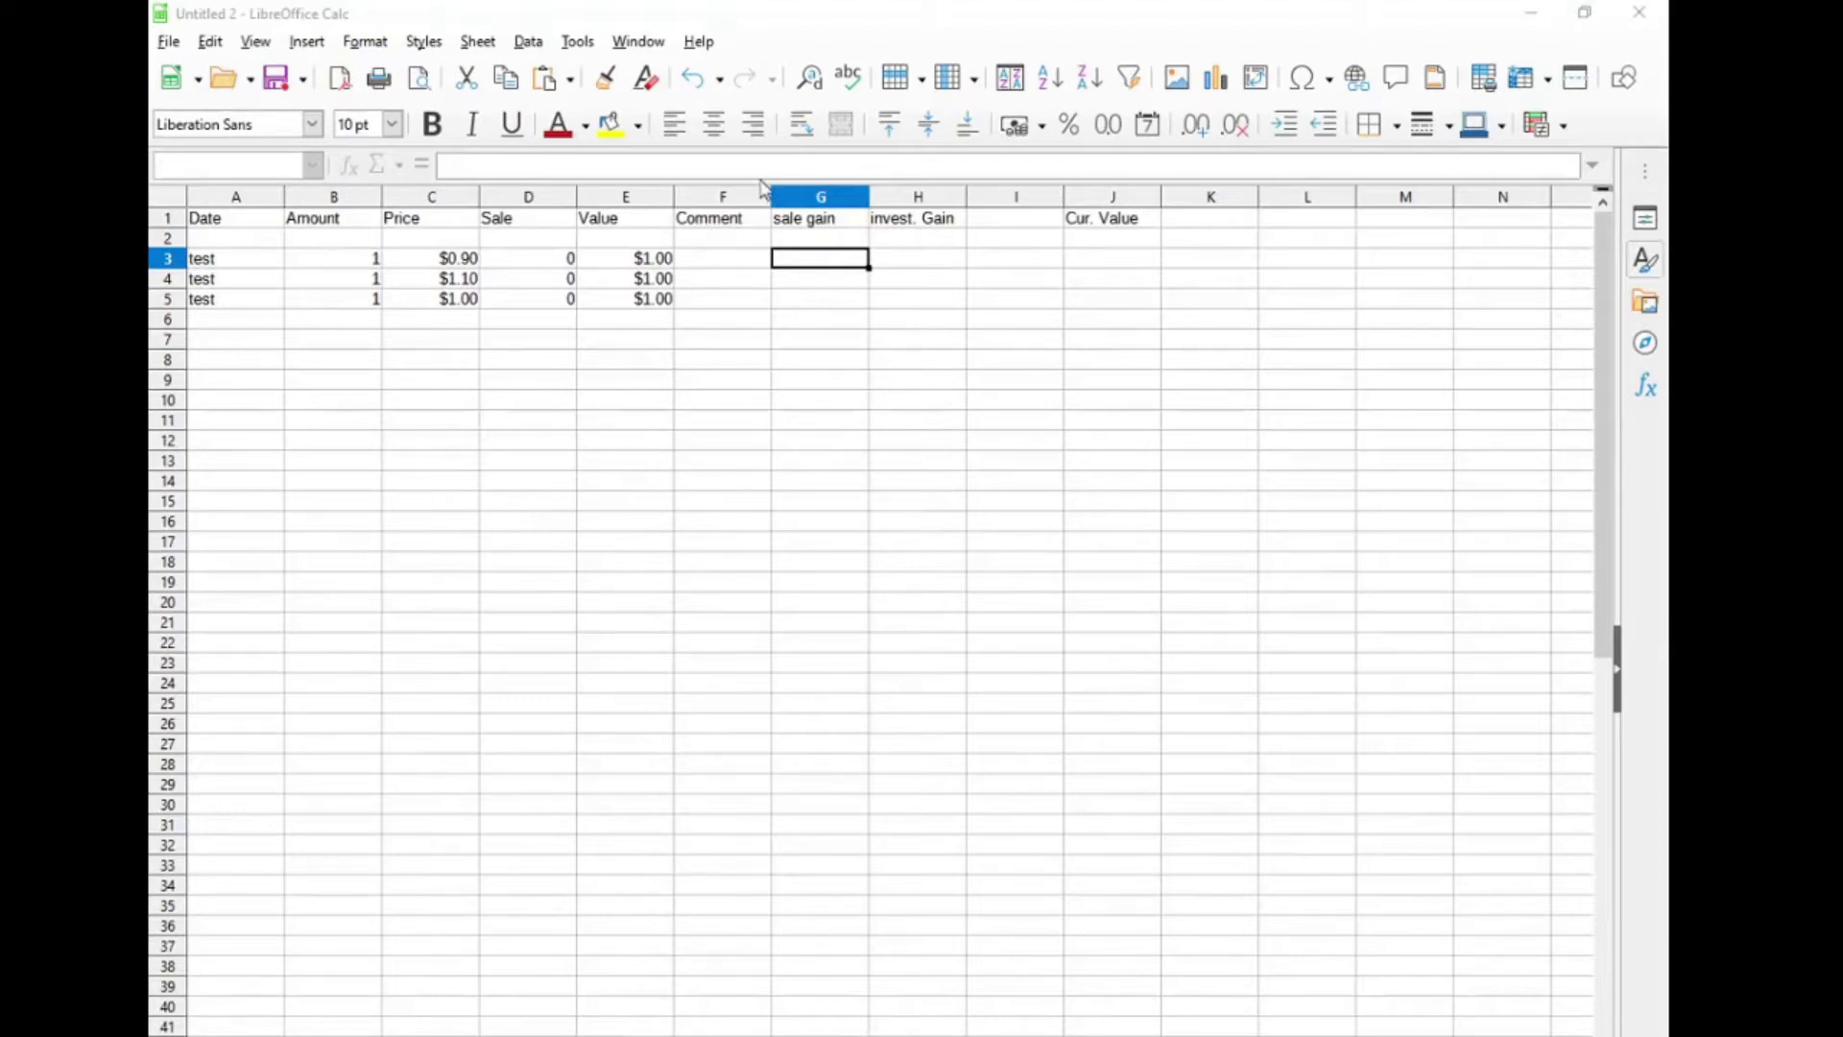
- Enter the sale gain formula =D3-C3 in G3
click(835, 263)
click(635, 168)
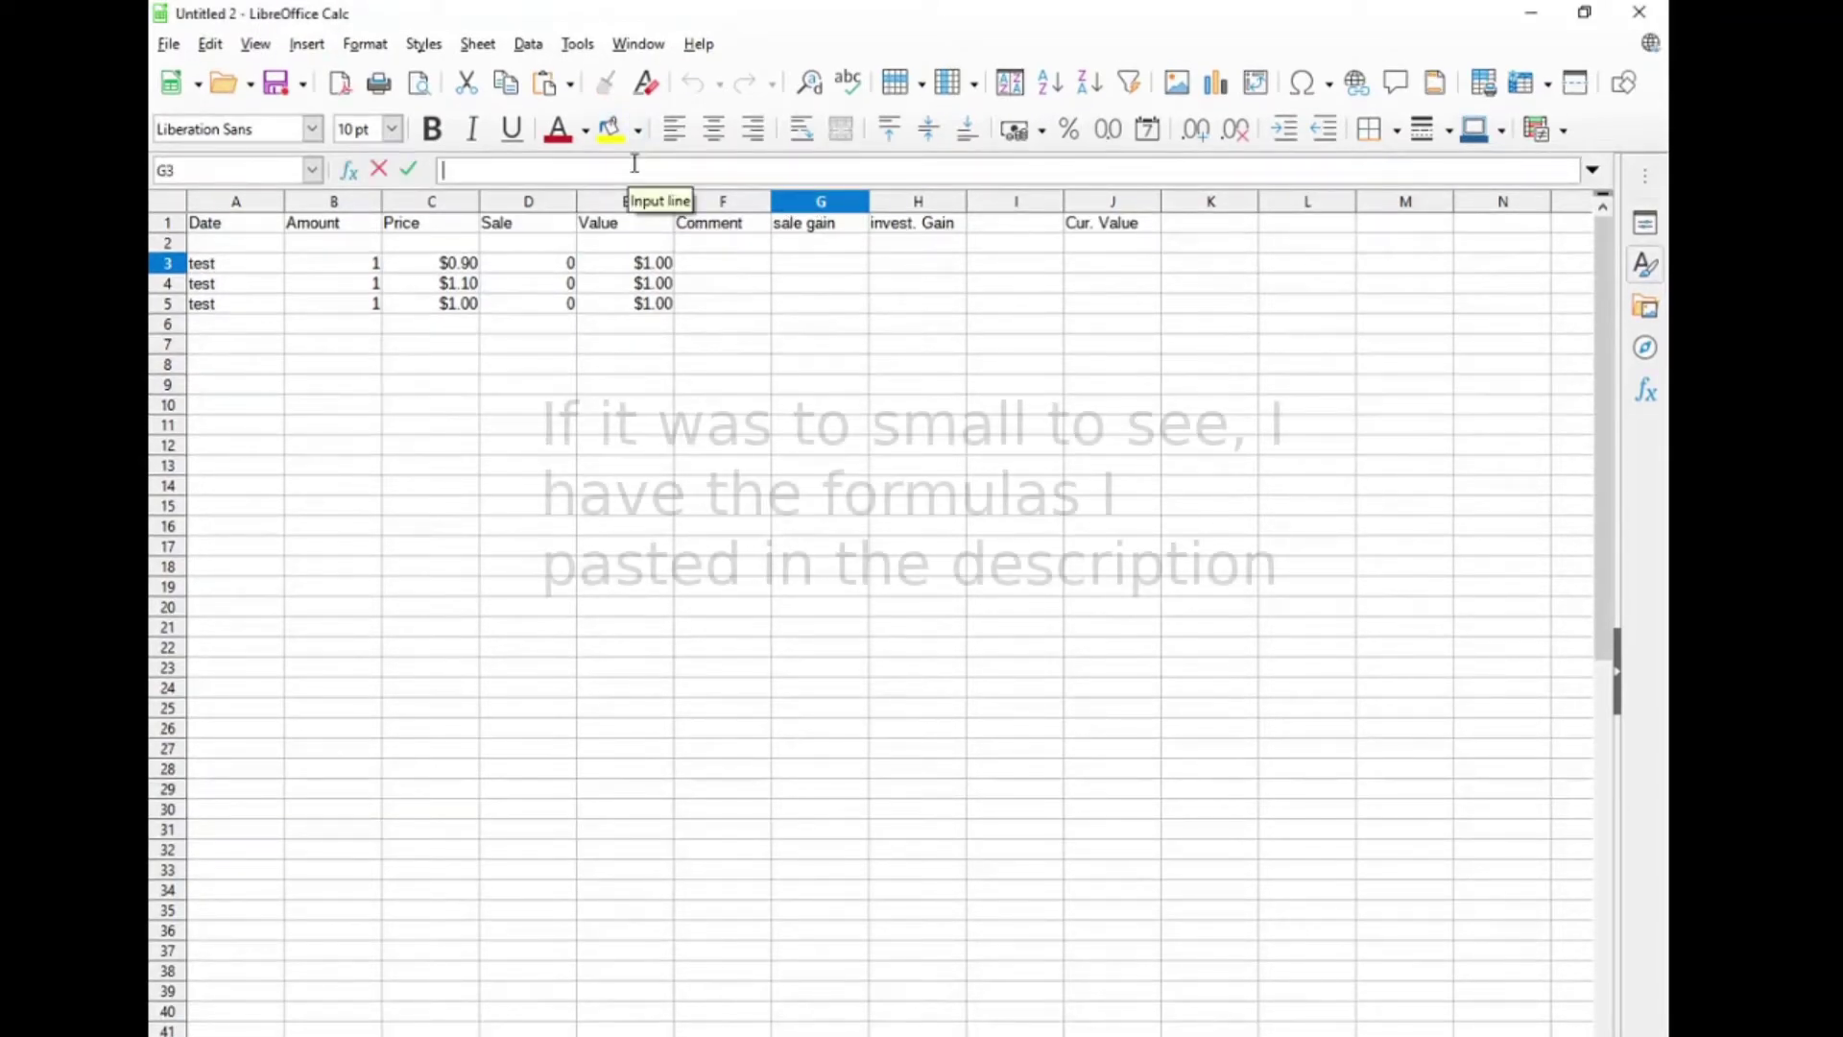
text(=D3-C3)
key(Return)
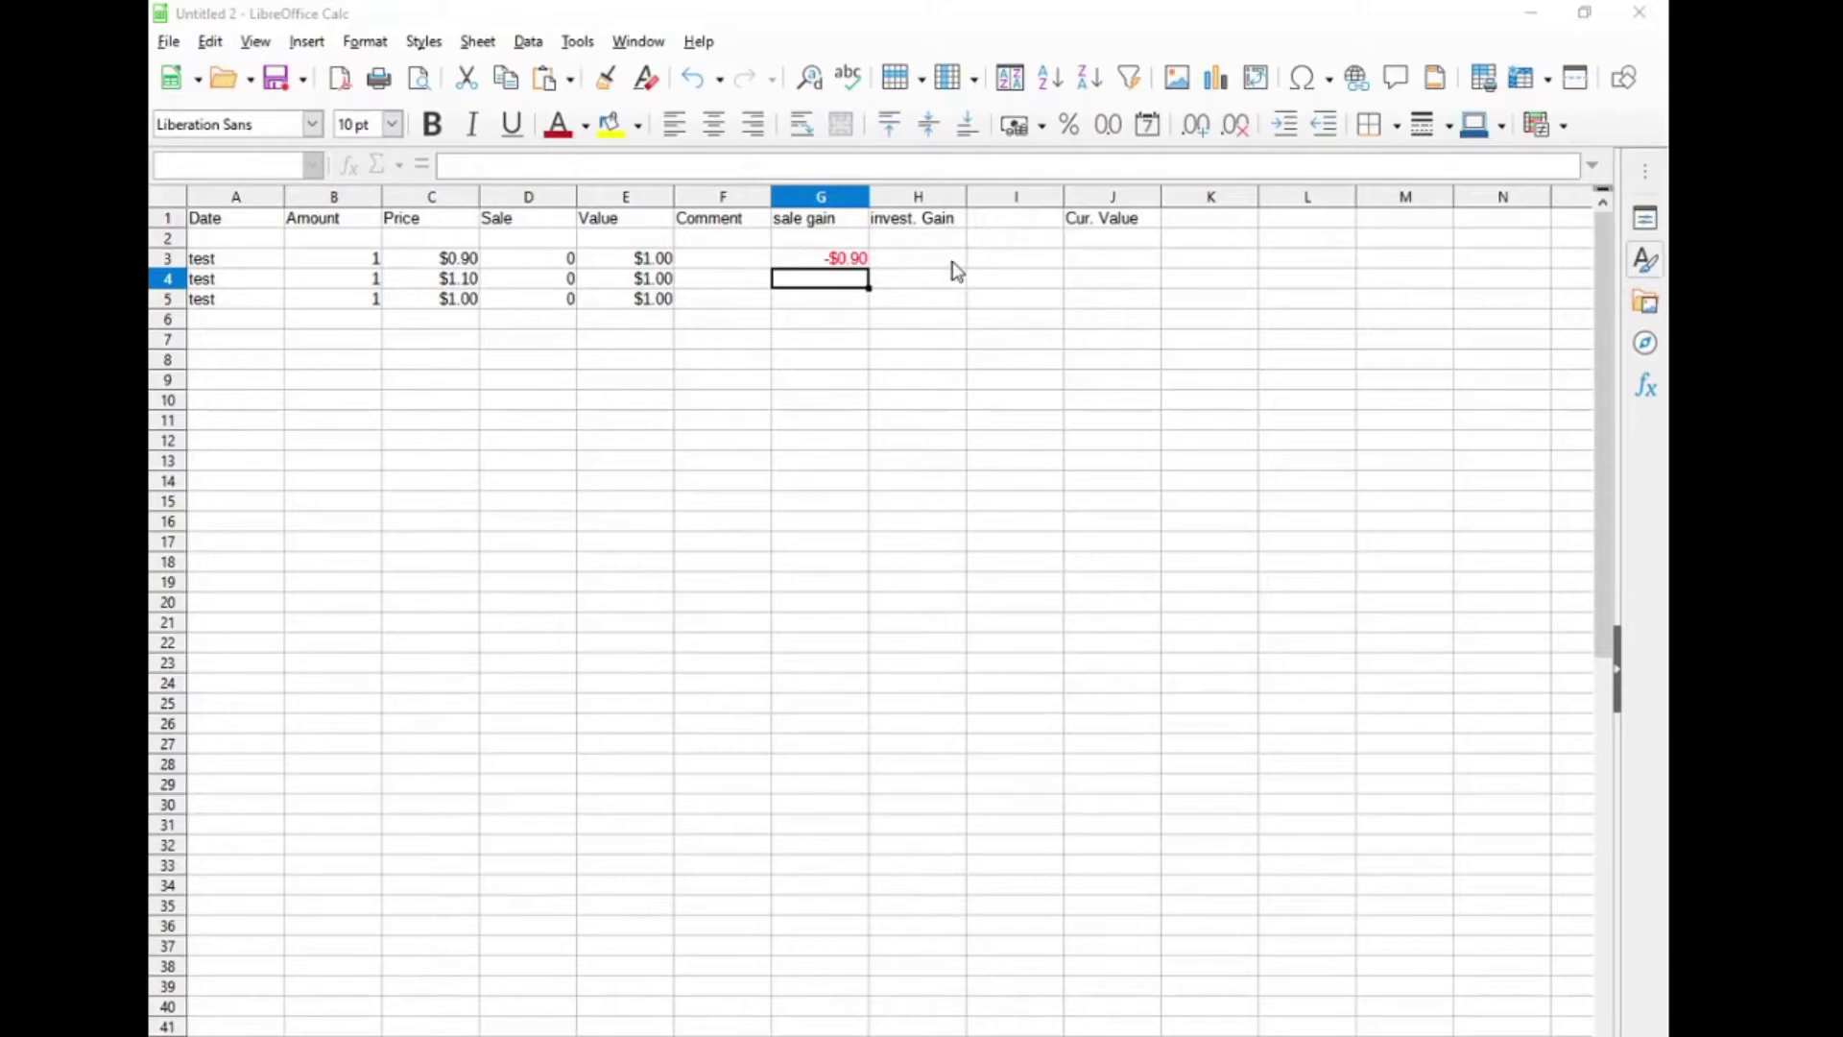
- Paste the investment gain formula =(B3*$K$1)-C3 into H3
click(953, 263)
text(=(B3*$K$1)-C3)
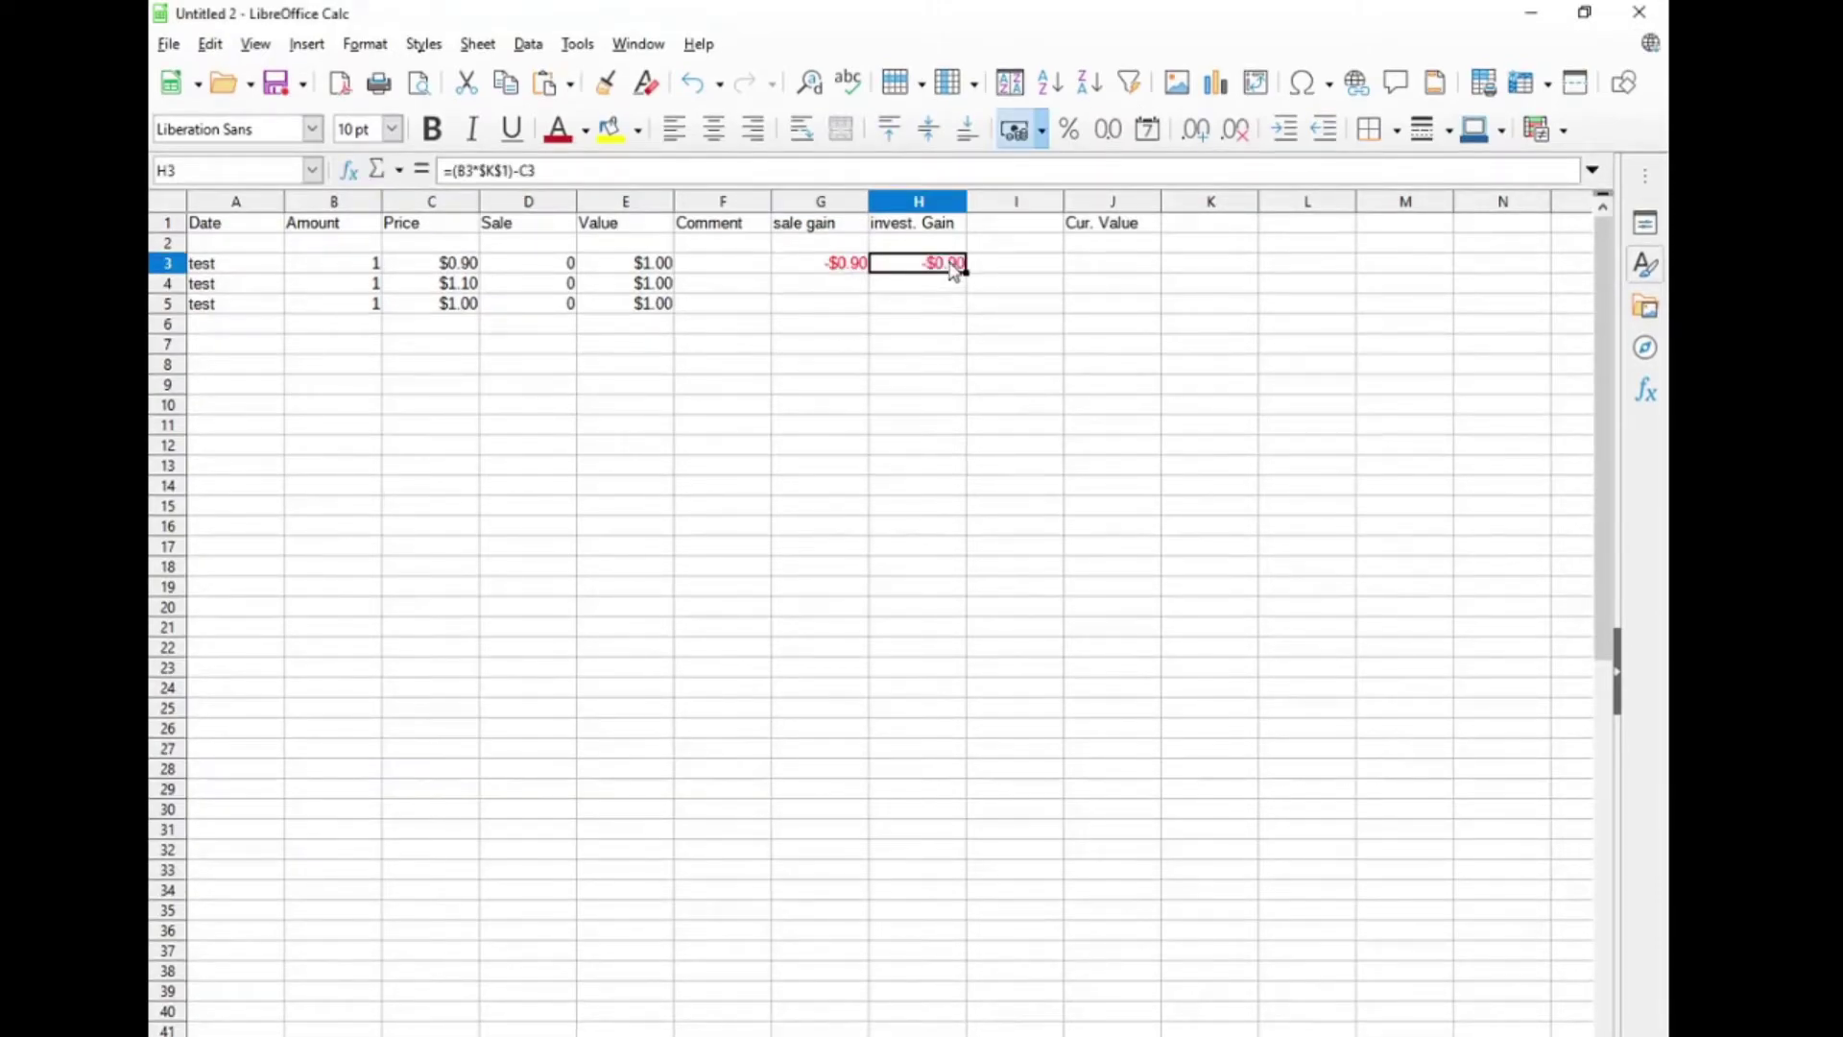
click(1173, 226)
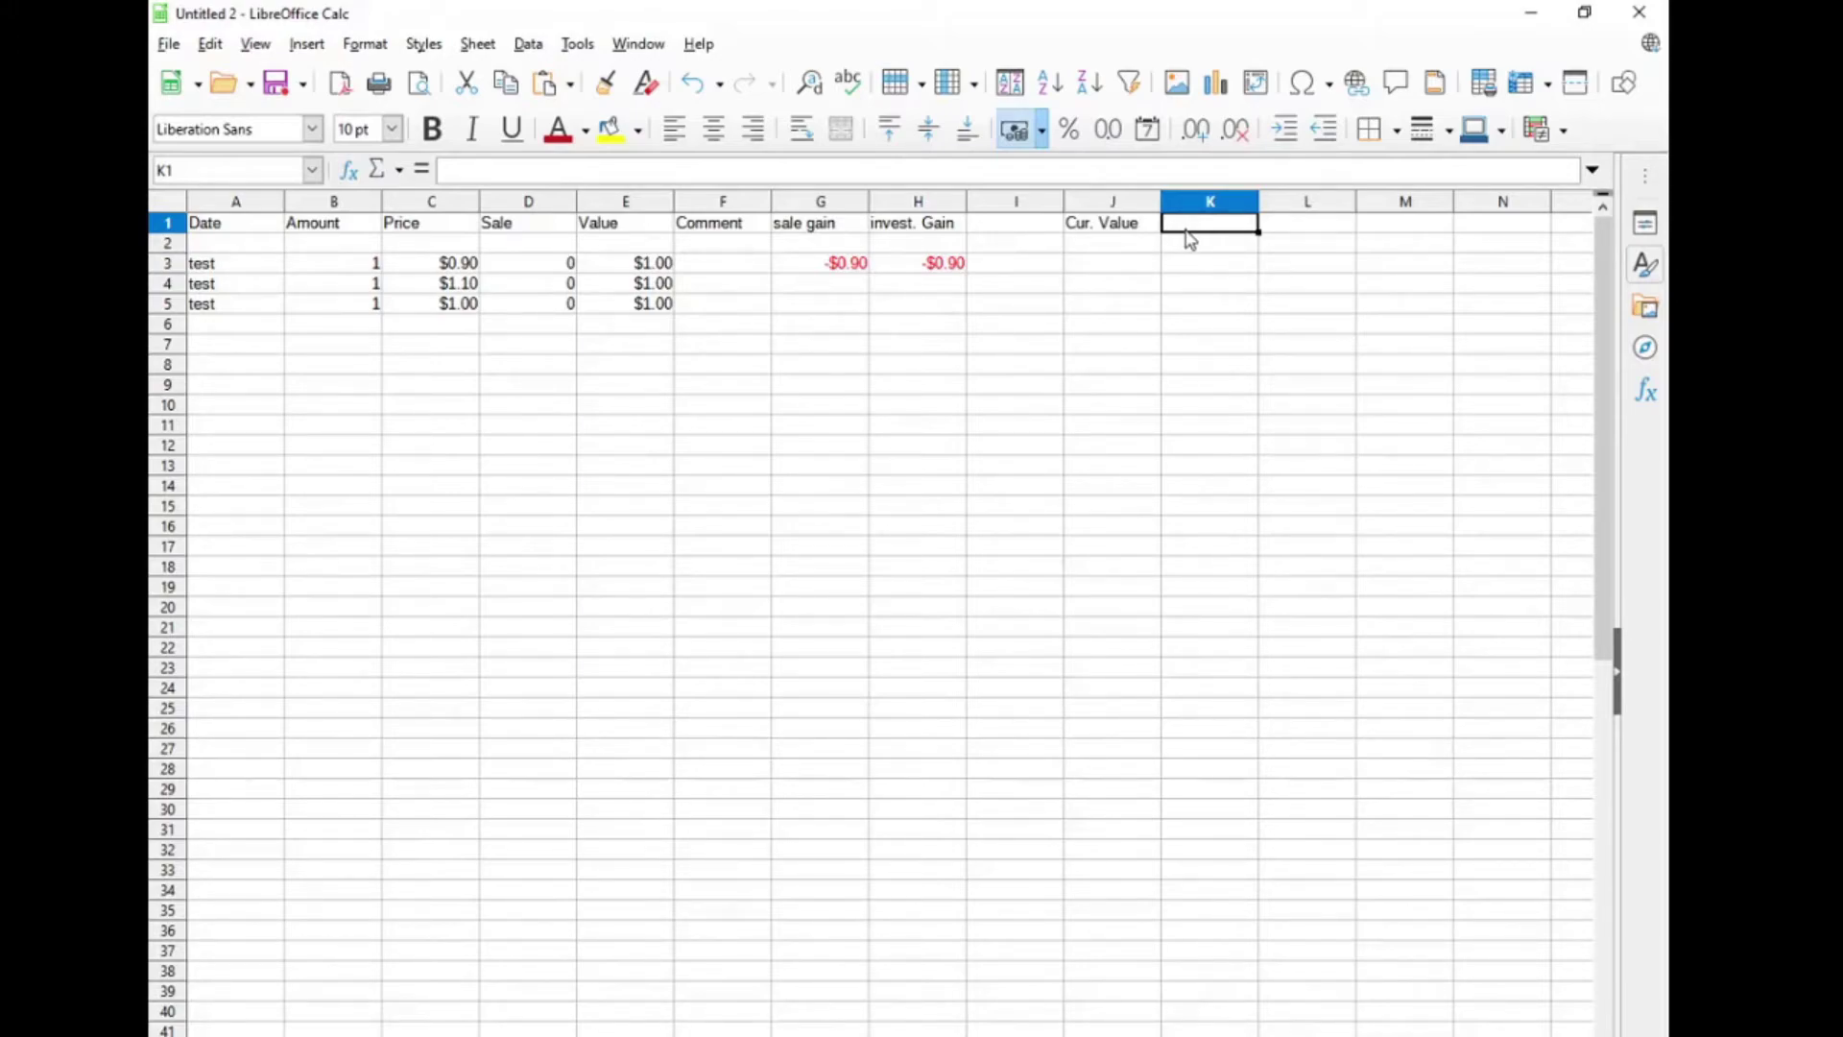
- Set the current value in K1 to 1 and fill the G3 and H3 gain formulas down to row 5
text(1)
key(Return)
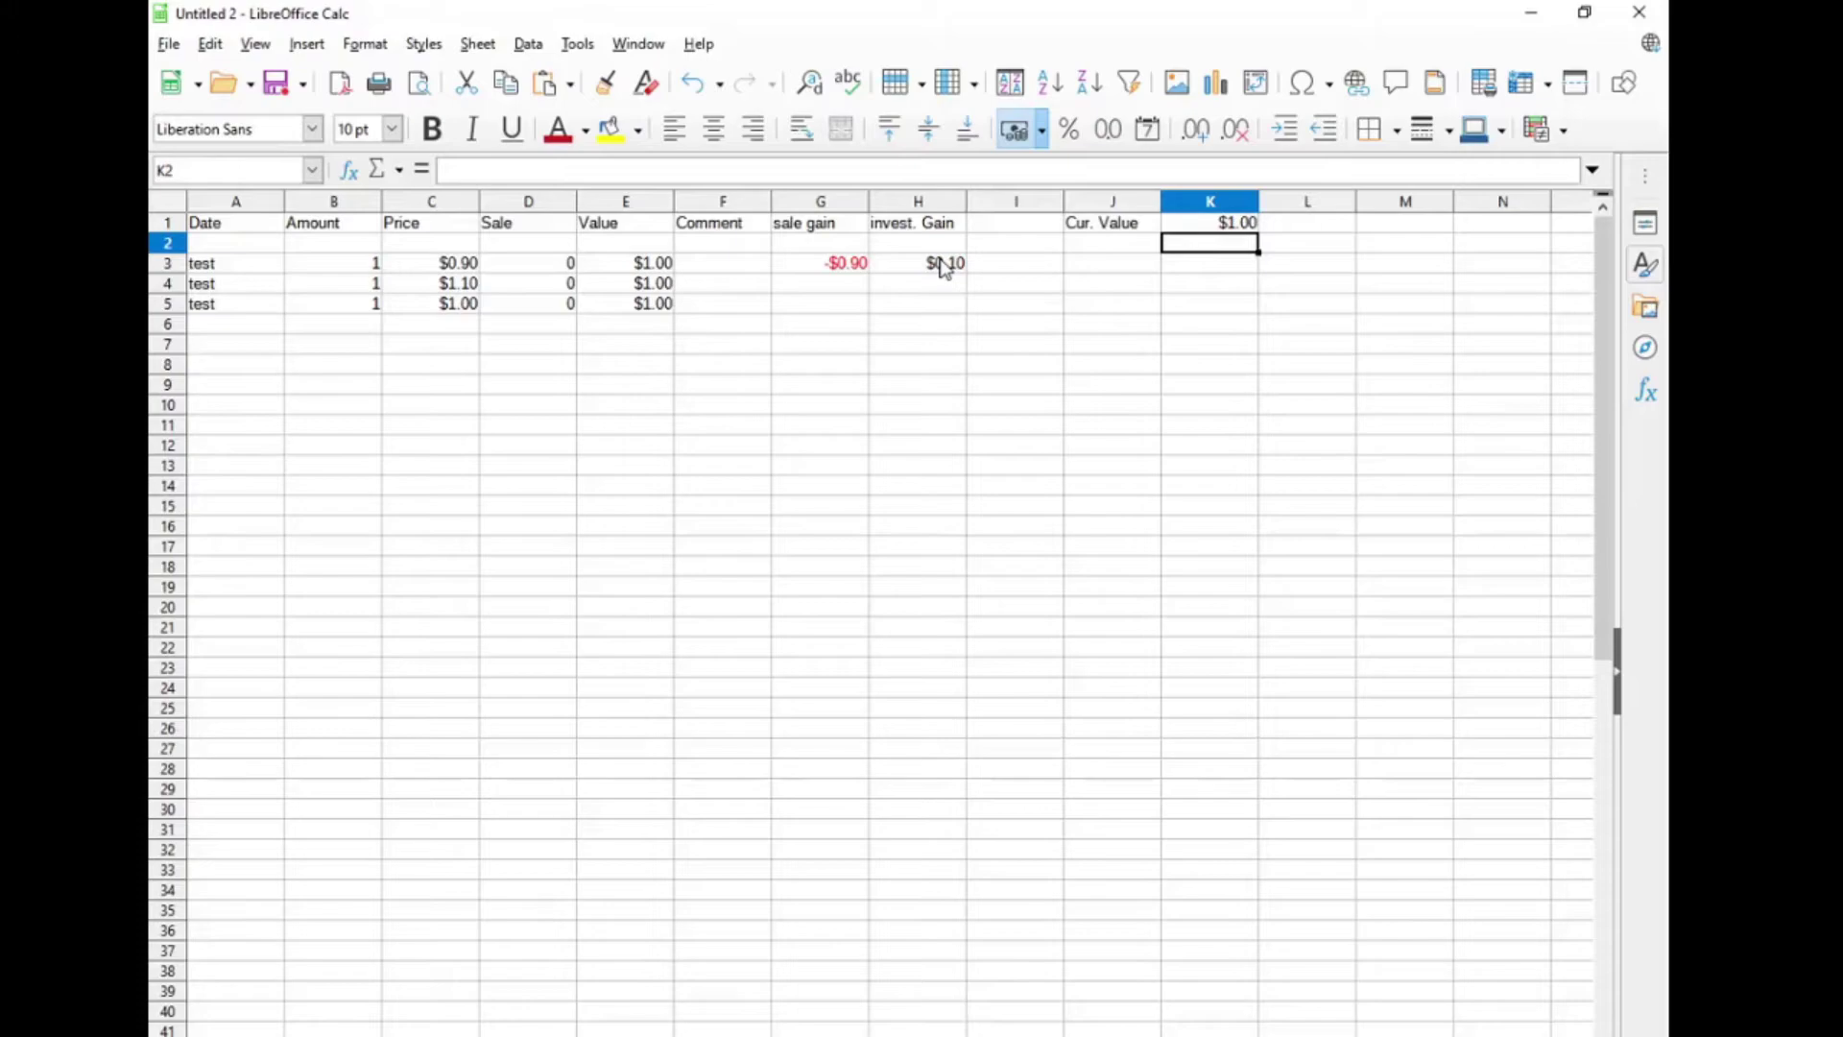
click(838, 267)
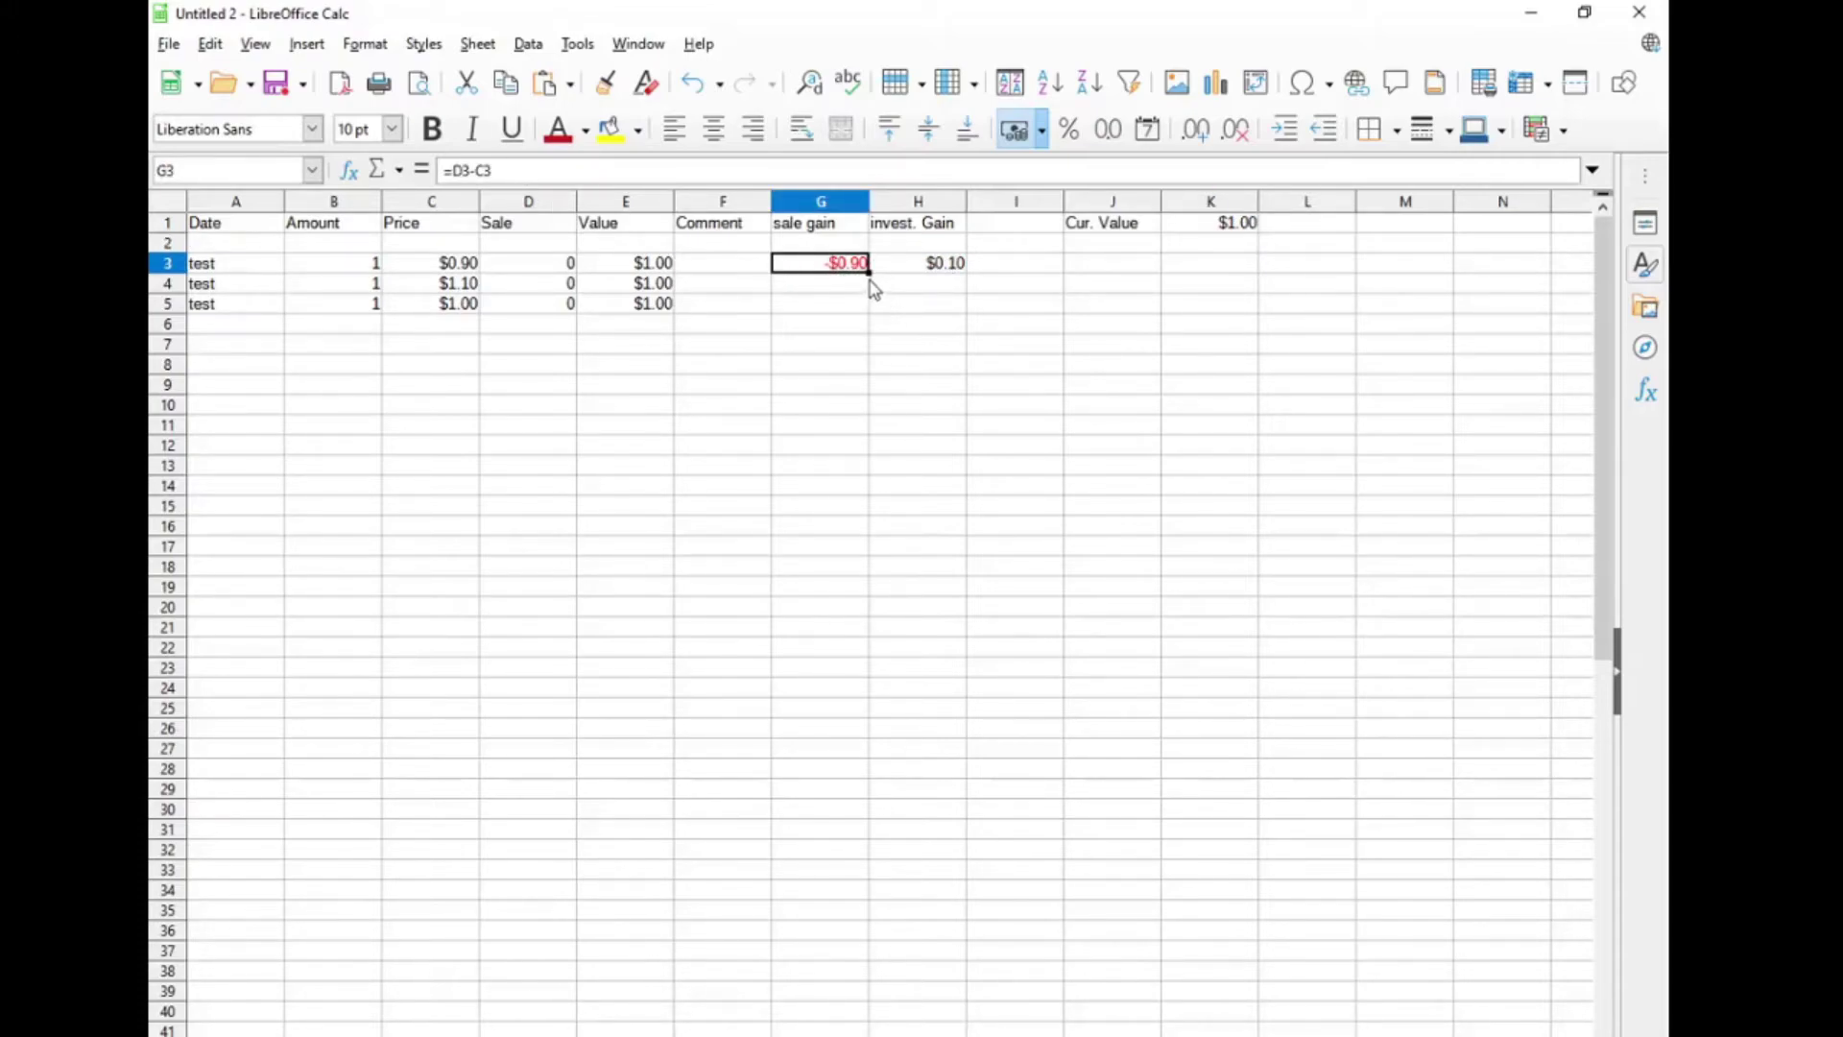
drag(870, 273, 869, 309)
click(948, 267)
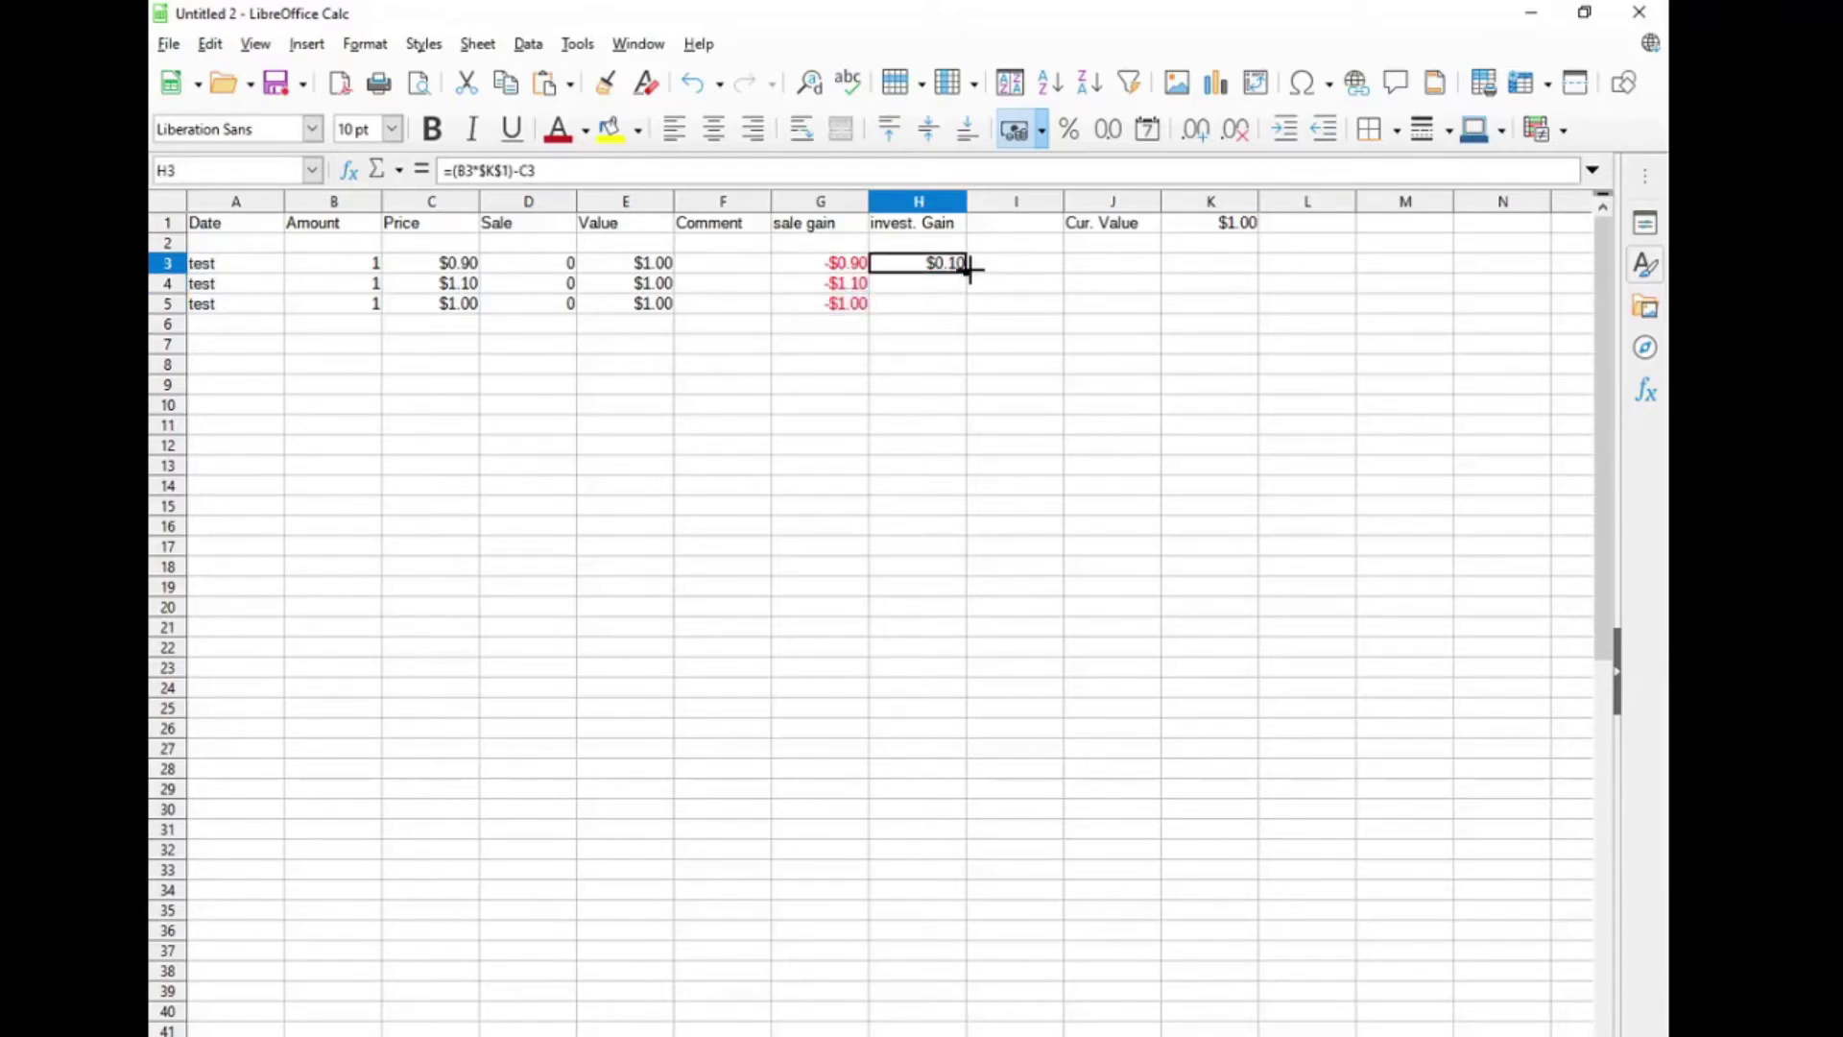
drag(966, 273, 966, 309)
click(960, 369)
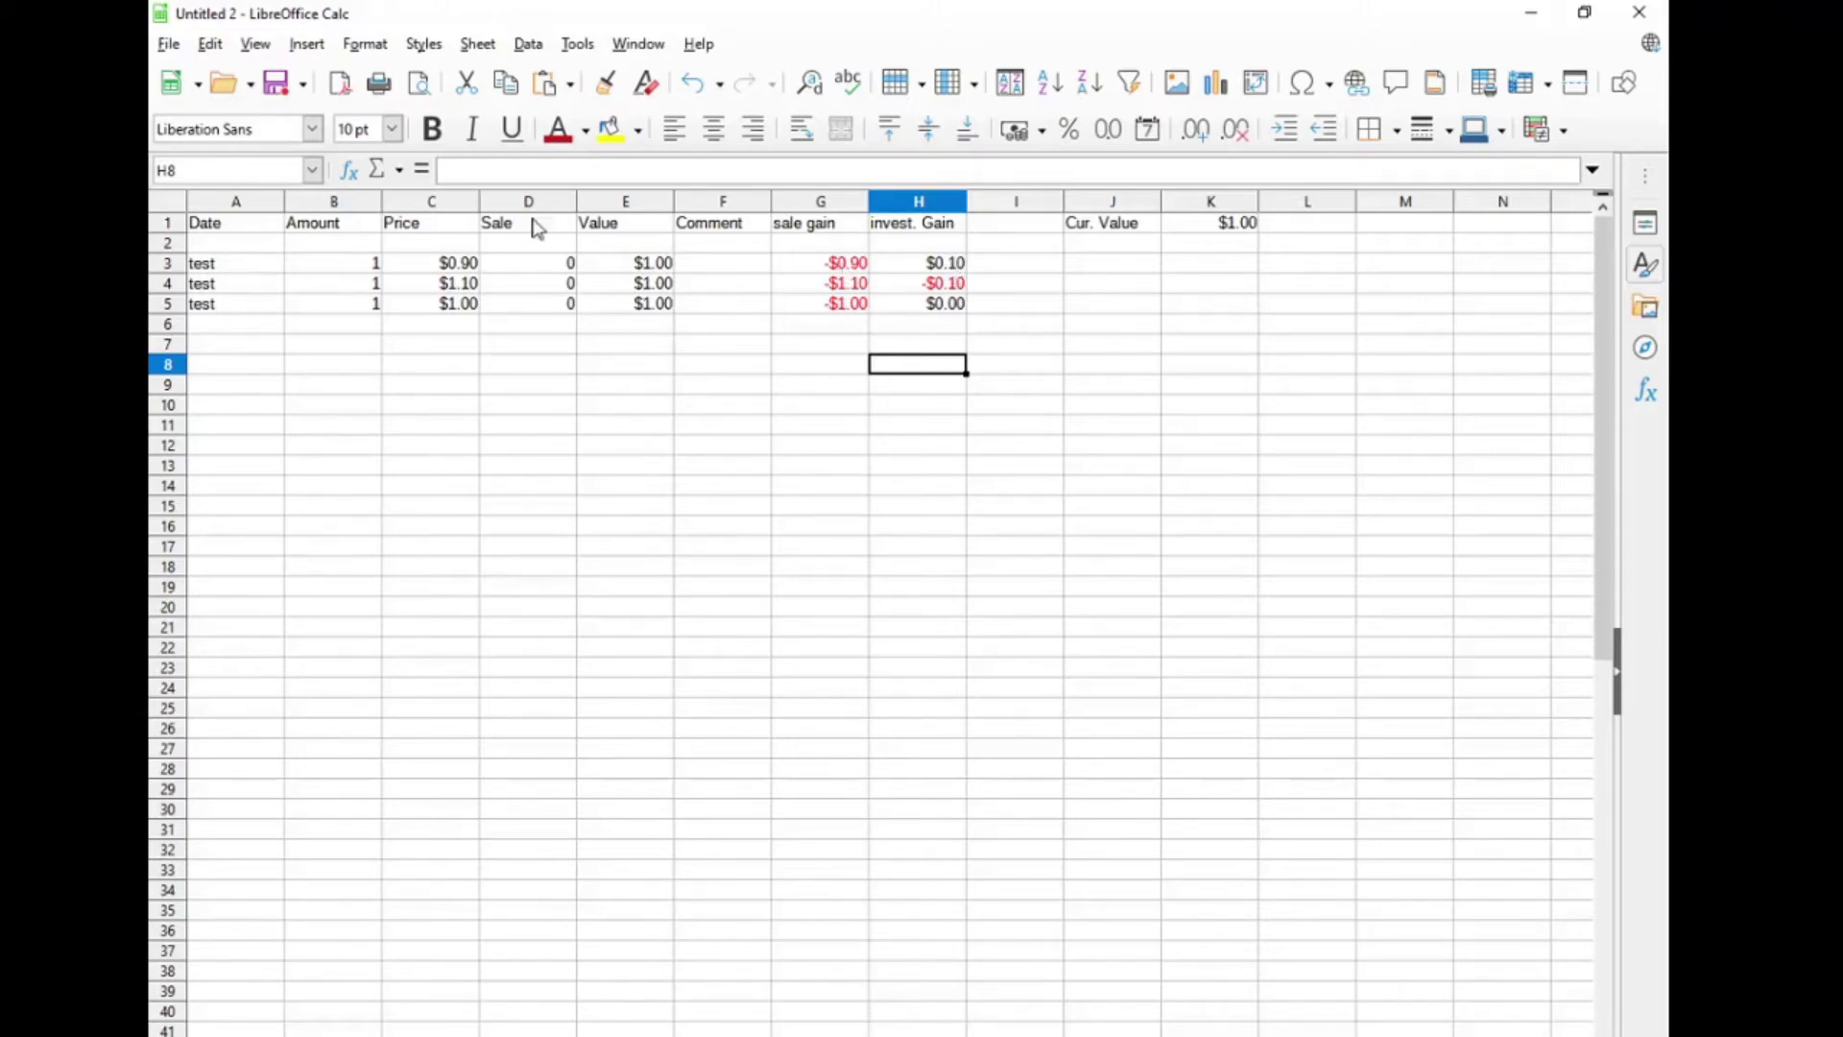
- Insert a new row 3 and enter test, 1, 1, 0, 1 across Date through Value
right_click(168, 263)
click(290, 409)
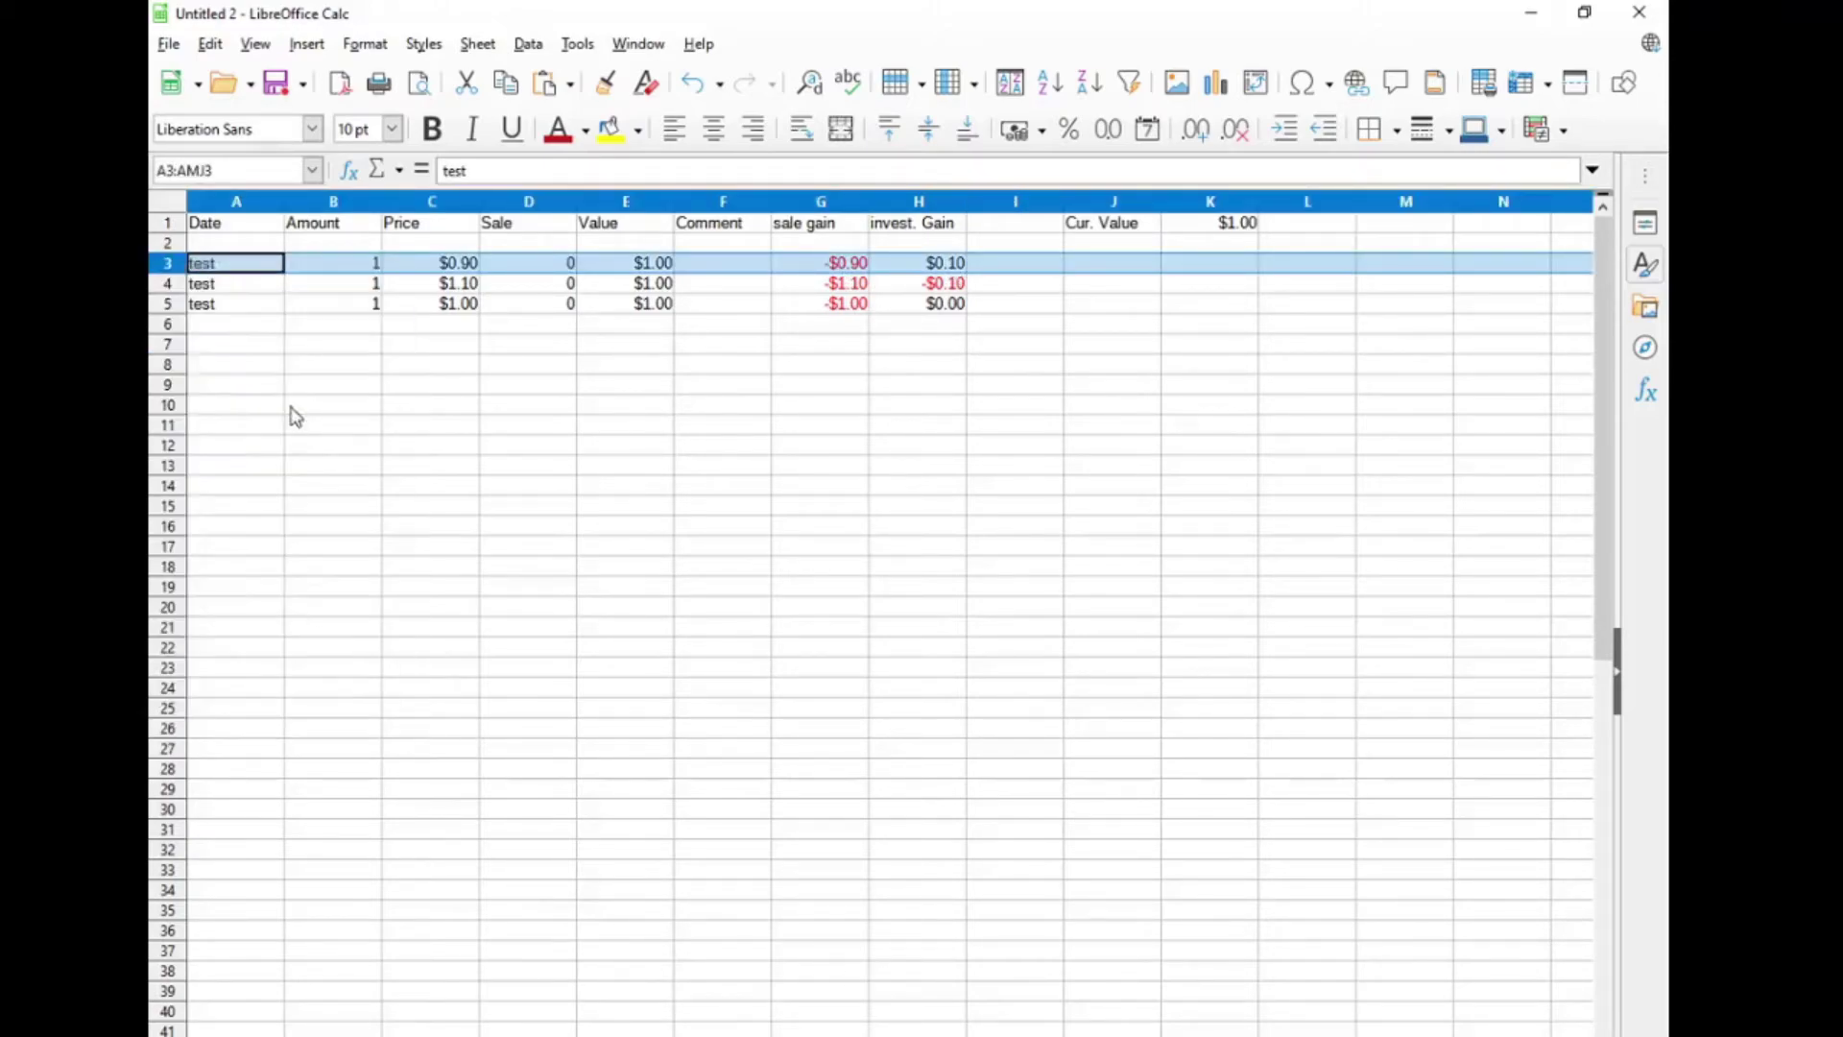
text(test)
key(Tab)
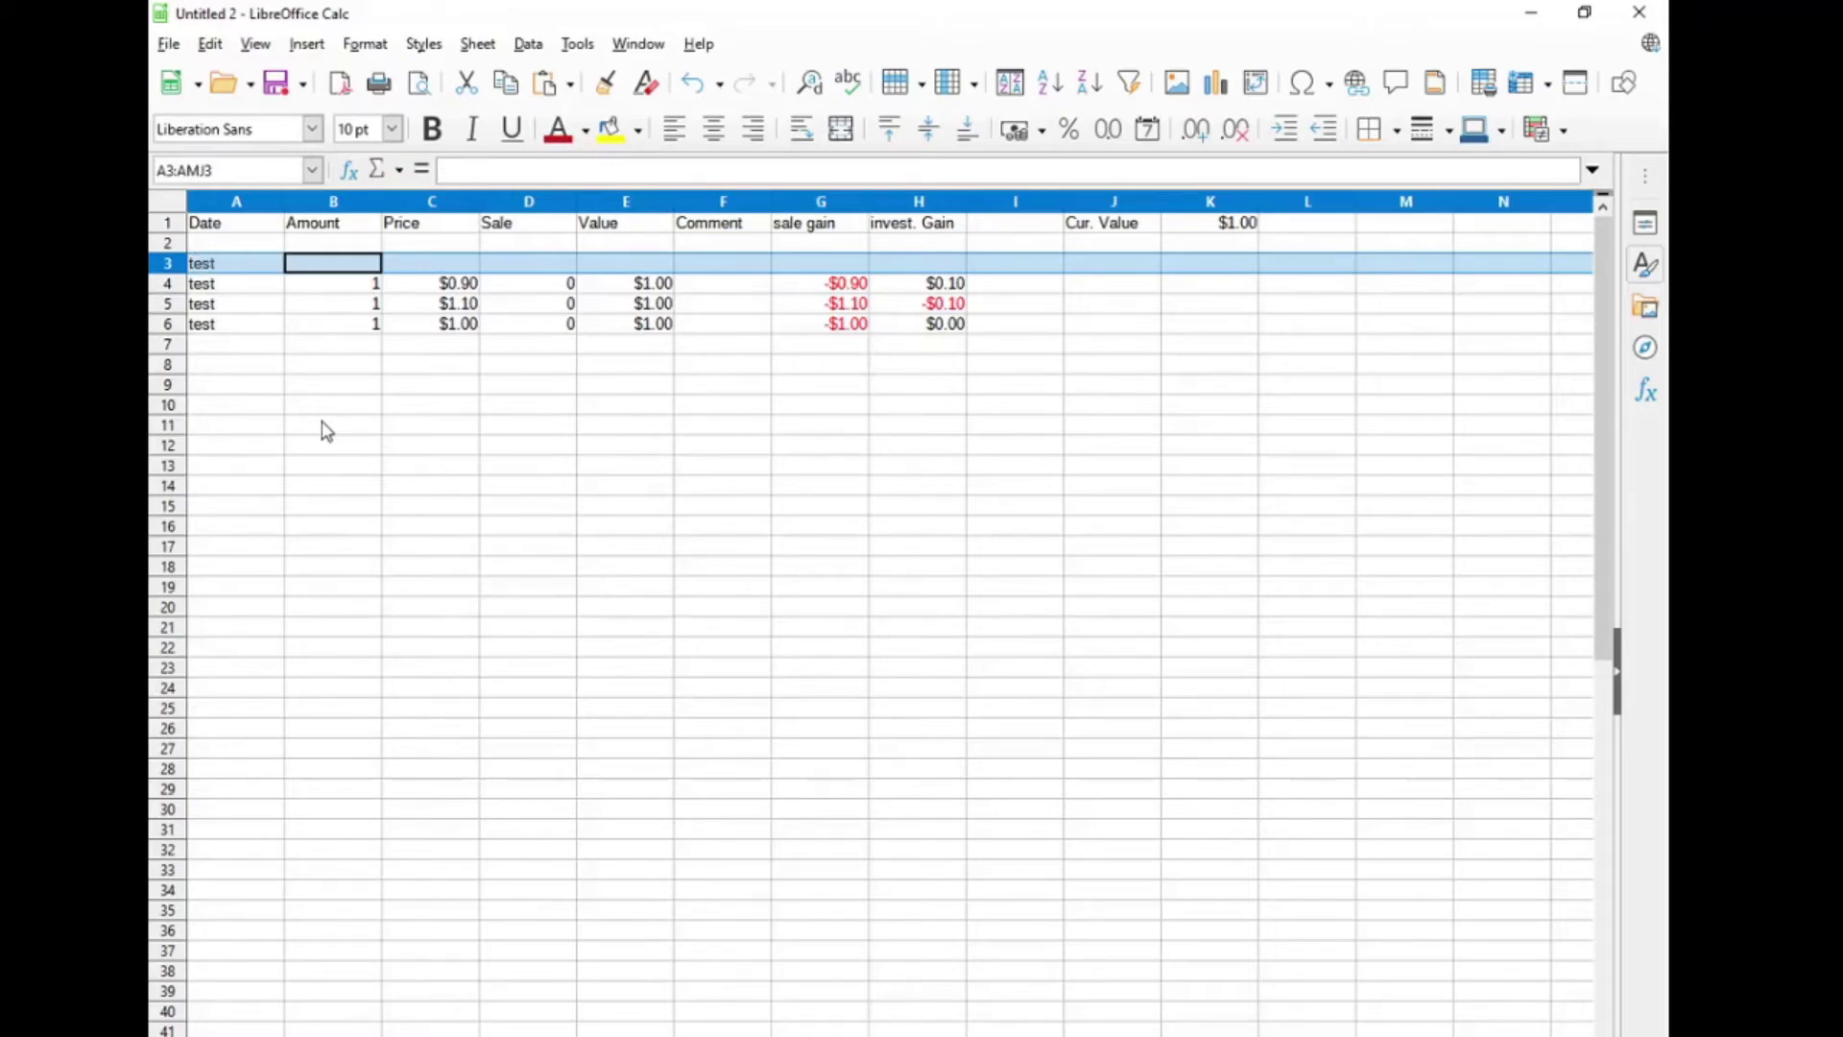
text(1)
key(Tab)
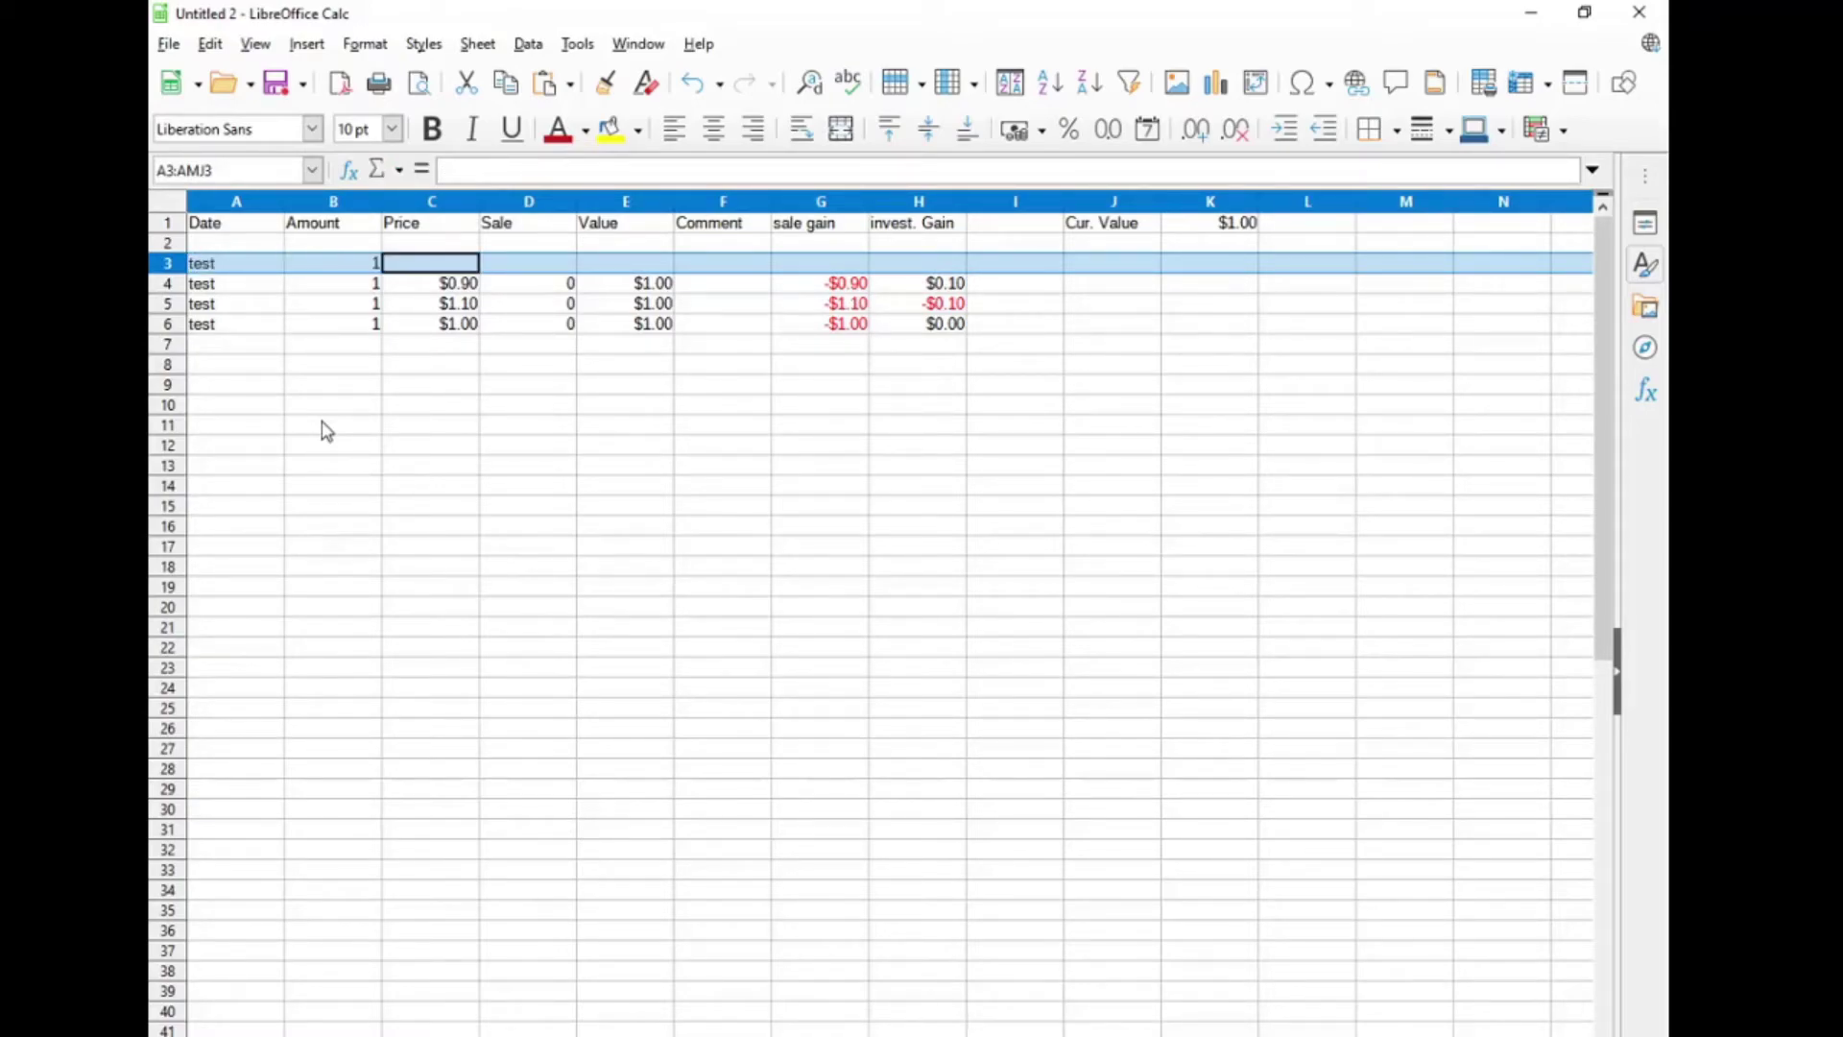
click(429, 430)
click(430, 264)
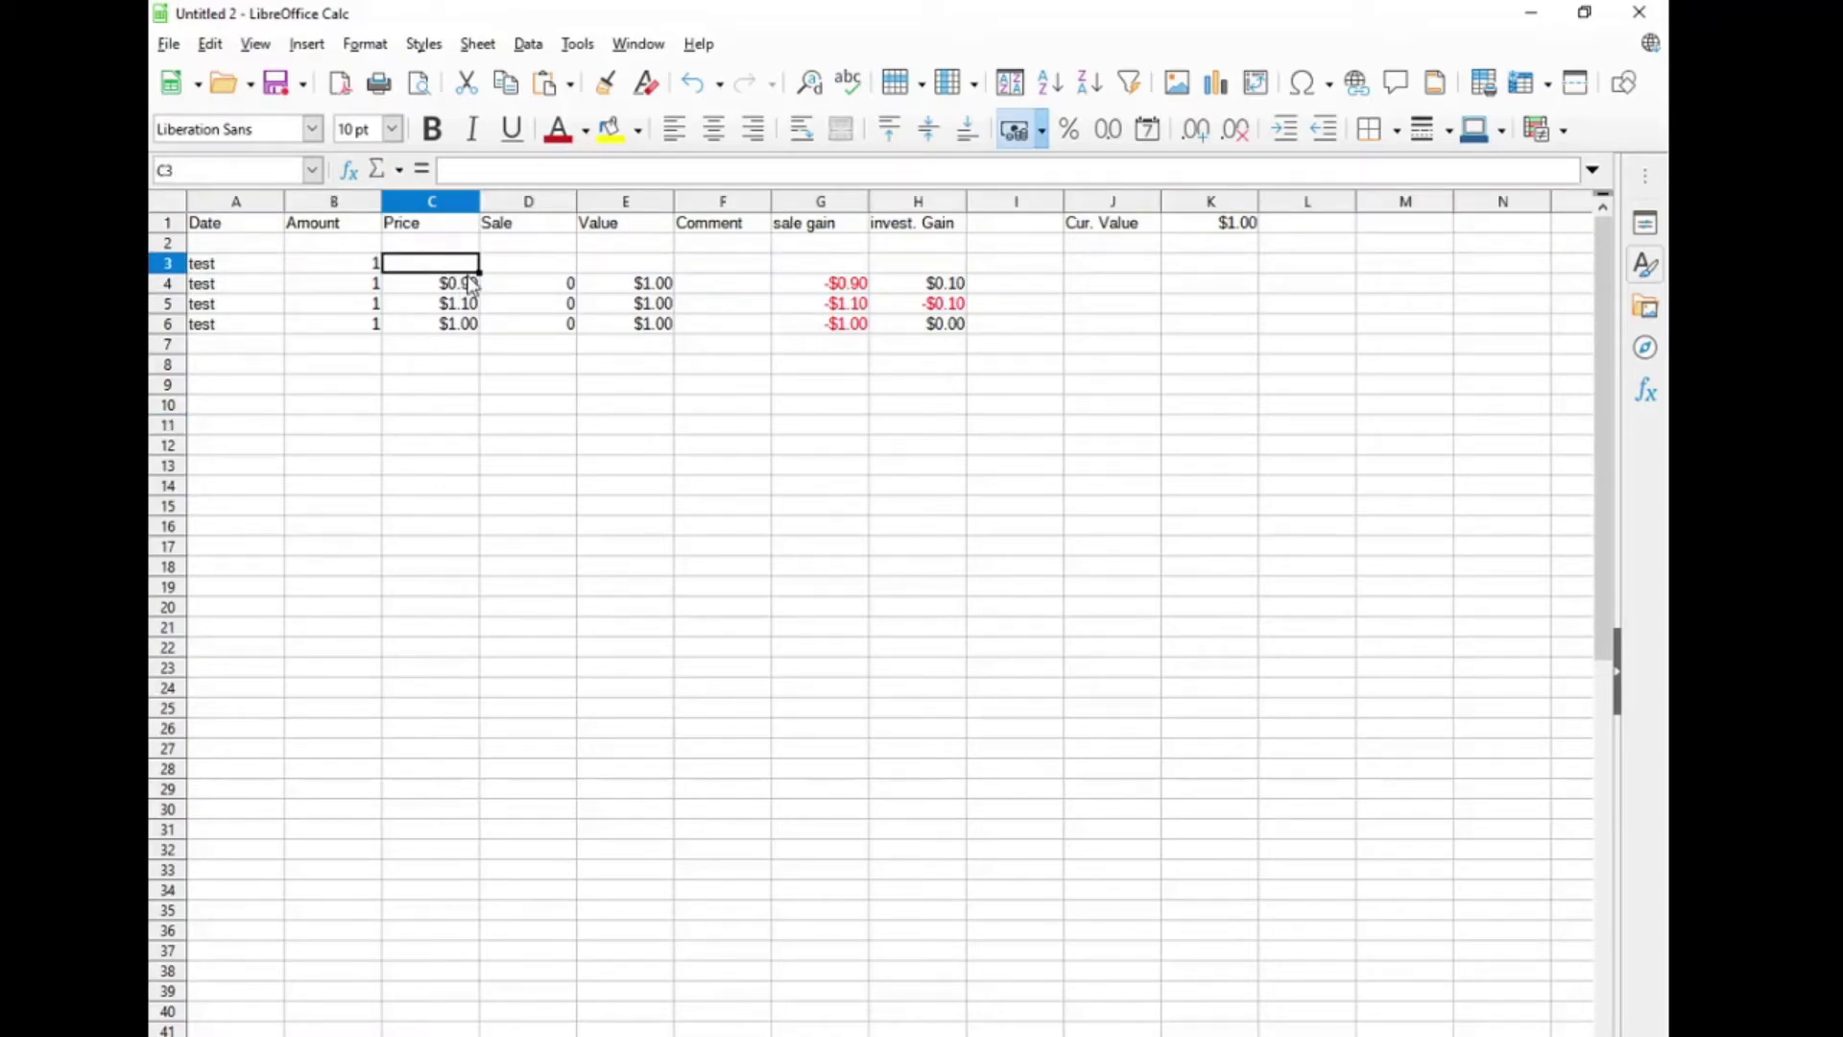
text(1)
key(Tab)
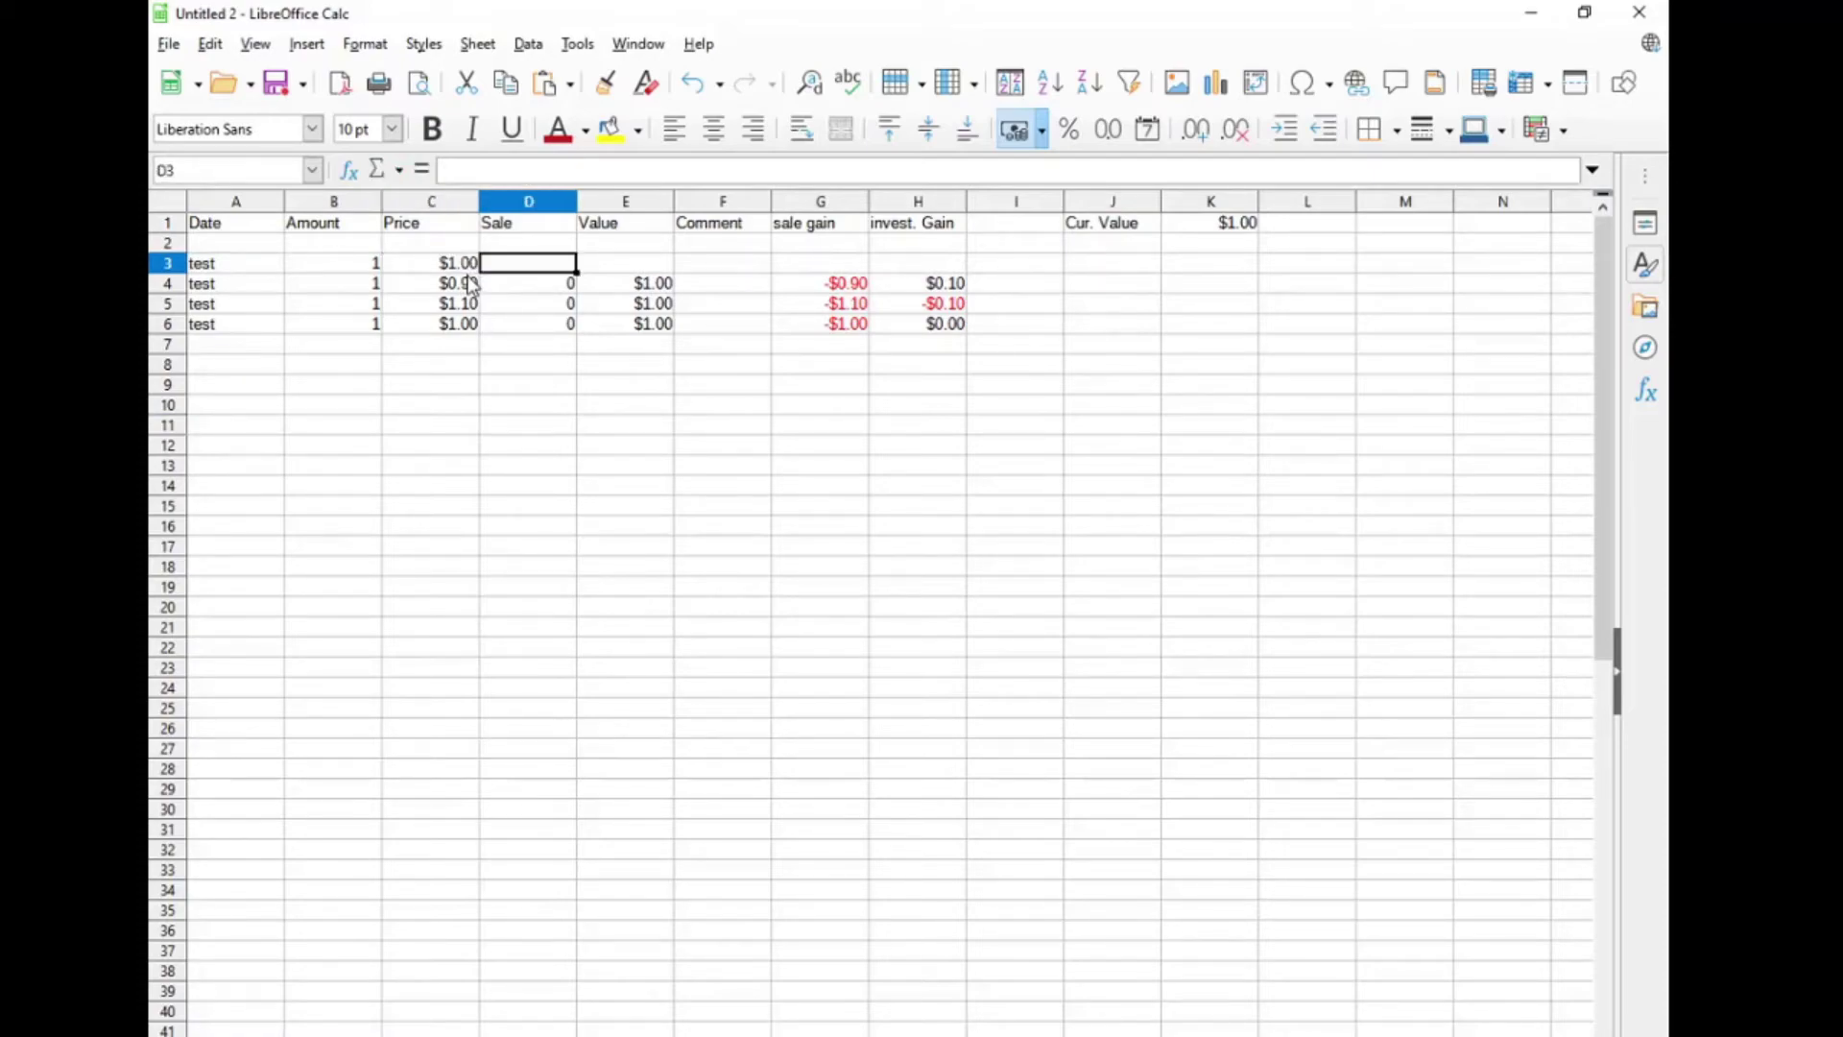
text(0)
key(Tab)
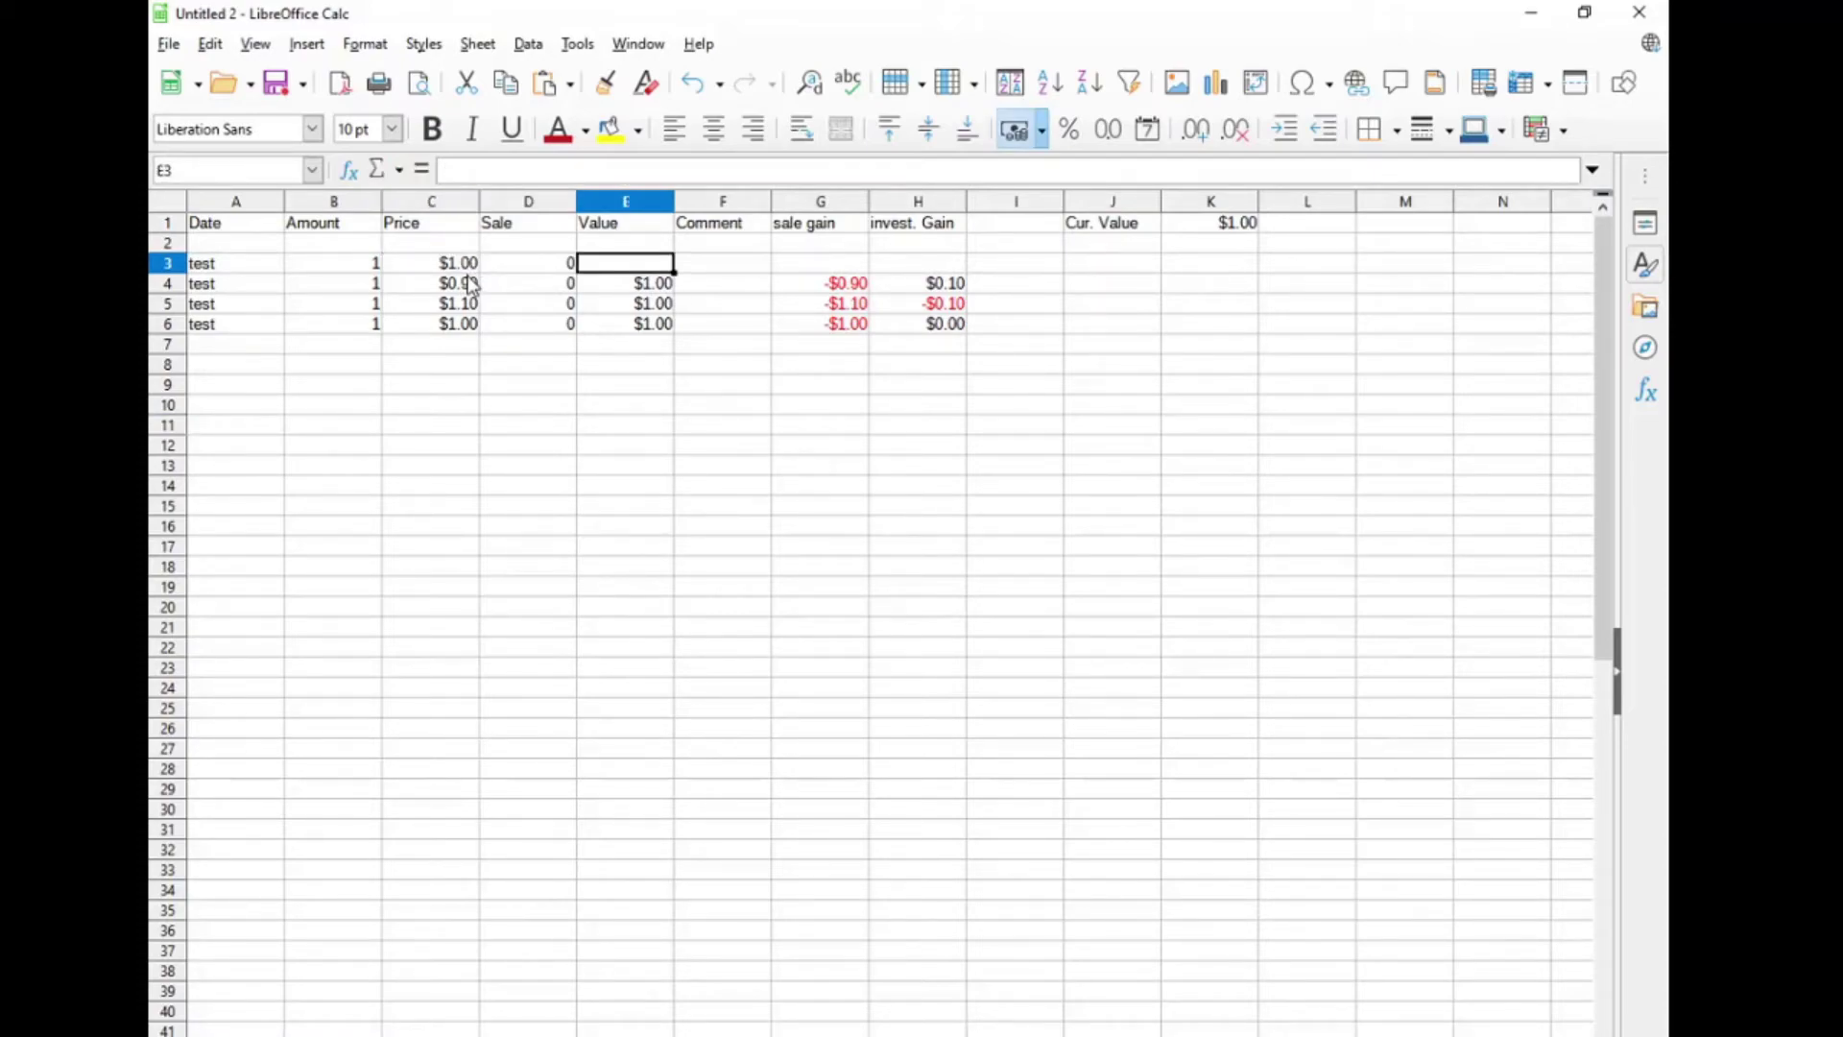
text(1)
key(Tab)
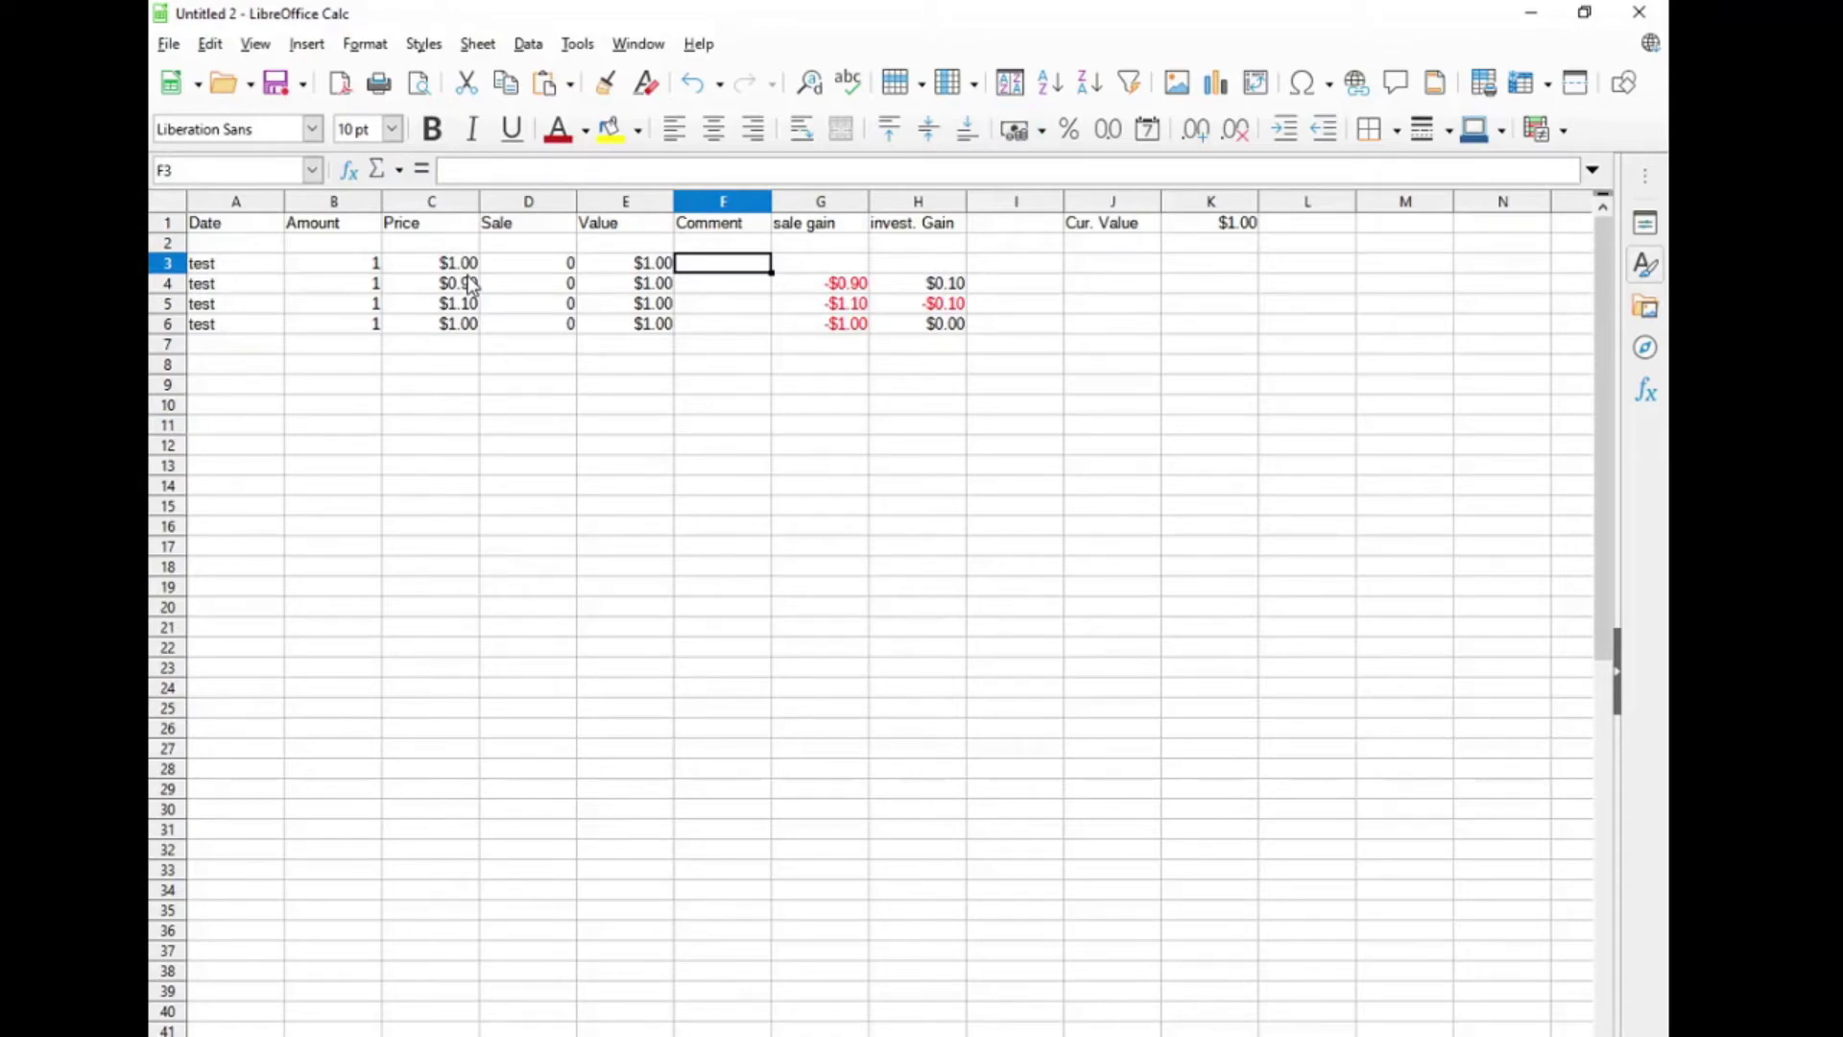
key(Tab)
- Fill the sale gain and investment gain formulas from row 4 up into row 3
click(835, 285)
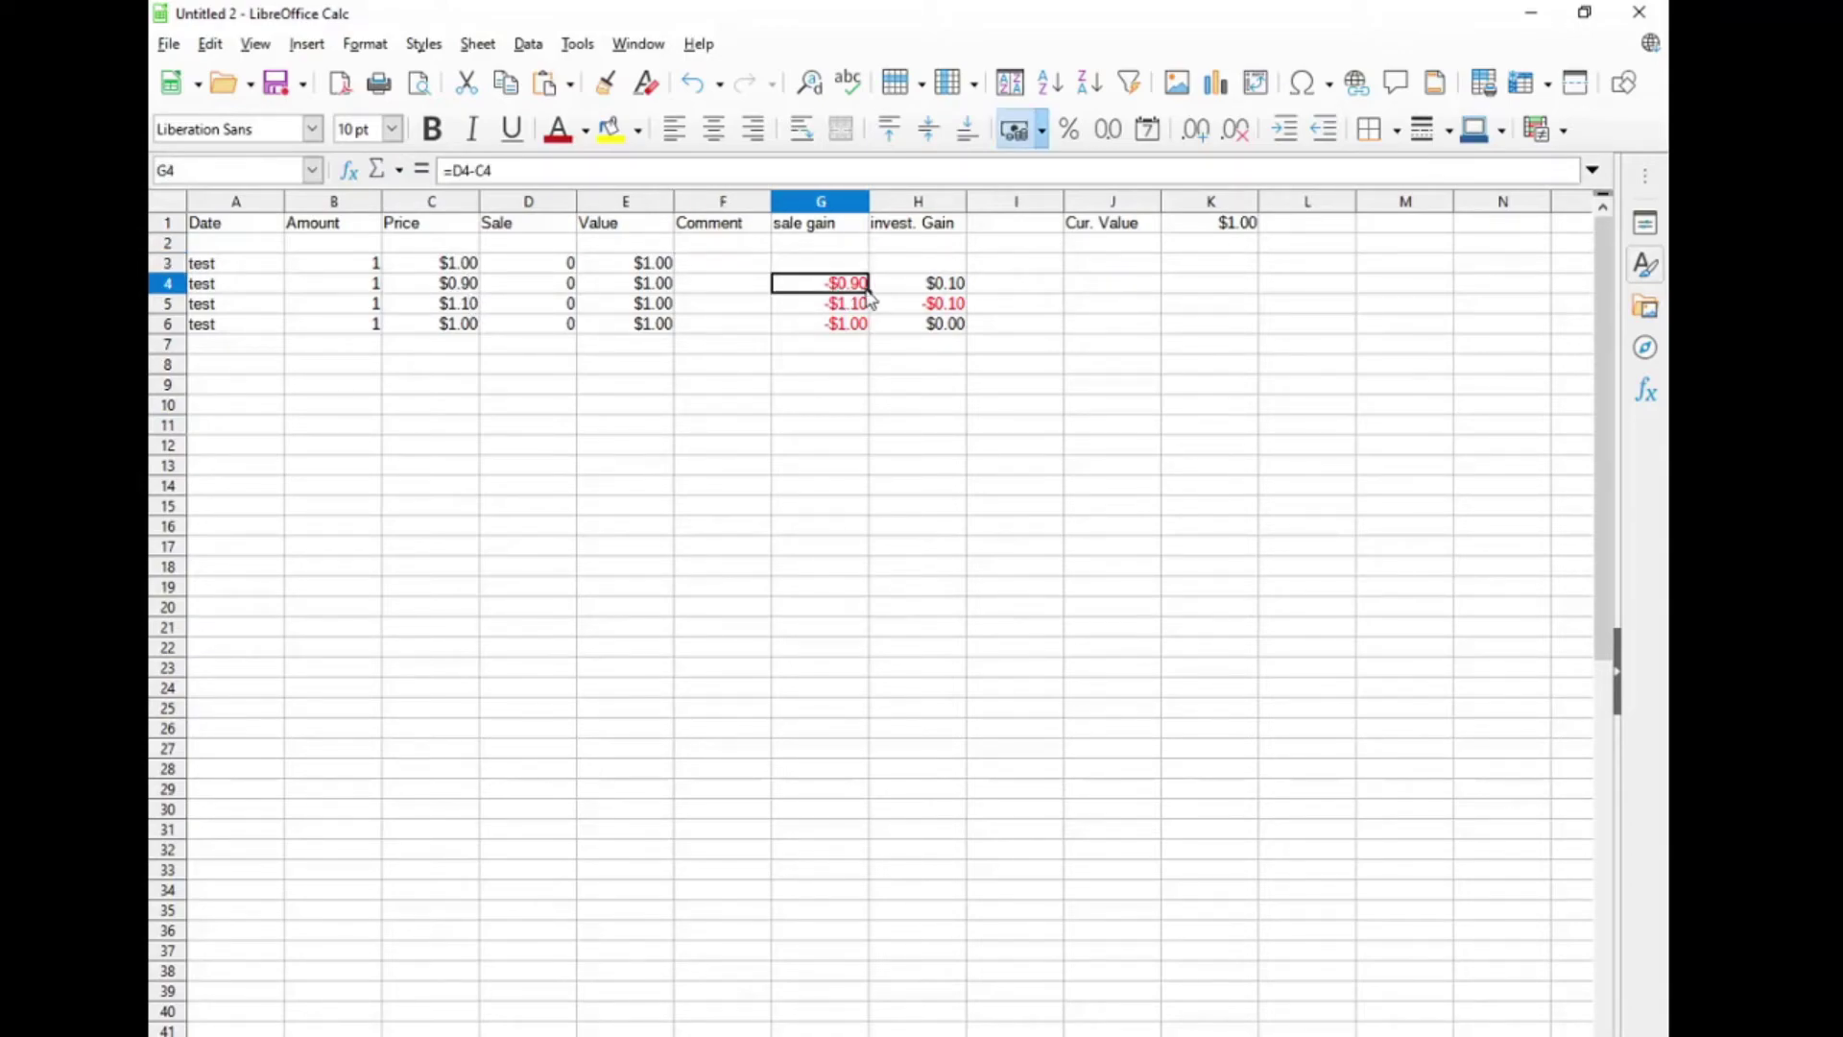
drag(869, 290, 869, 257)
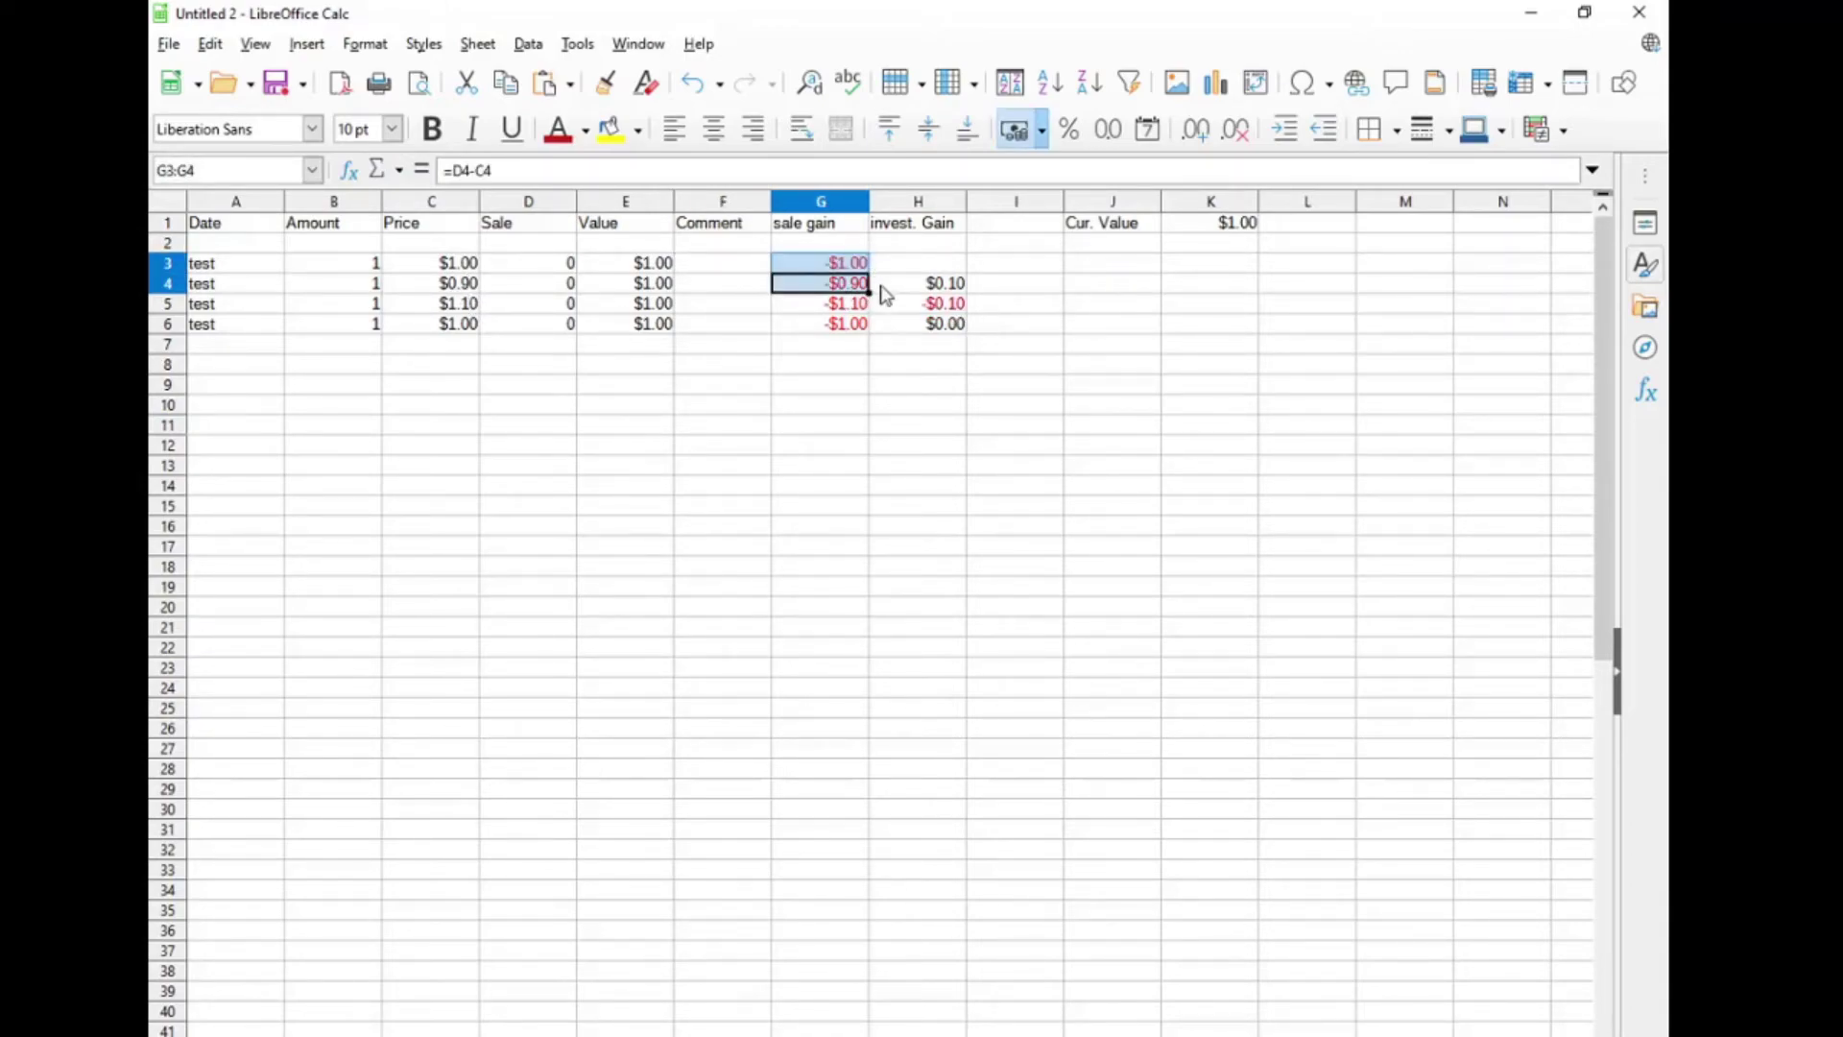
click(946, 286)
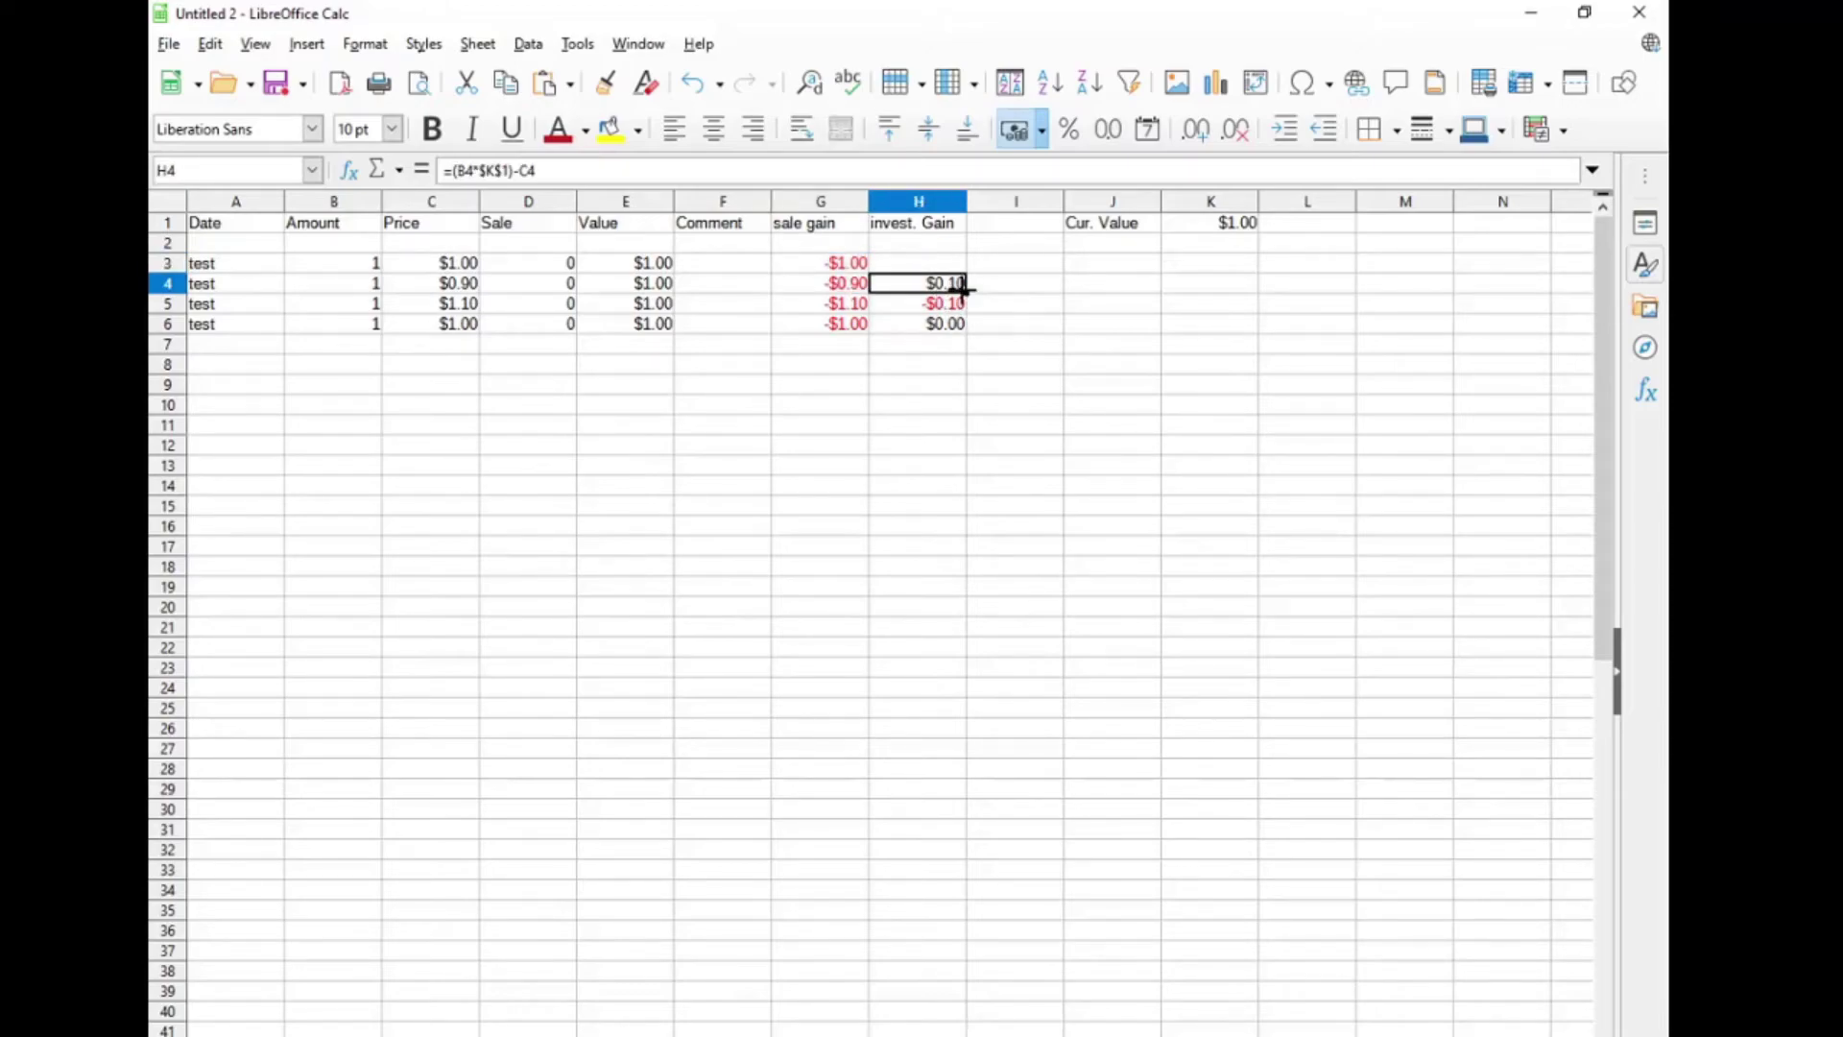
drag(965, 292, 960, 259)
click(986, 290)
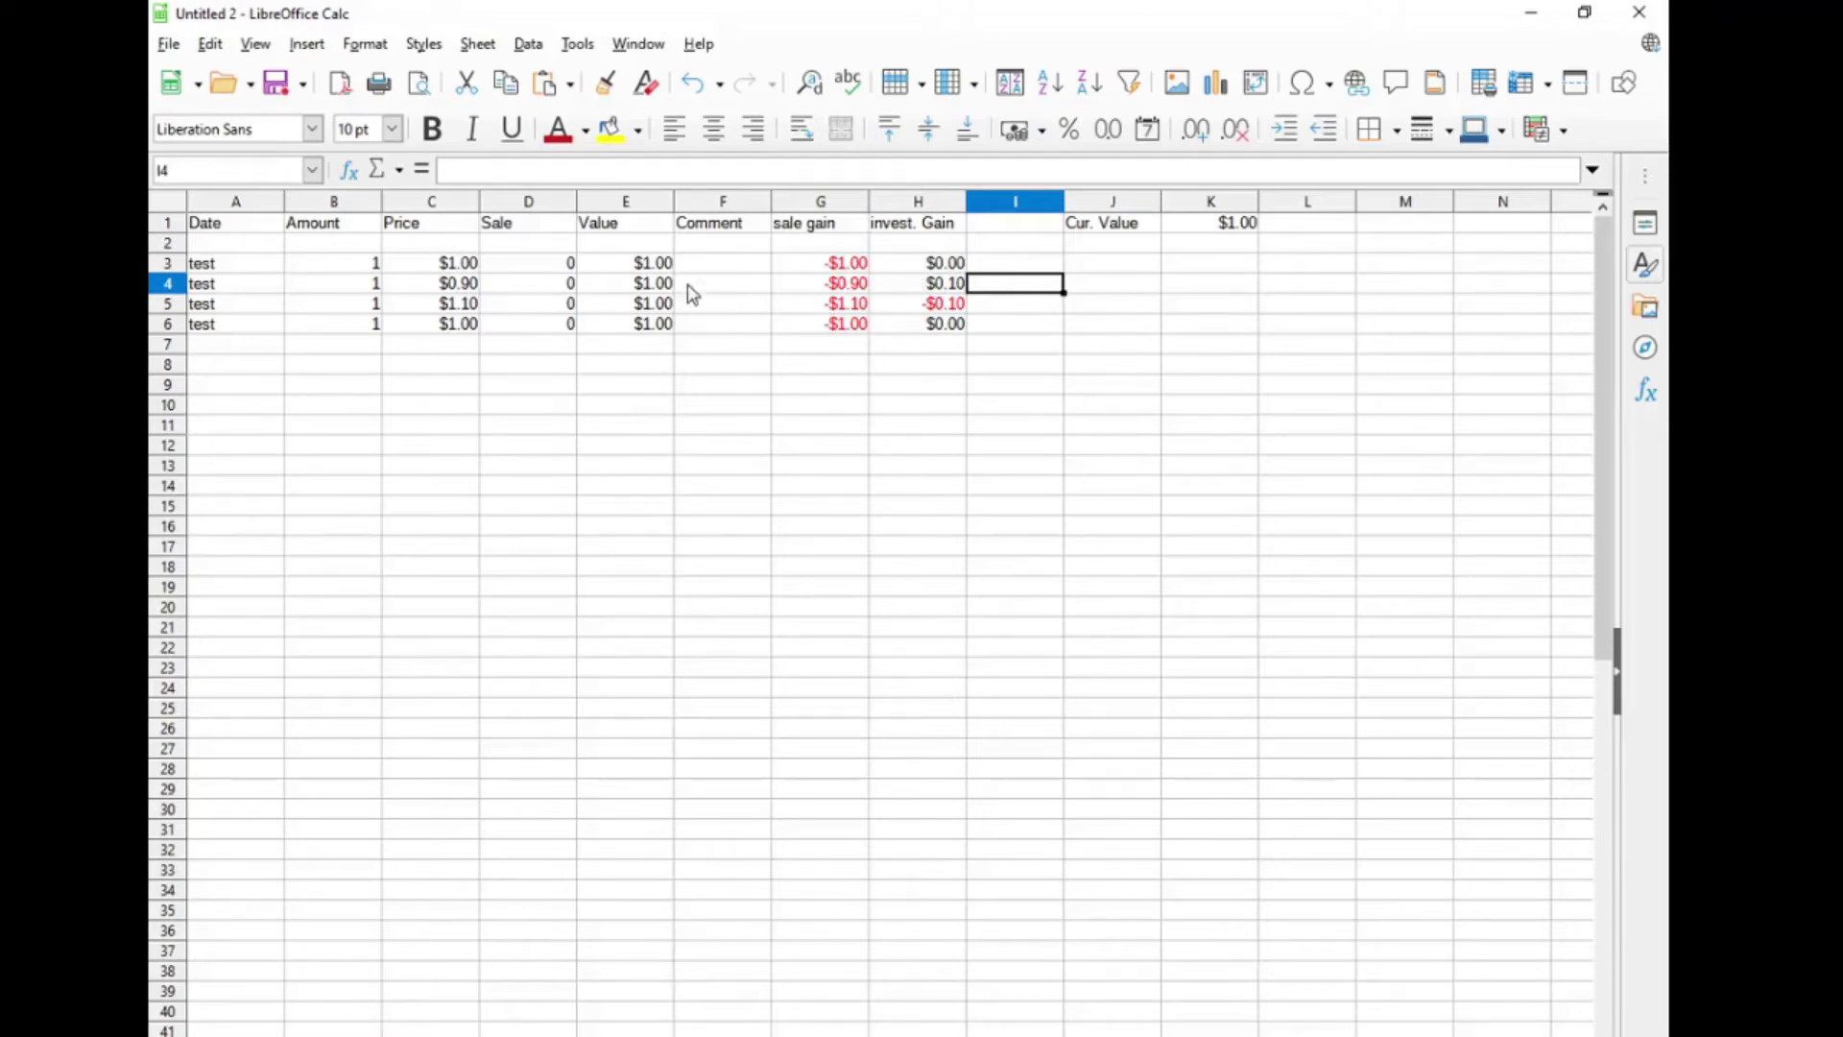
- Change row 3's Sale from 0 to 1.10 and check the G3 and H3 gain formulas
click(556, 269)
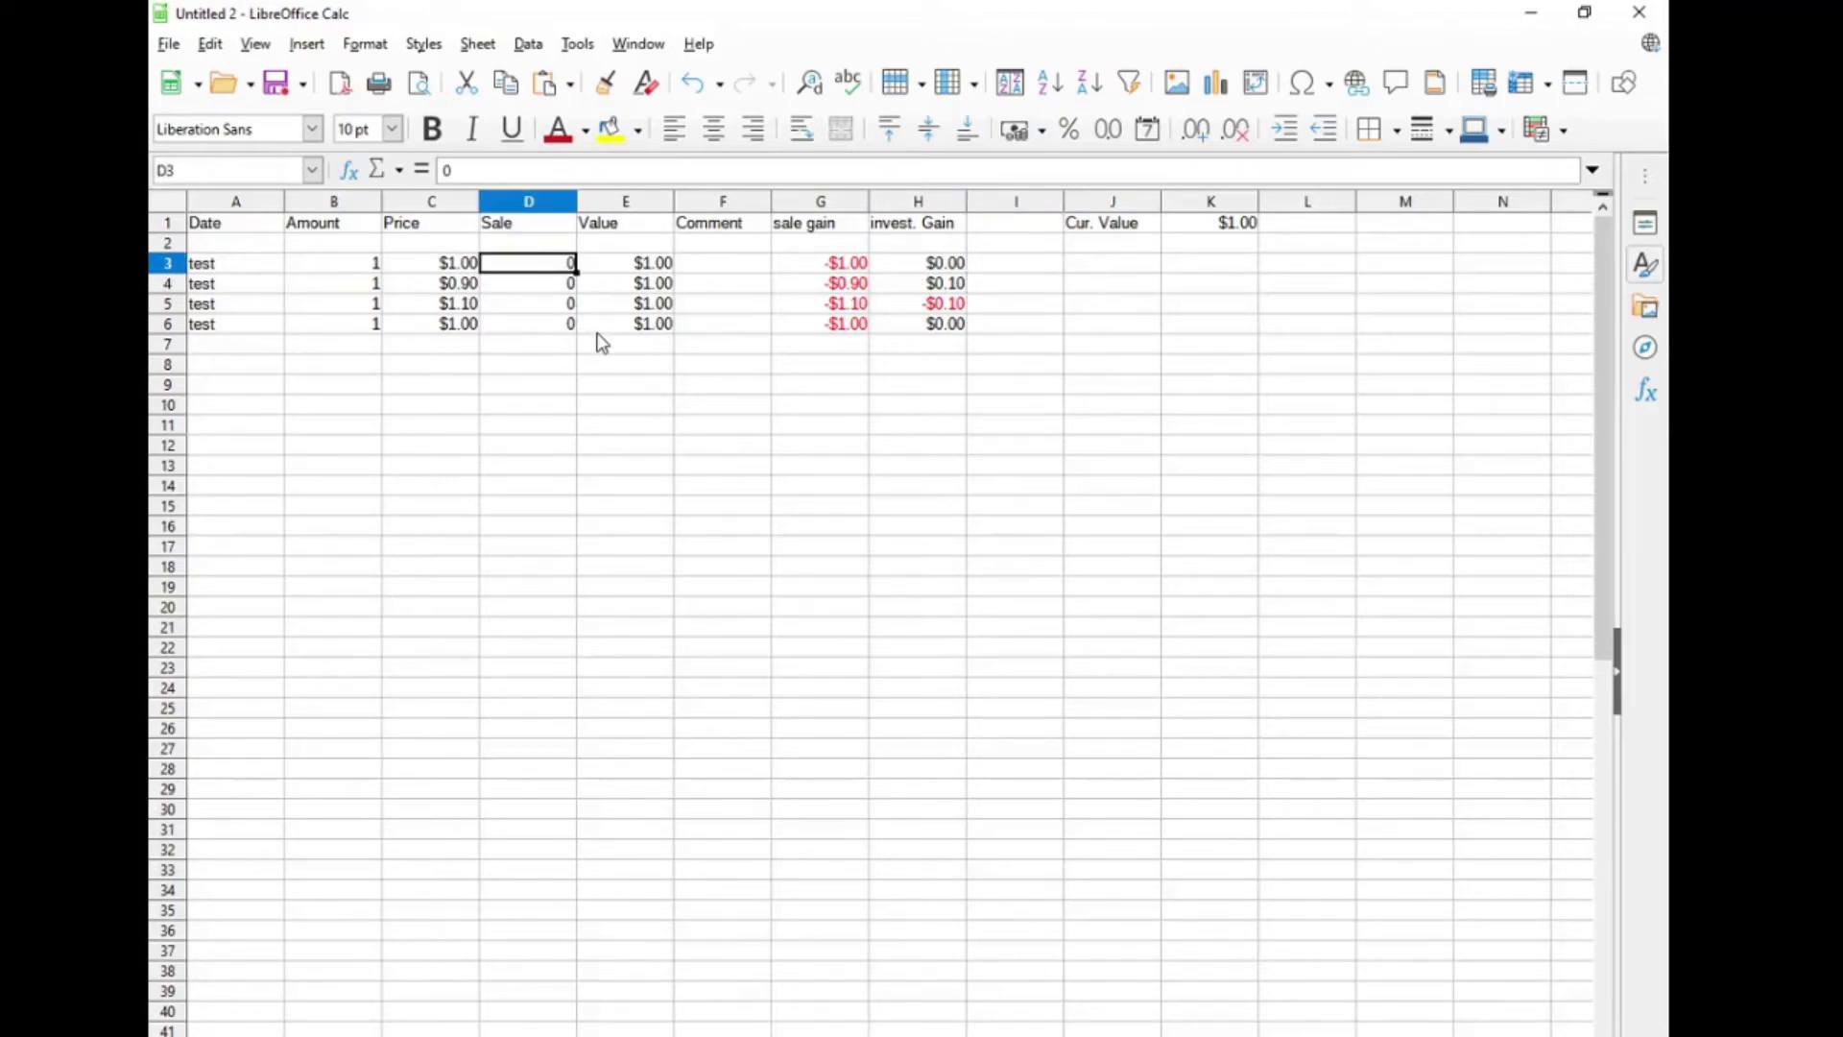
key(Delete)
text(1.10)
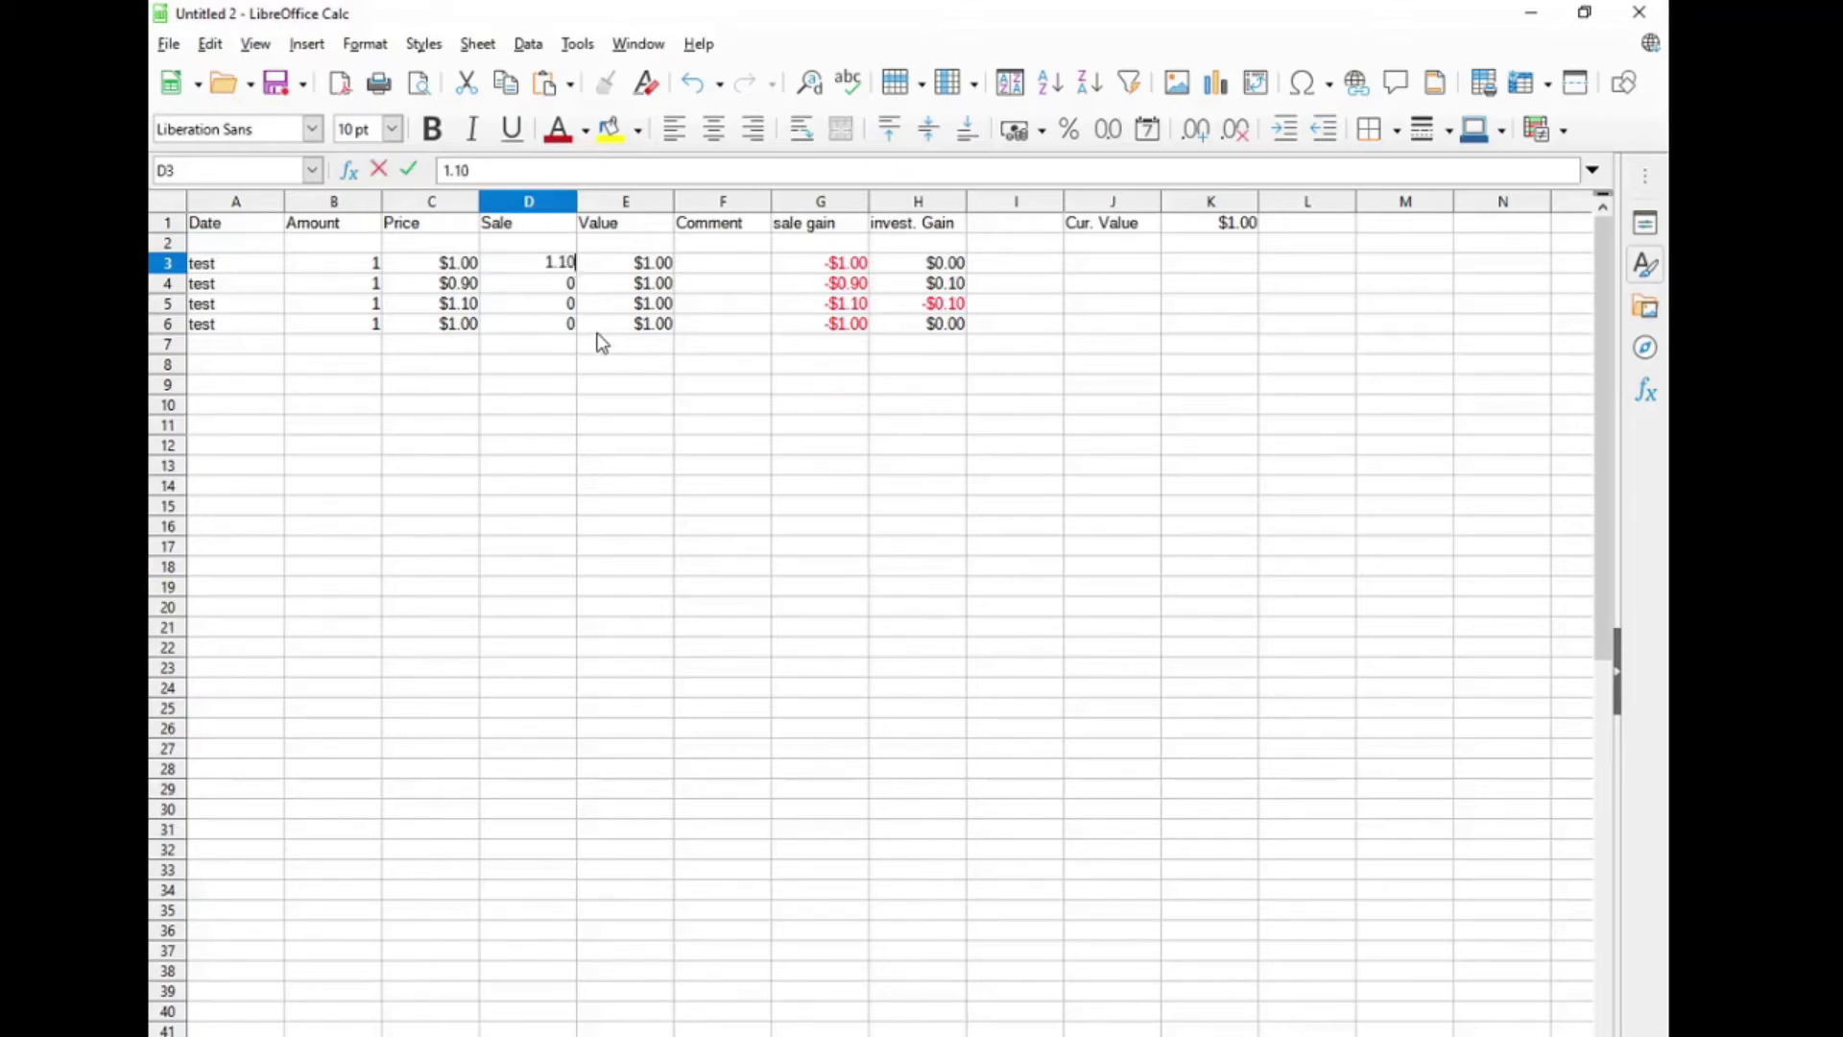
key(Return)
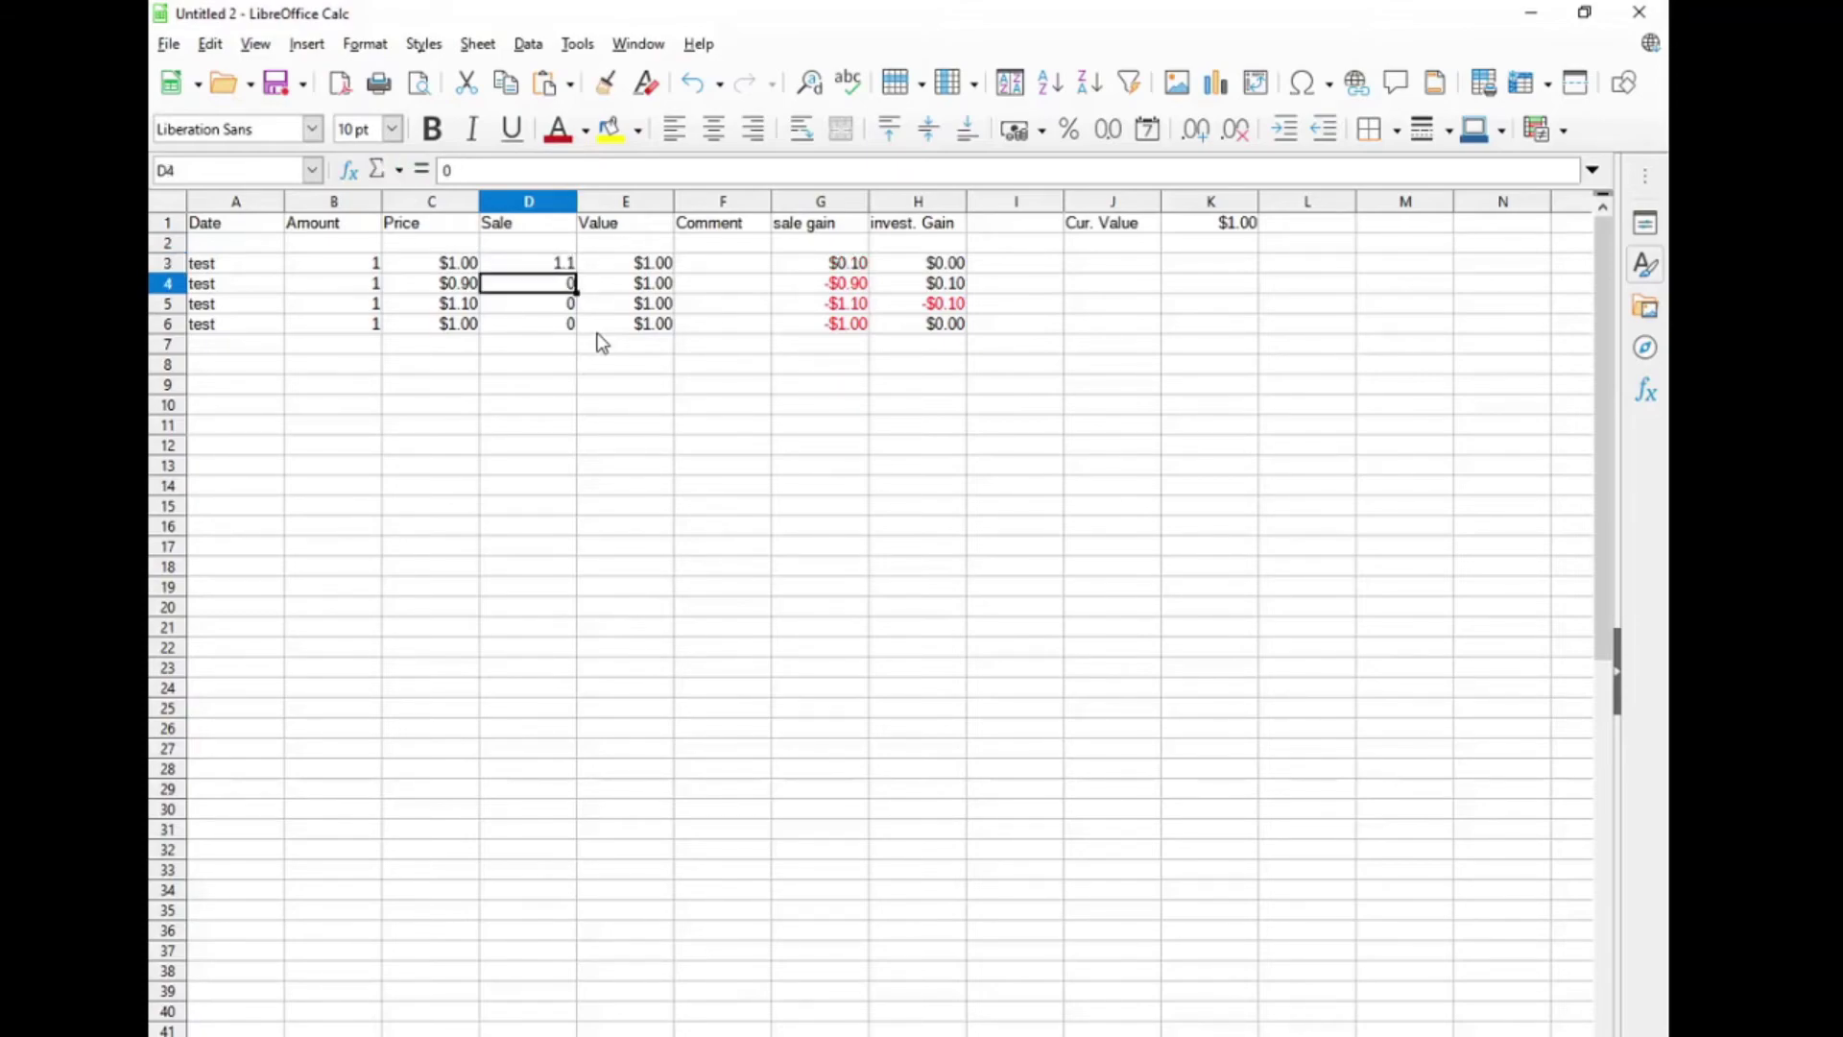
click(852, 265)
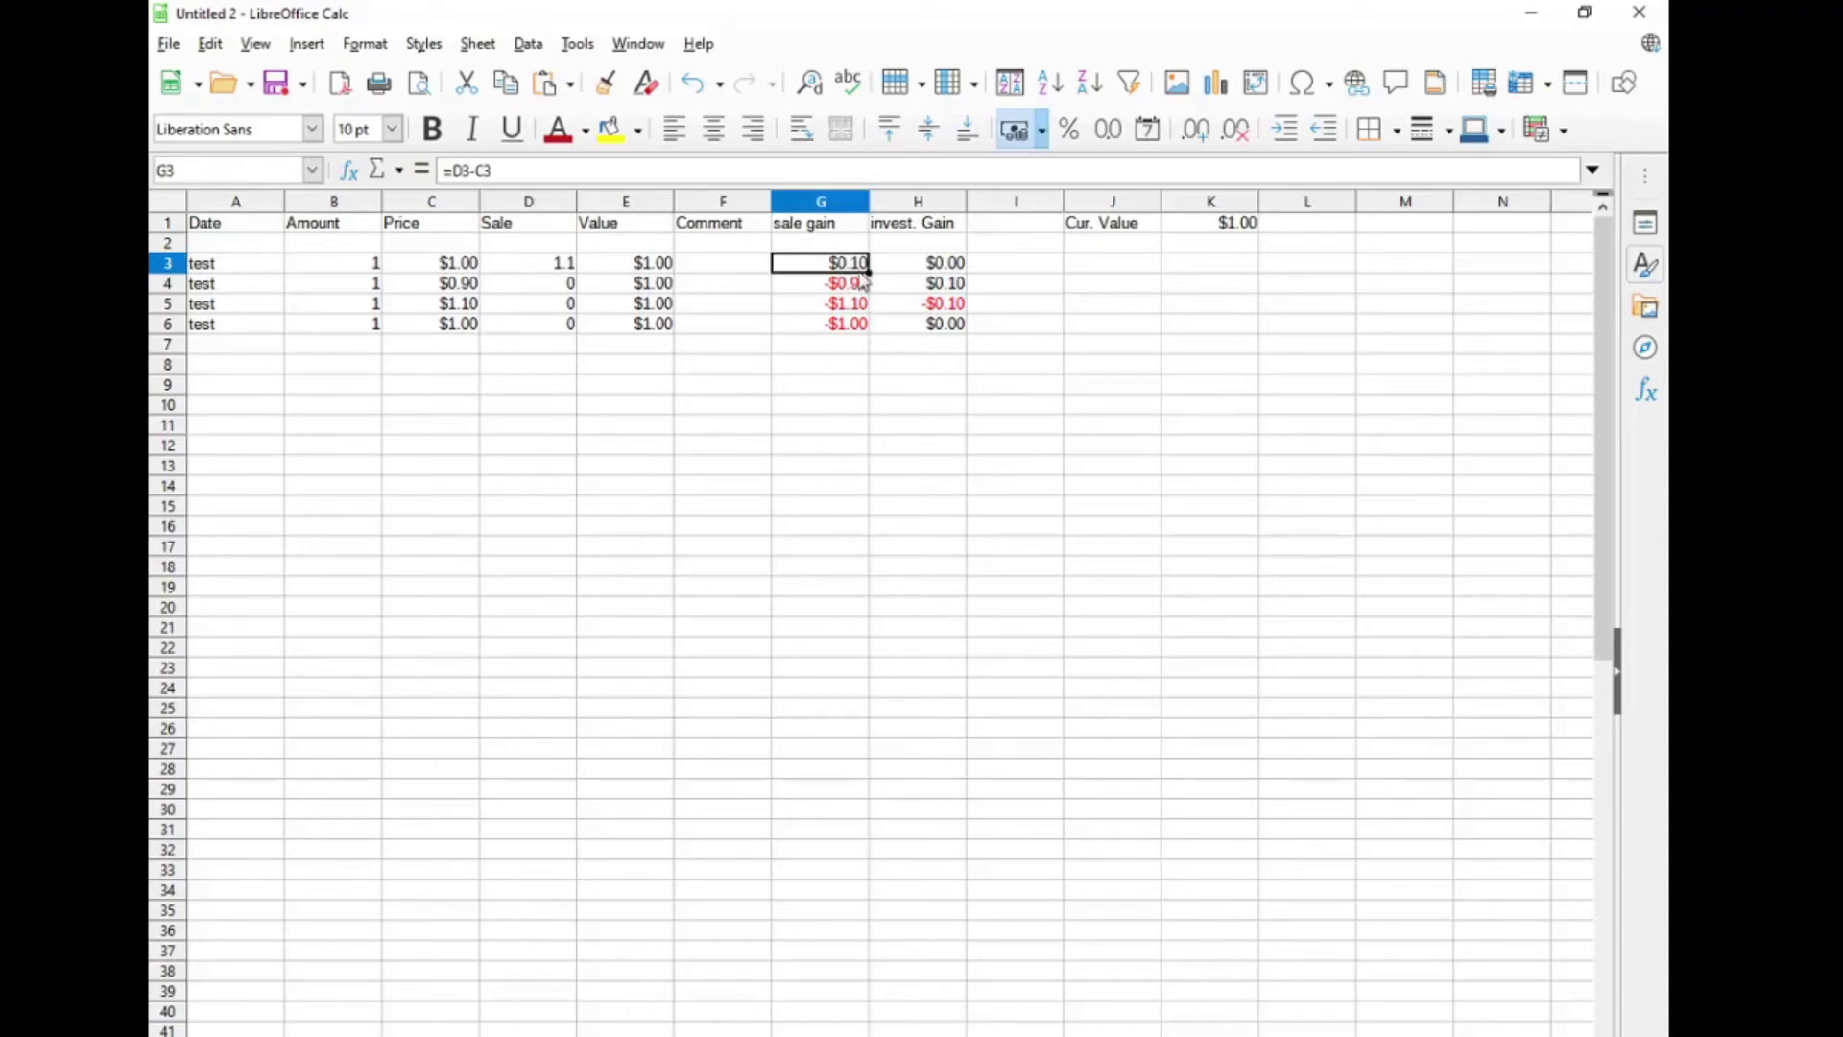
click(948, 270)
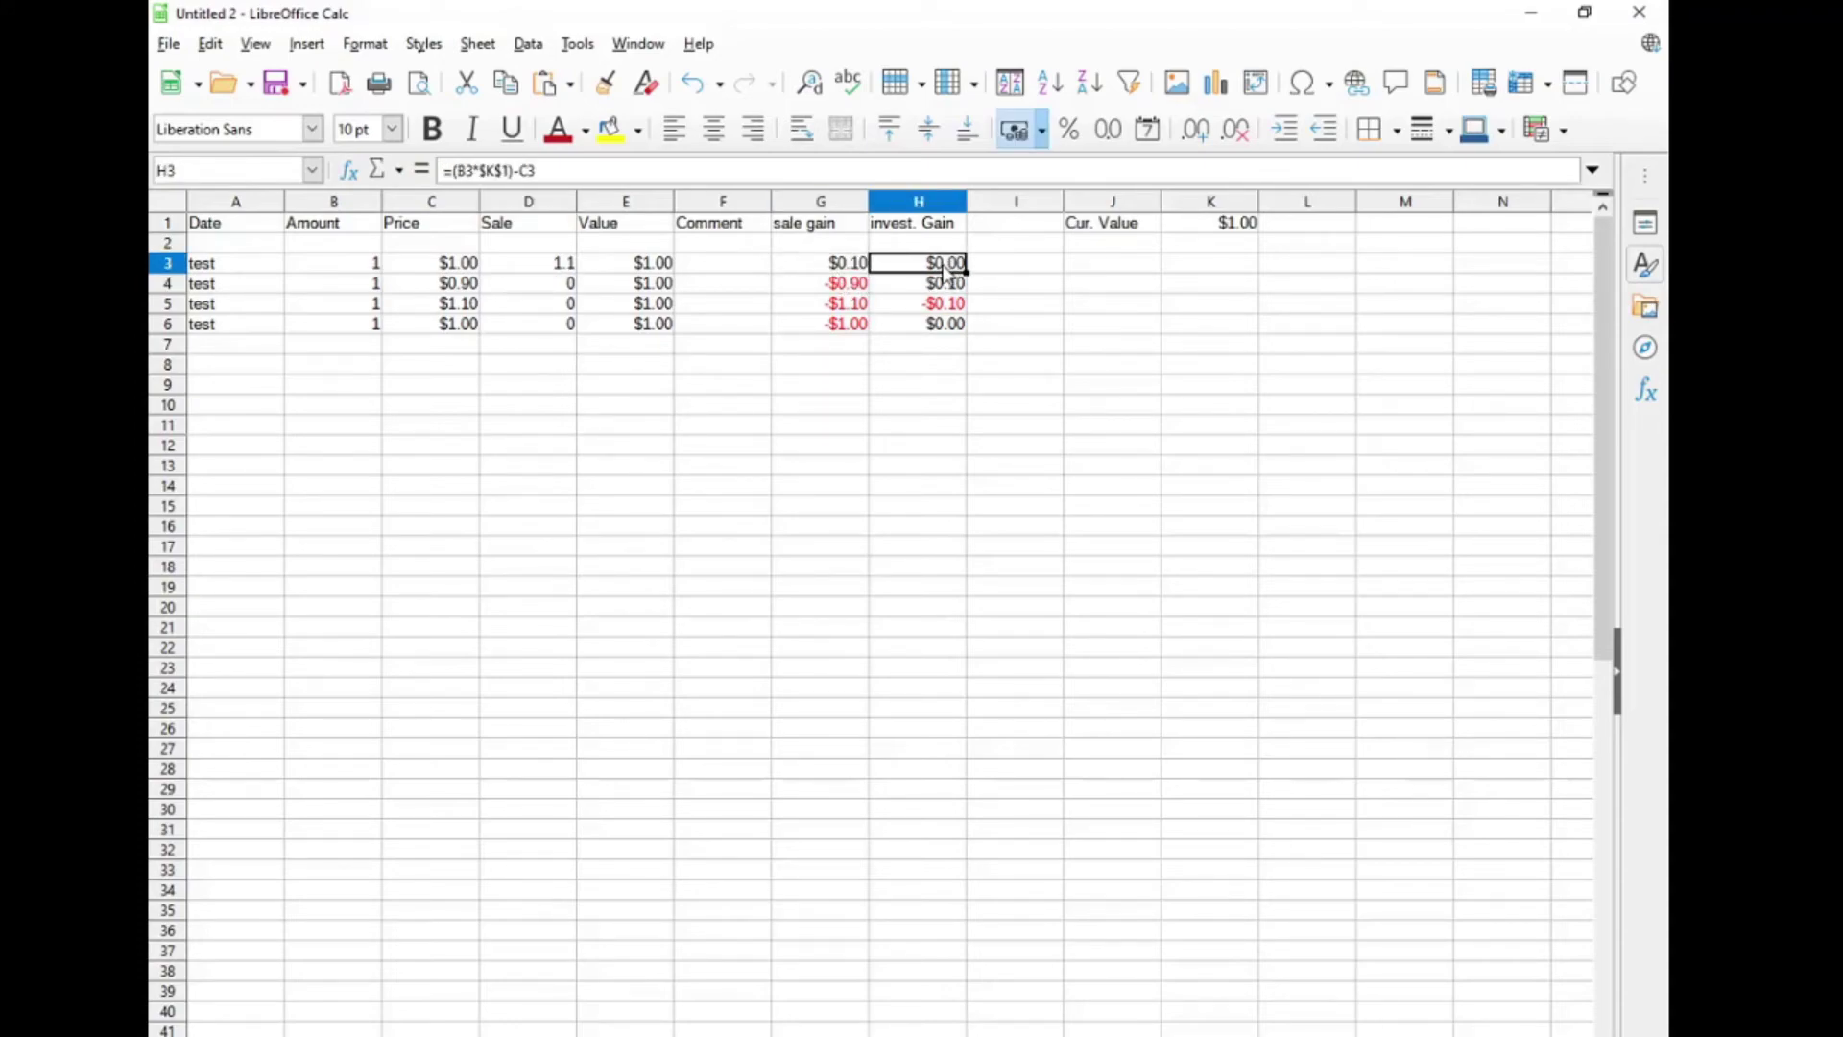
click(843, 269)
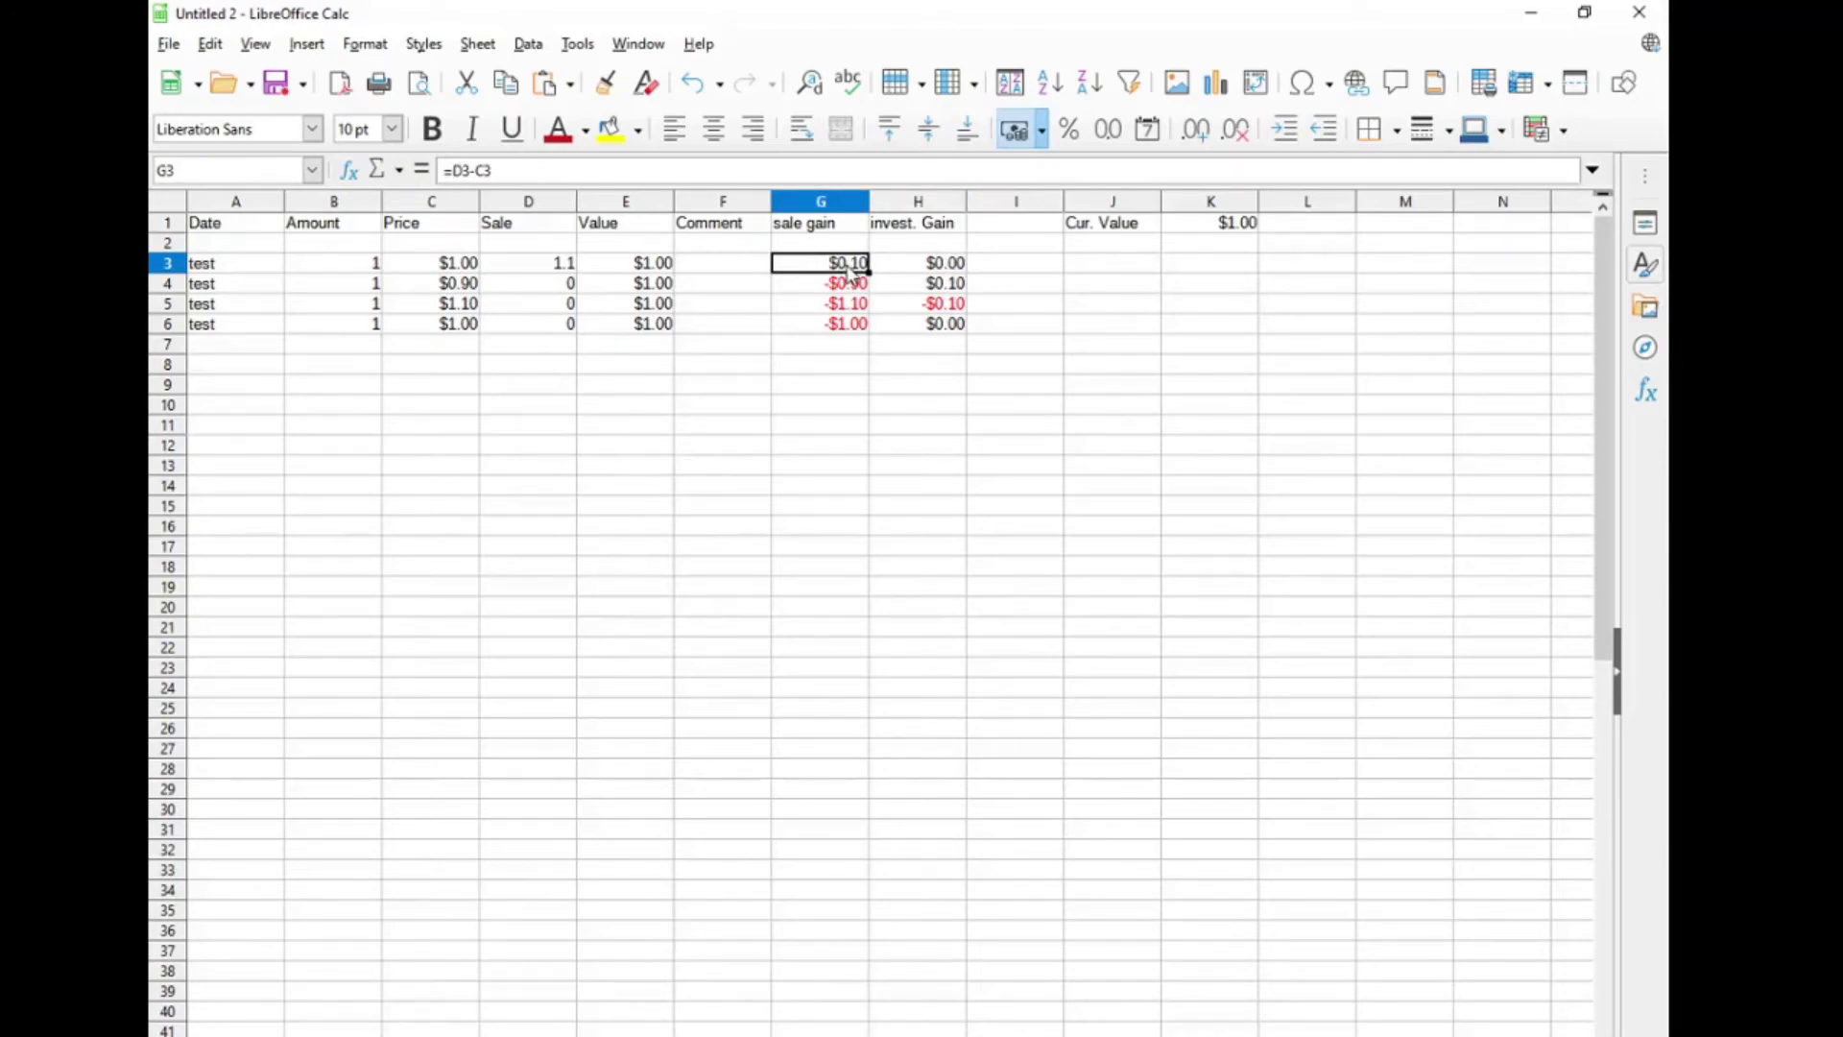
- Change the current value in K1 from 1 to 3
click(1234, 229)
double_click(524, 176)
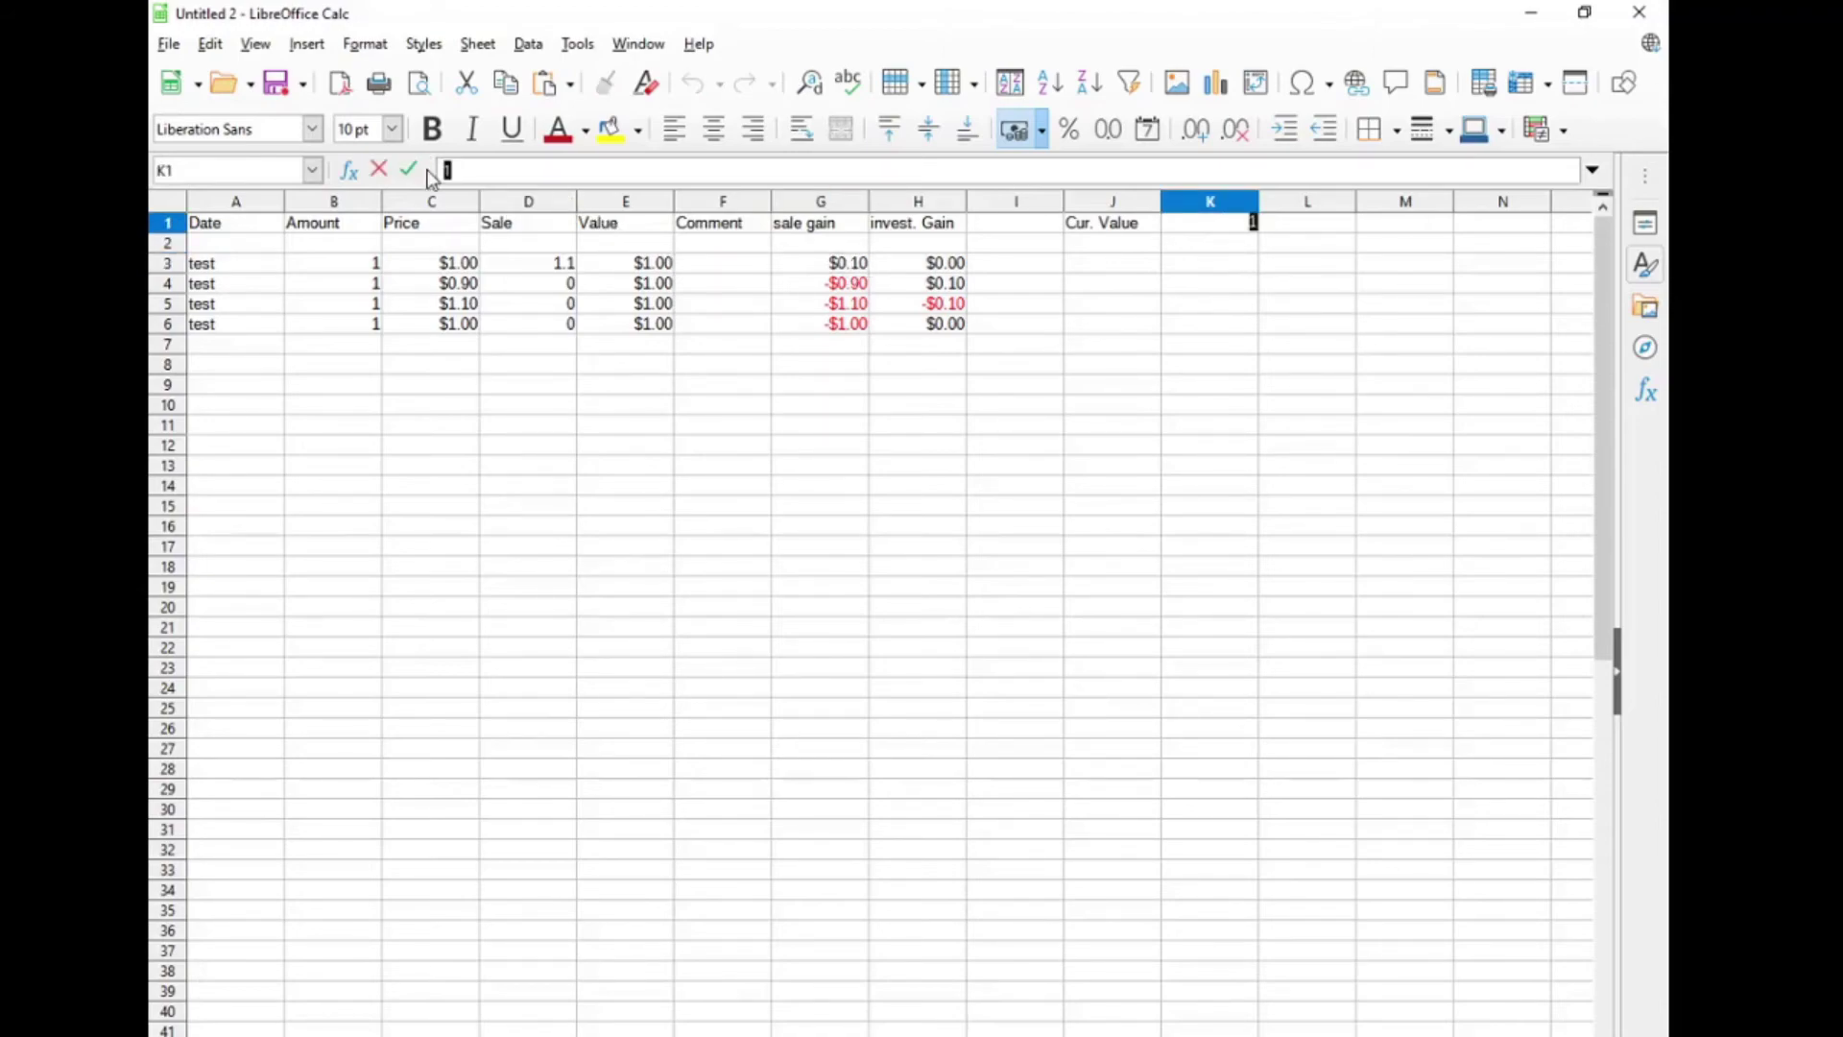
key(BackSpace)
text(3)
key(Return)
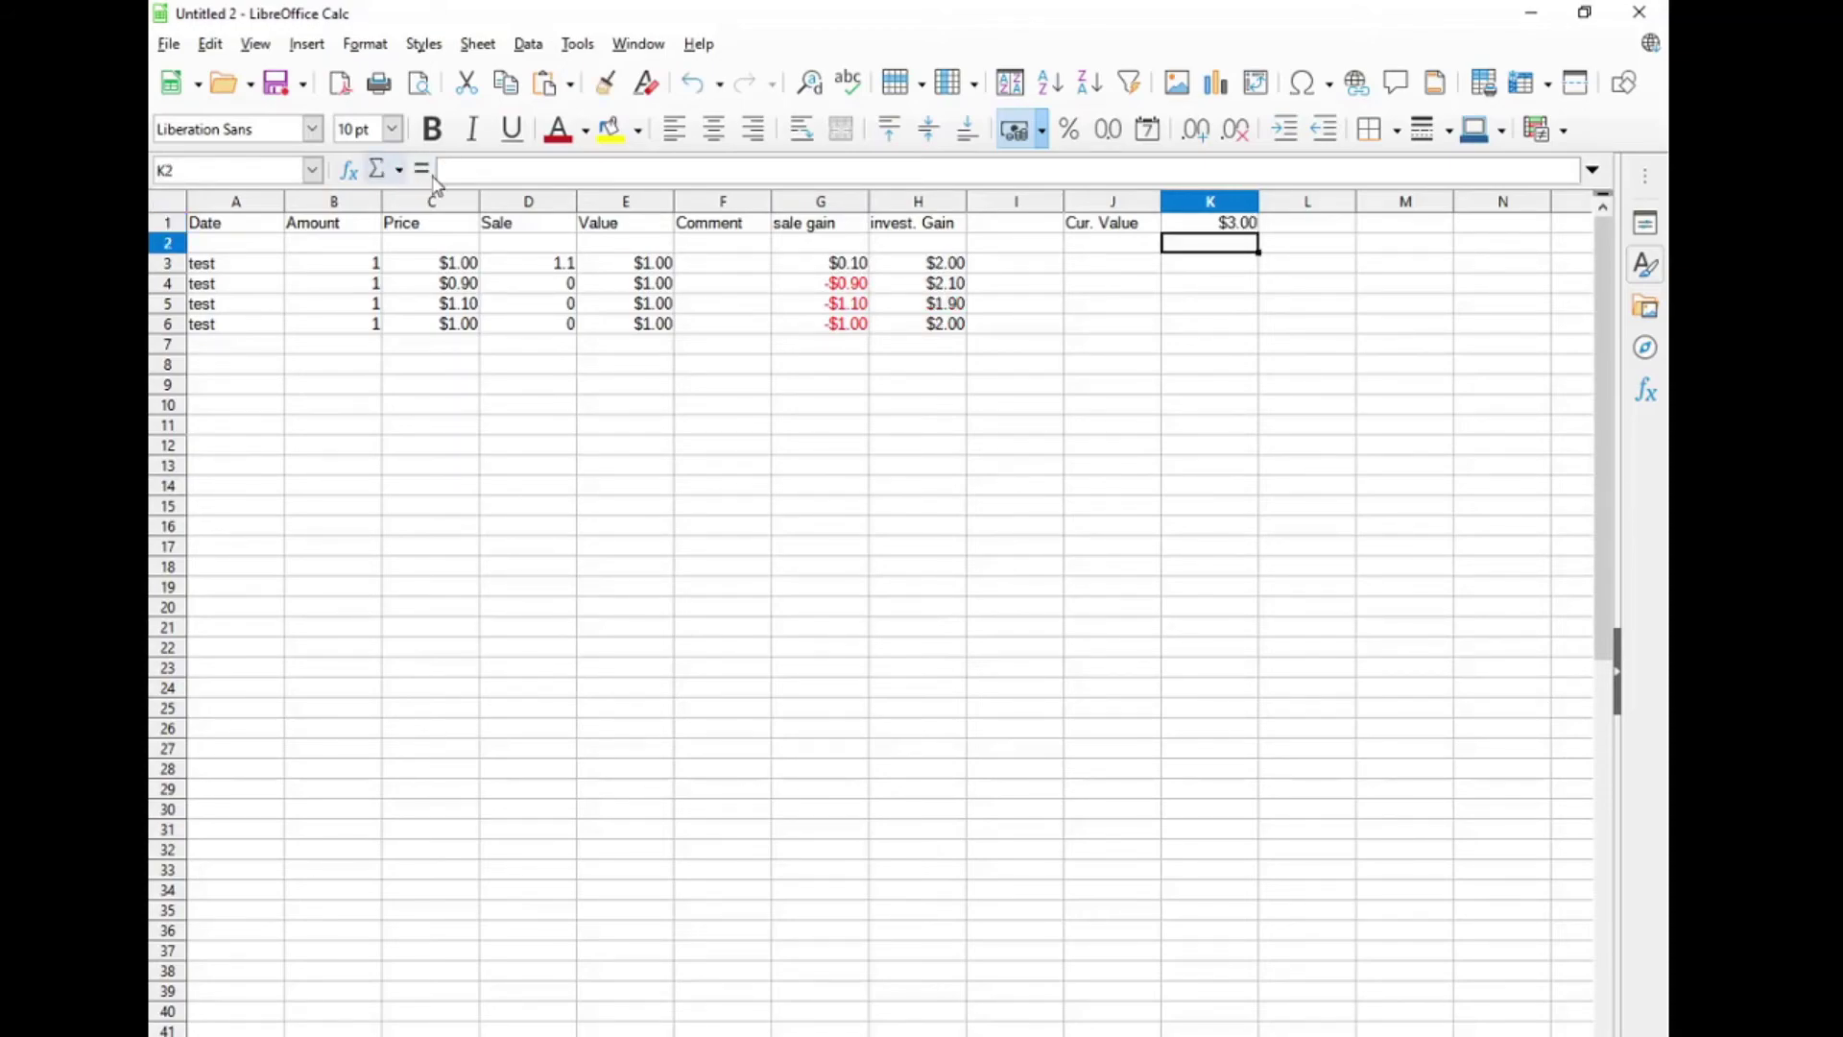